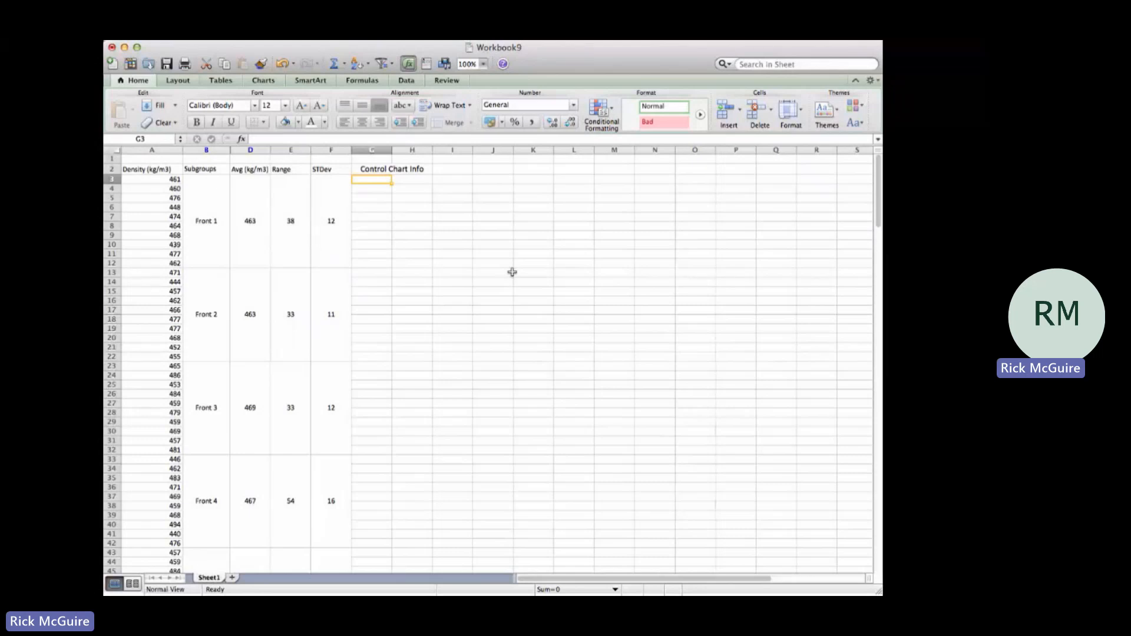
Step: Examine the Density column's data from A3 downward and the Subgroups column with its Front 1 cell
click(169, 181)
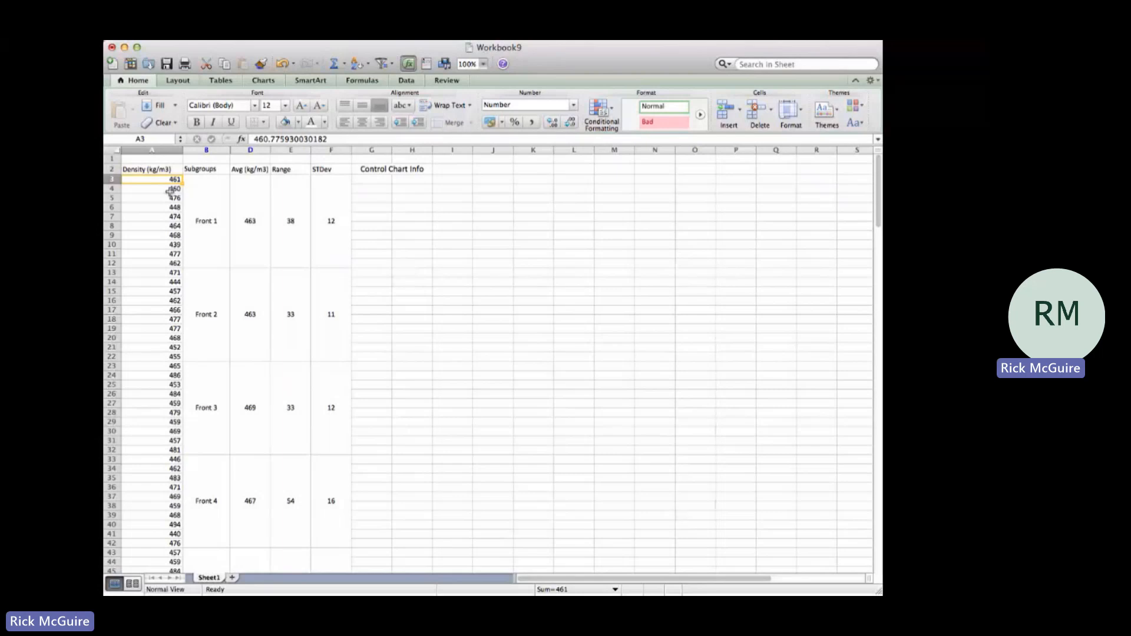
key(shift+super+Down)
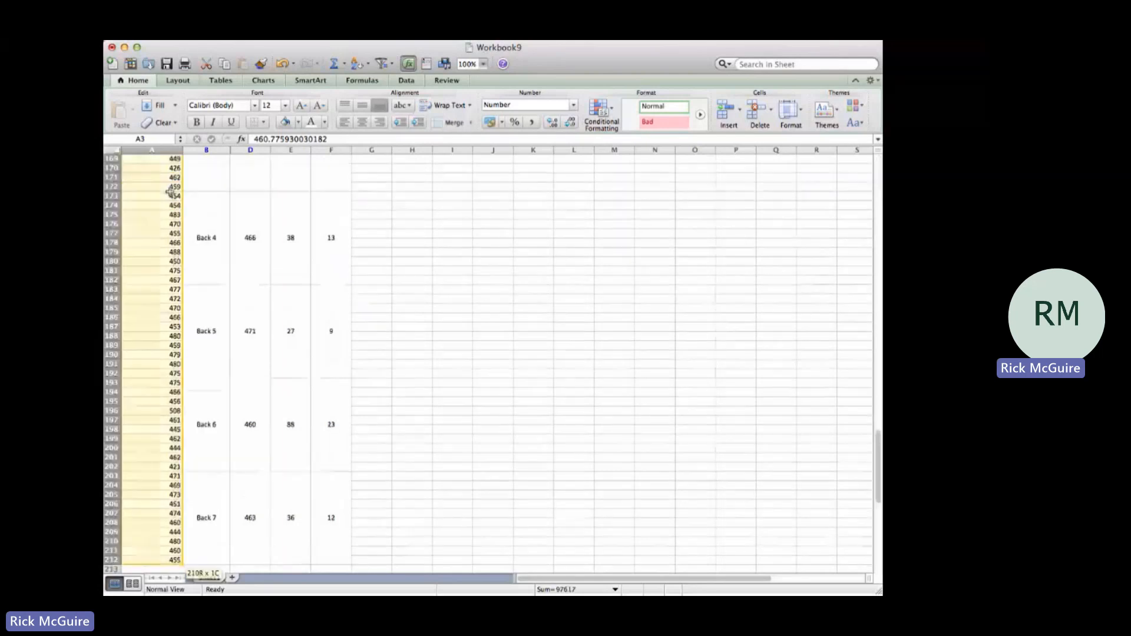
key(super+Up)
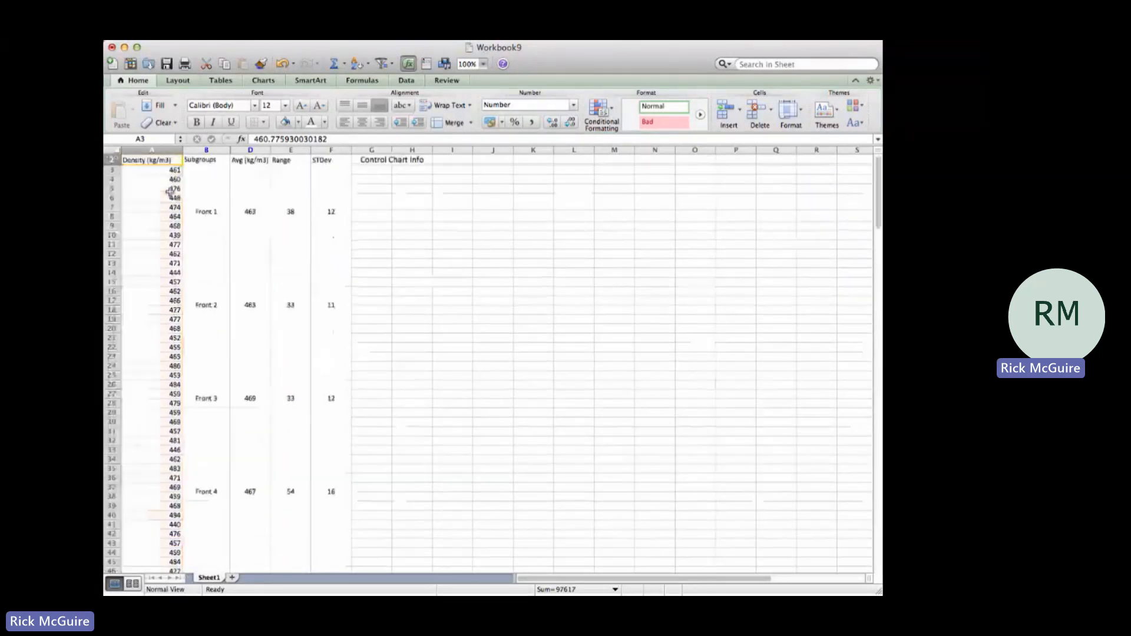
key(Down)
key(Right)
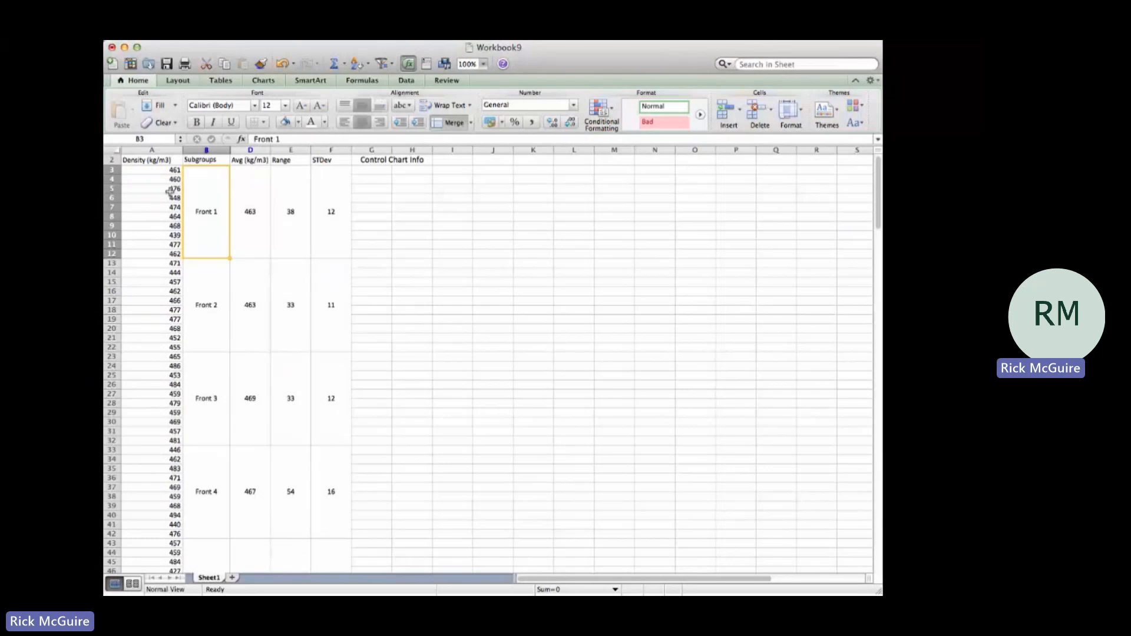
click(219, 160)
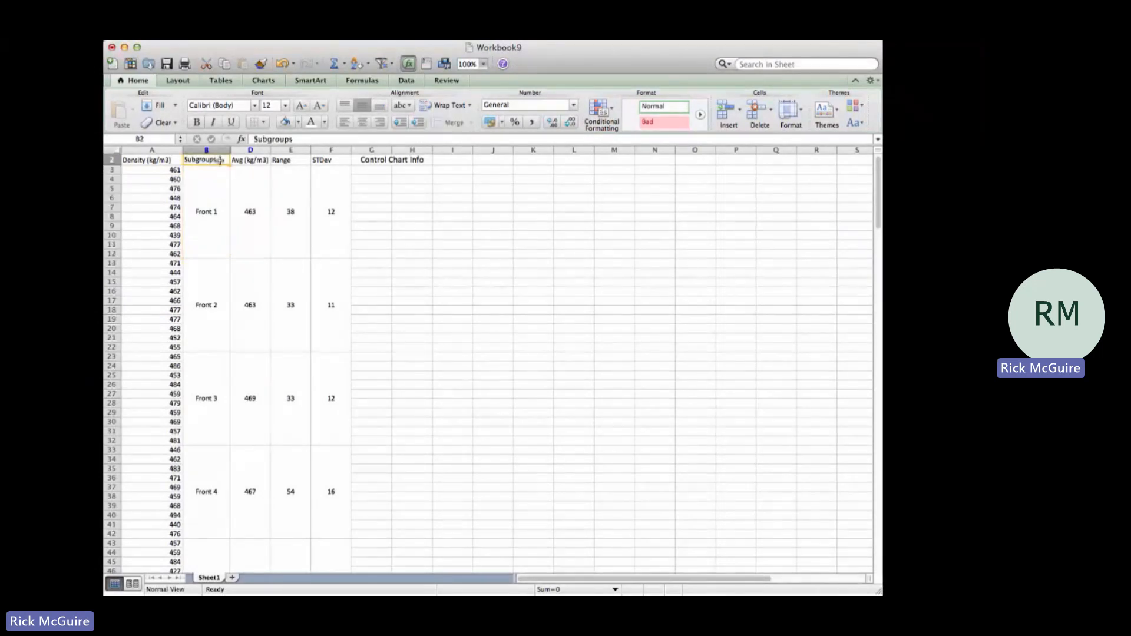
click(208, 203)
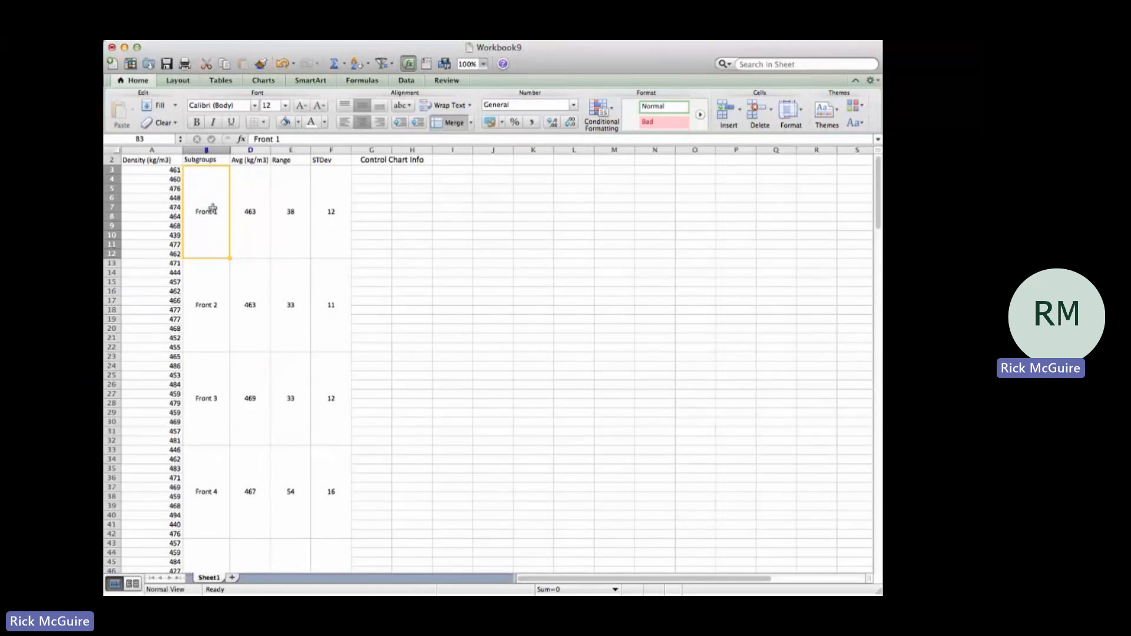
Step: Inspect the Avg, Range and STDev formulas of the Front 1 subgroup
click(257, 162)
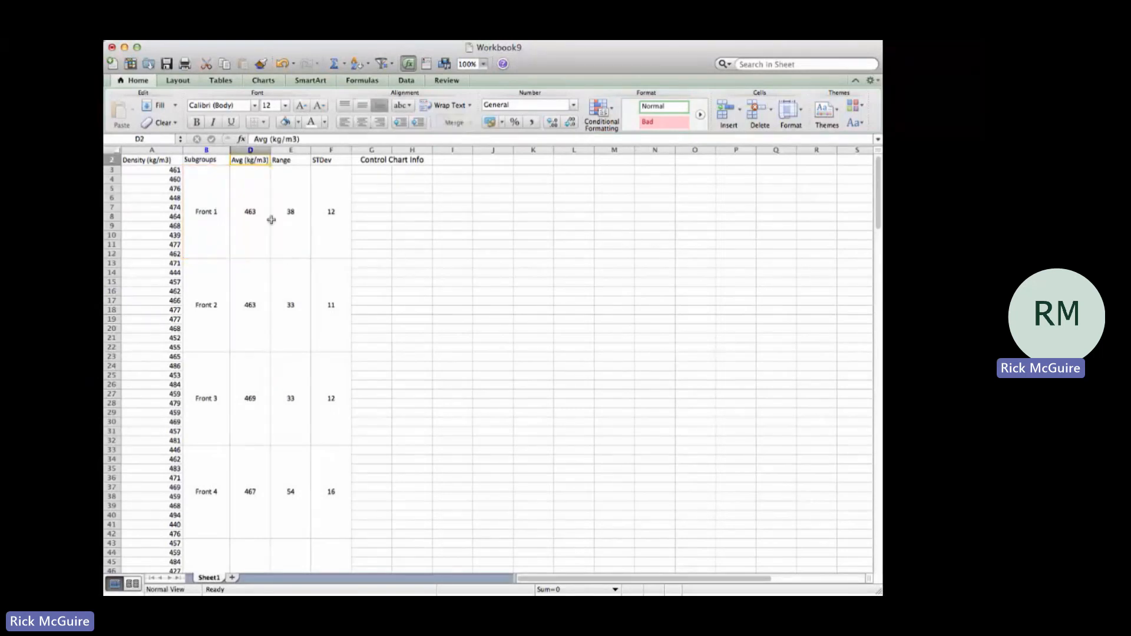
click(272, 220)
click(259, 220)
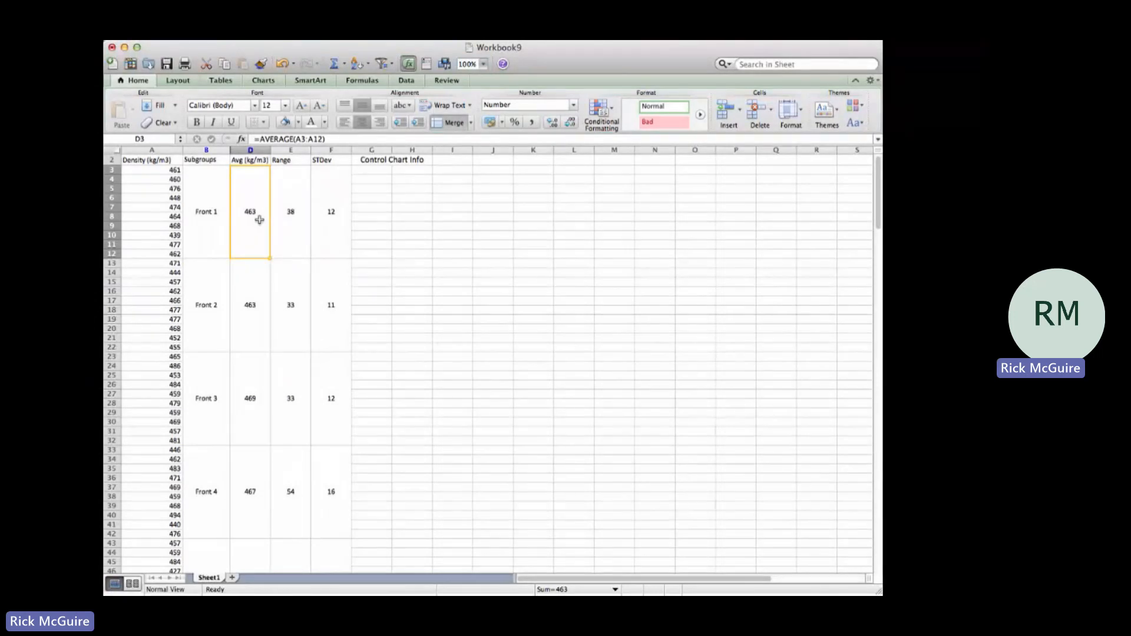
click(295, 200)
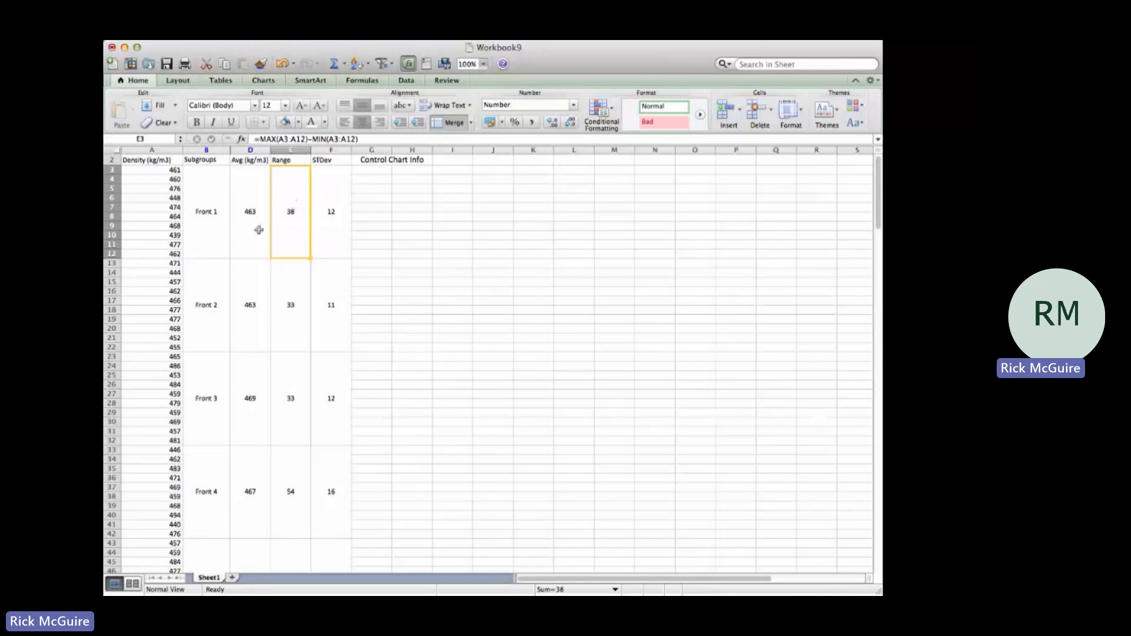
click(332, 210)
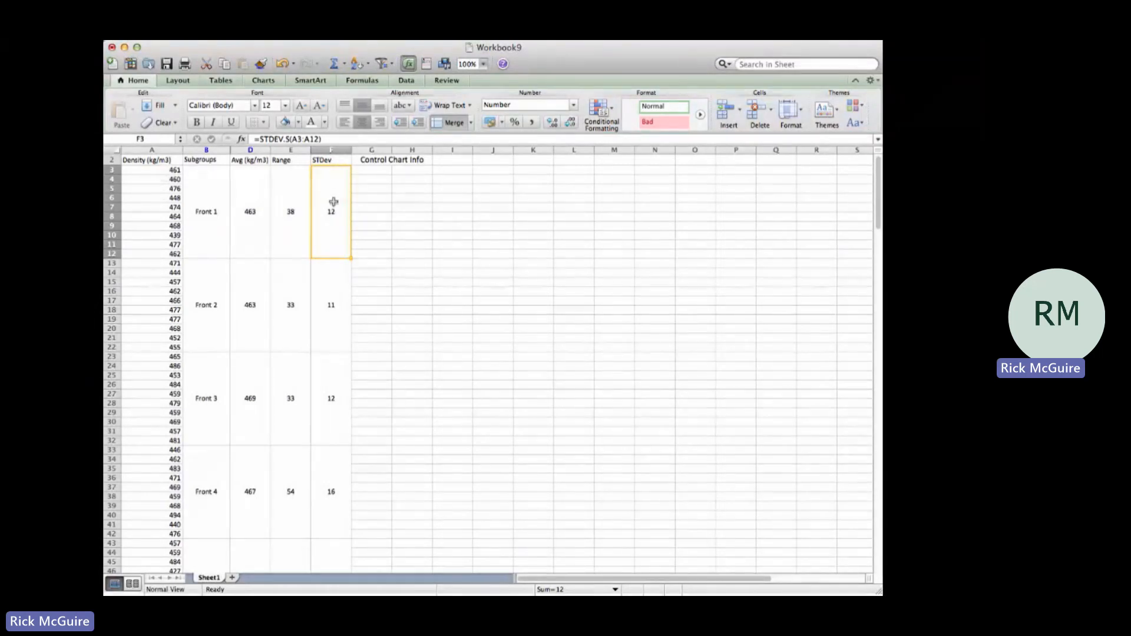
click(332, 137)
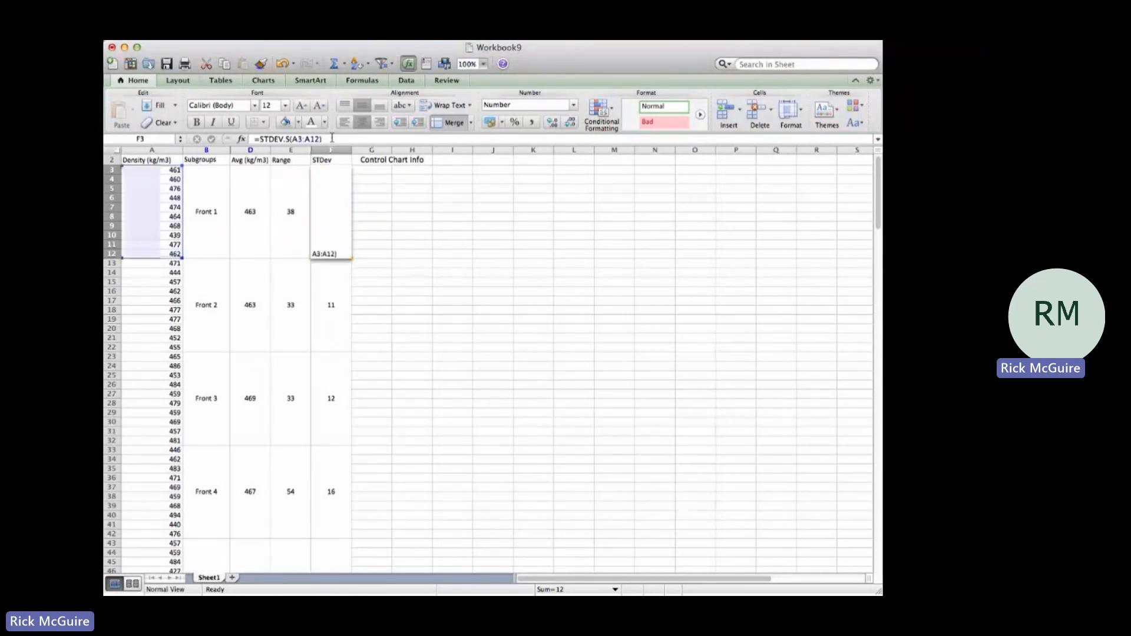
click(289, 138)
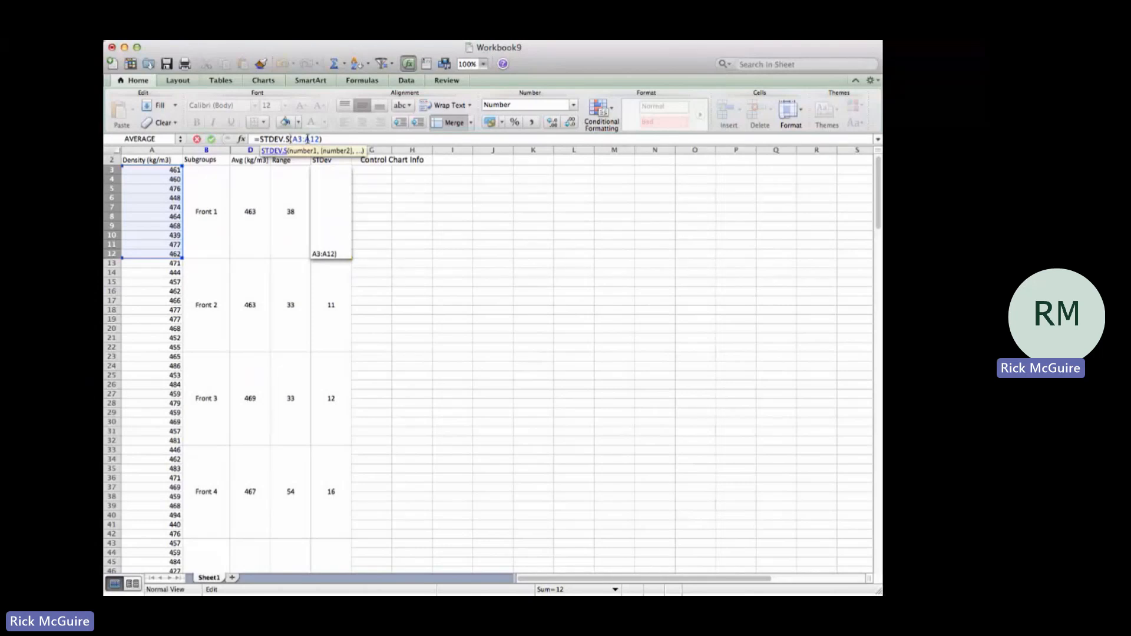
key(Return)
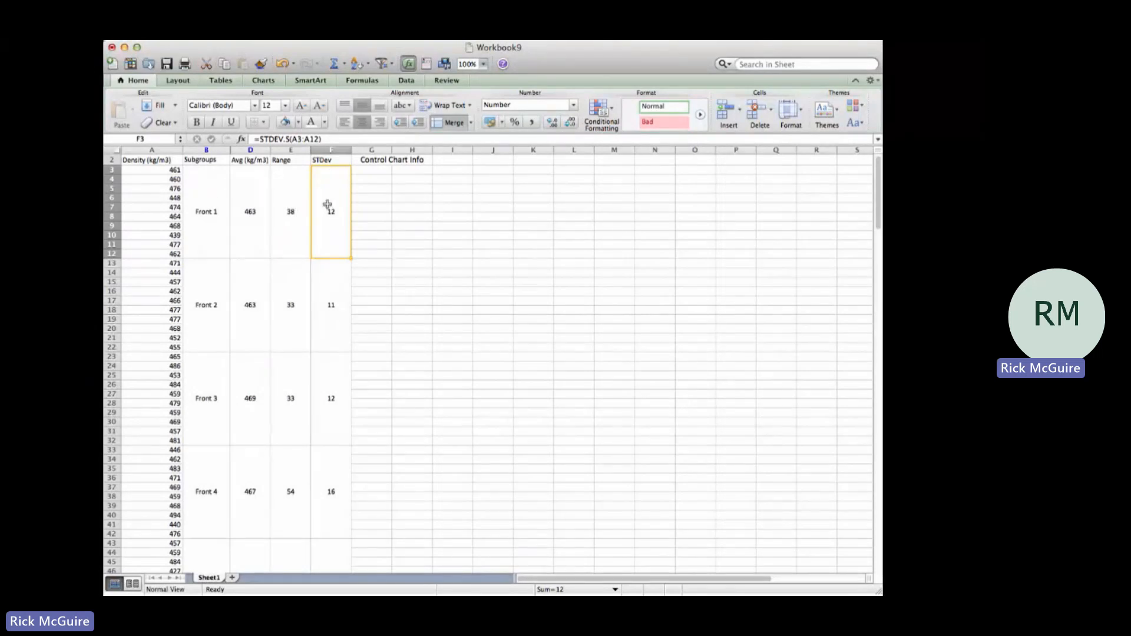
Step: Enter the label "Xbar bar" in cell G3 under Control Chart Info
click(375, 170)
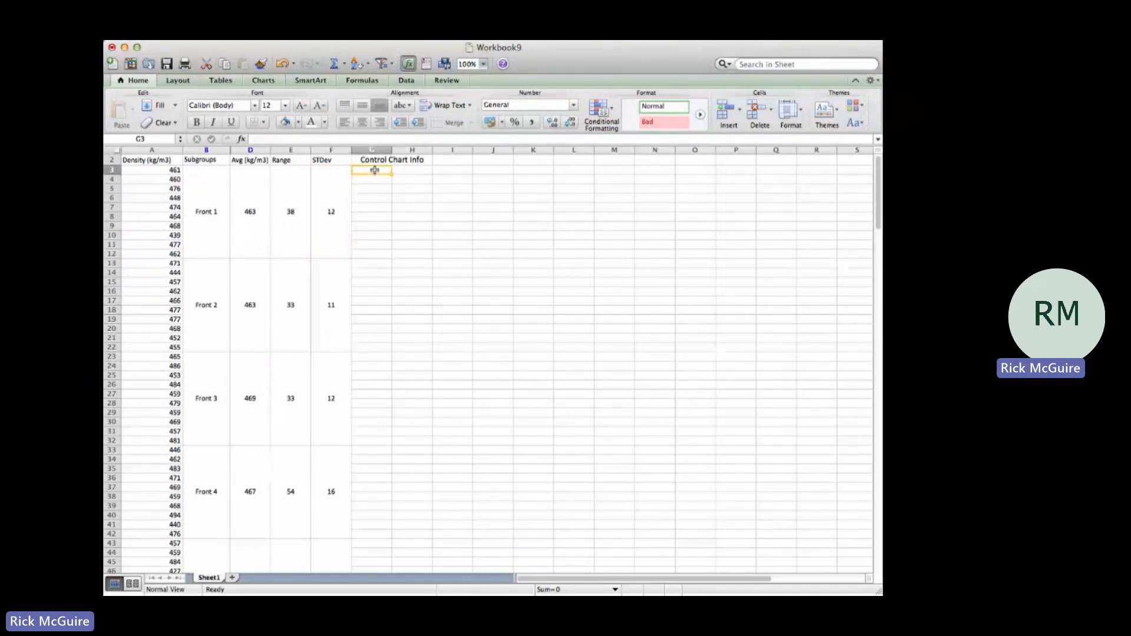
text(Xbar bar)
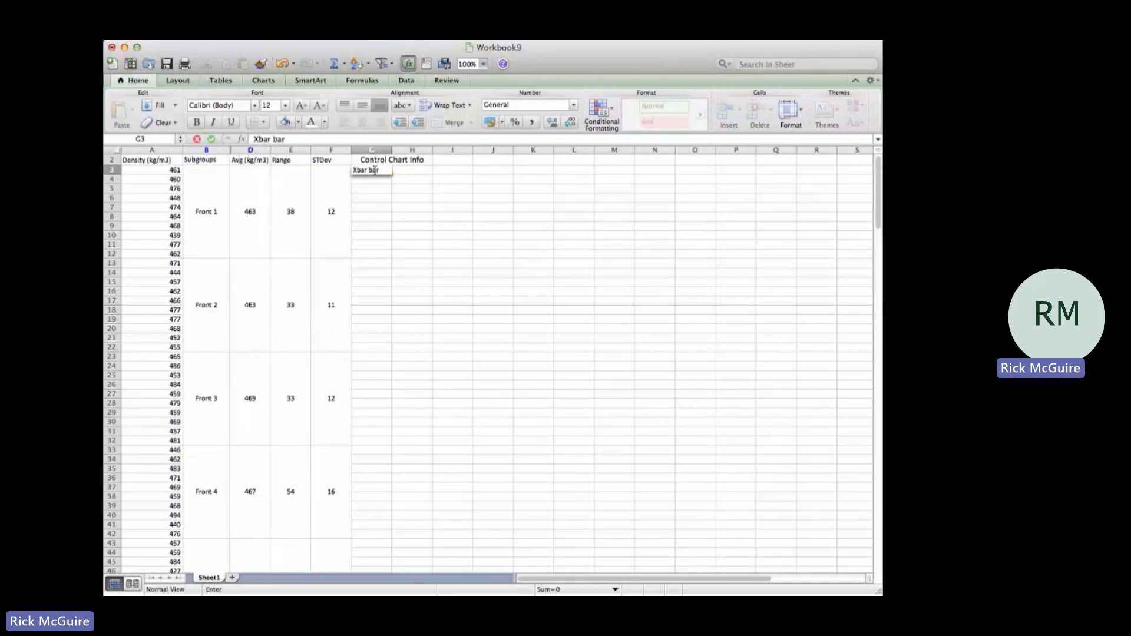
key(Return)
Step: Calculate the average of the subgroup averages in H3 with =AVERAGE(D3:D212)
key(Up)
key(Right)
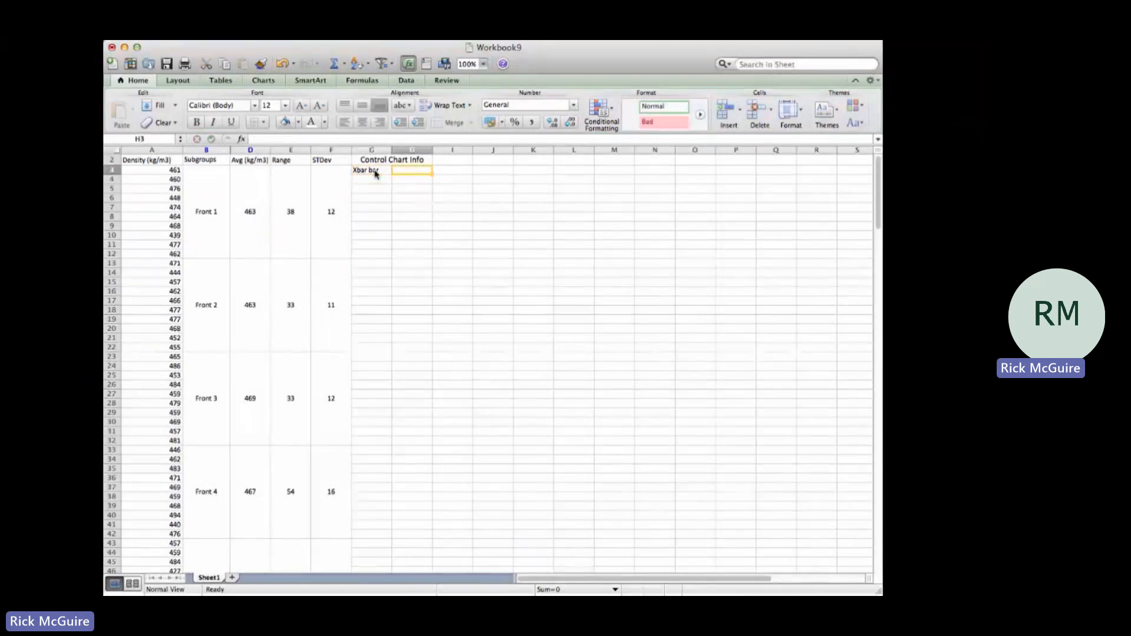
text(=average()
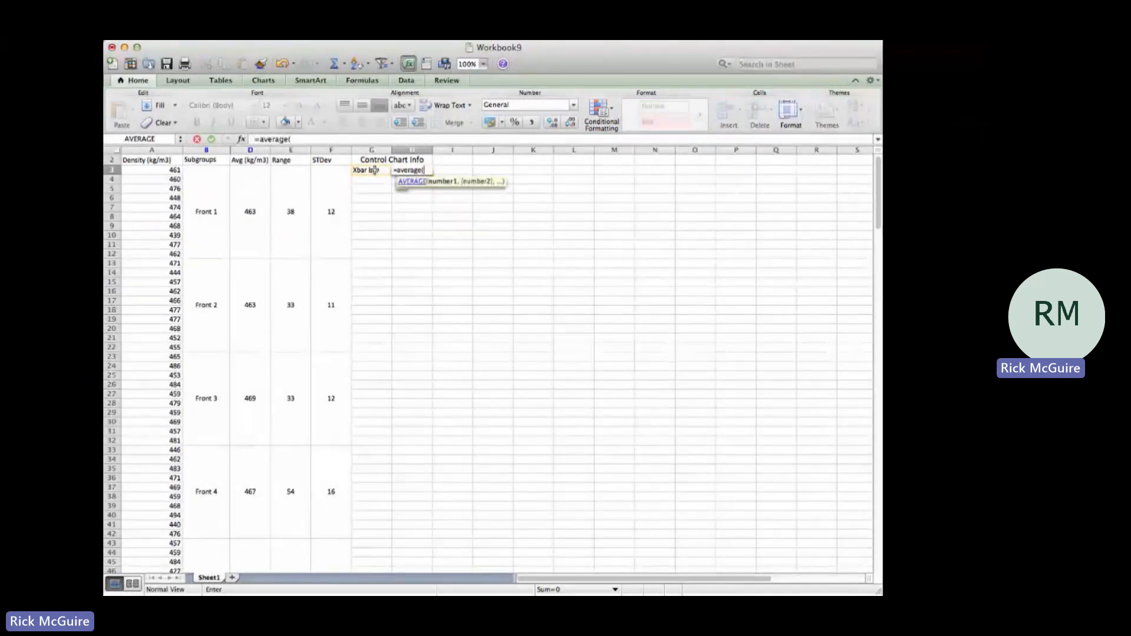
click(259, 200)
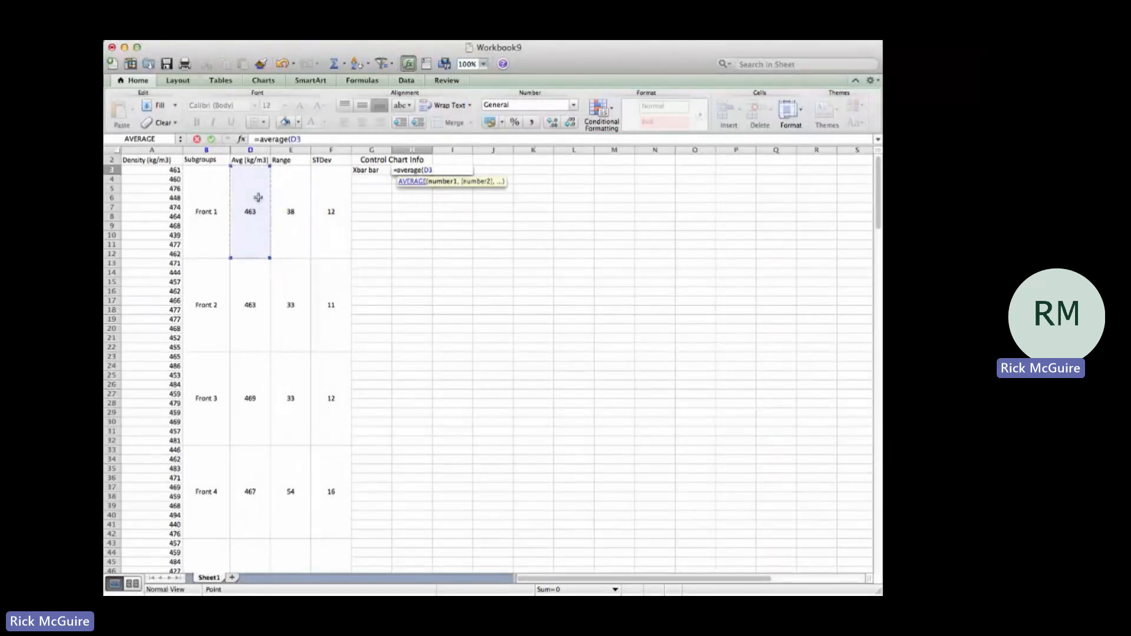
key(shift+Down)
key(shift+Down)
key(shift+Down)
key(shift+Down)
key(shift+Down)
key(shift+Down)
key(shift+Down)
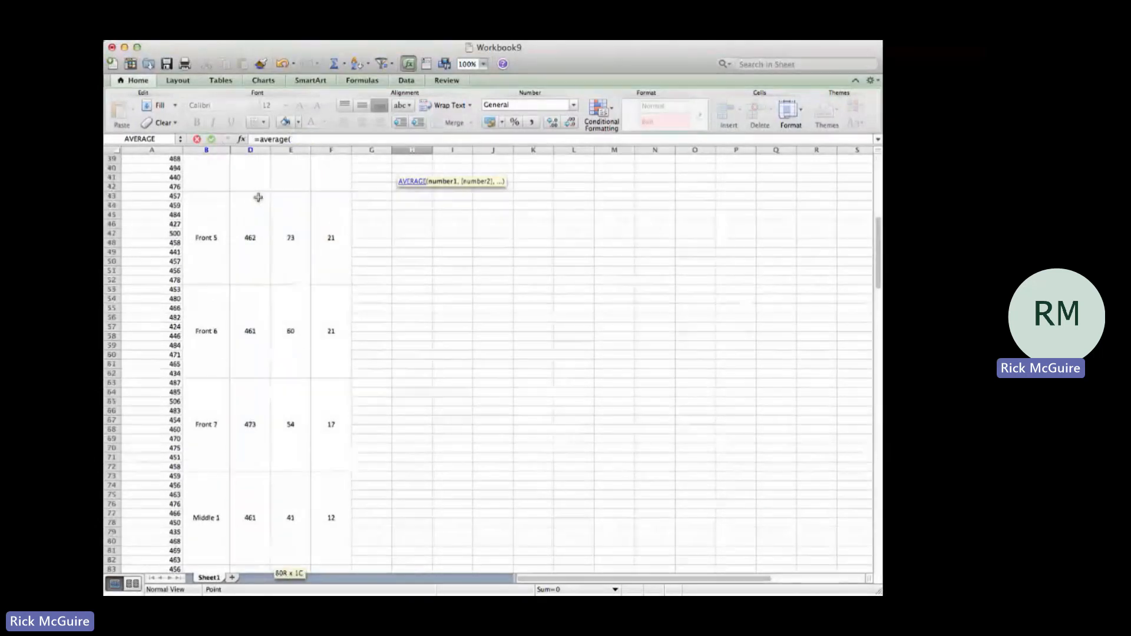
key(shift+Down)
key(shift+Down)
key(shift+Down)
key(shift+Down)
key(shift+Down)
key(shift+Down)
key(shift+Down)
key(shift+Down)
key(shift+Down)
key(shift+Down)
key(shift+Down)
key(shift+Down)
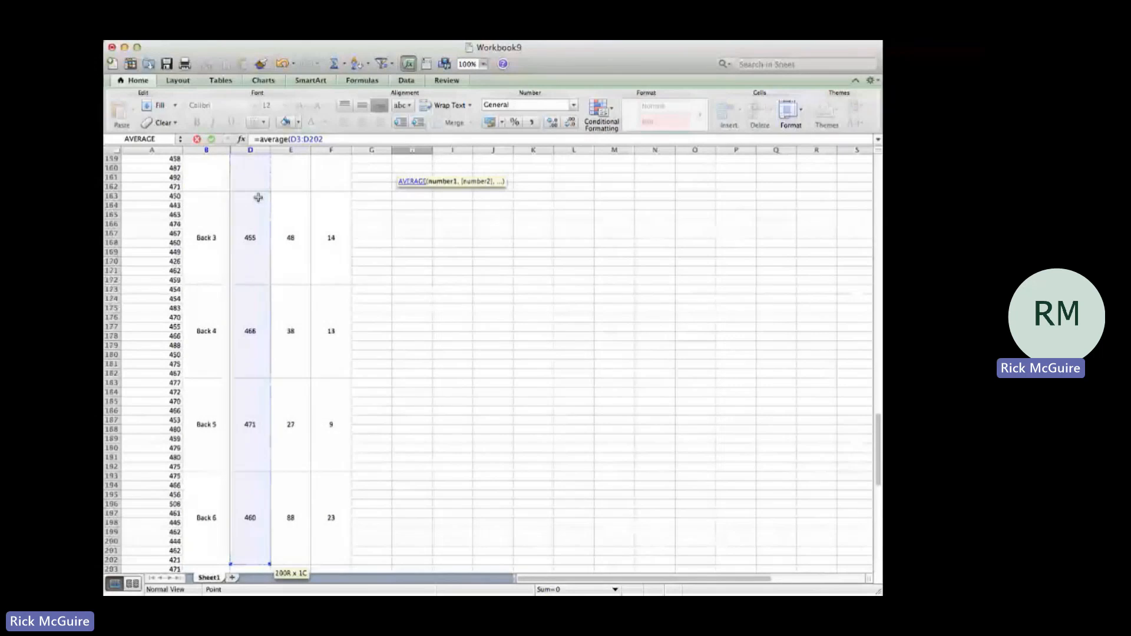
key(shift+Down)
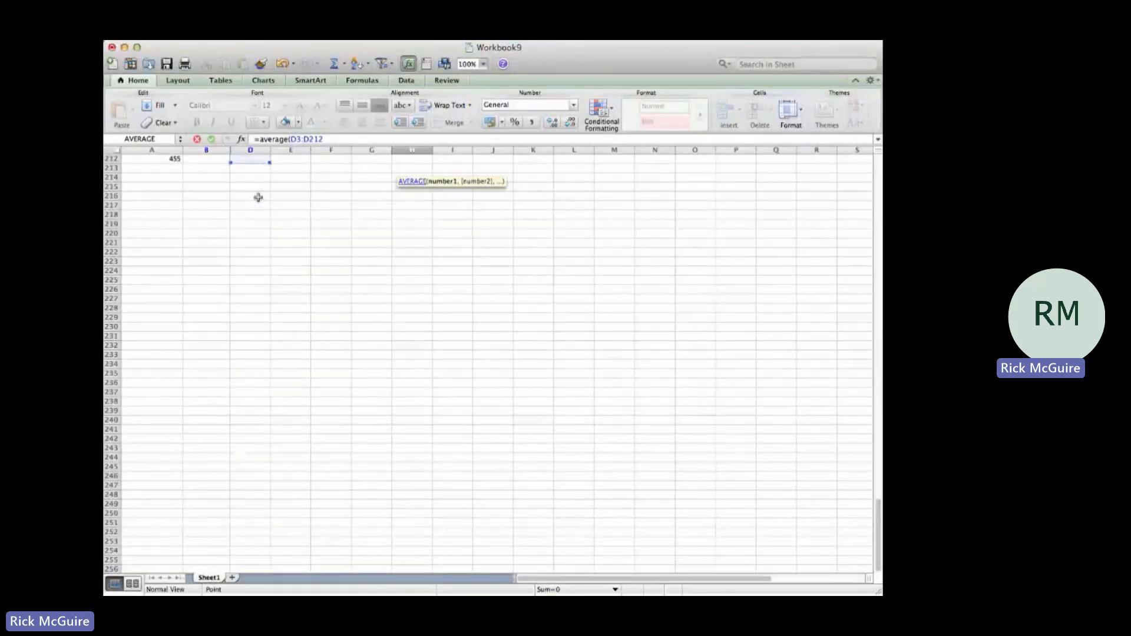
key(Escape)
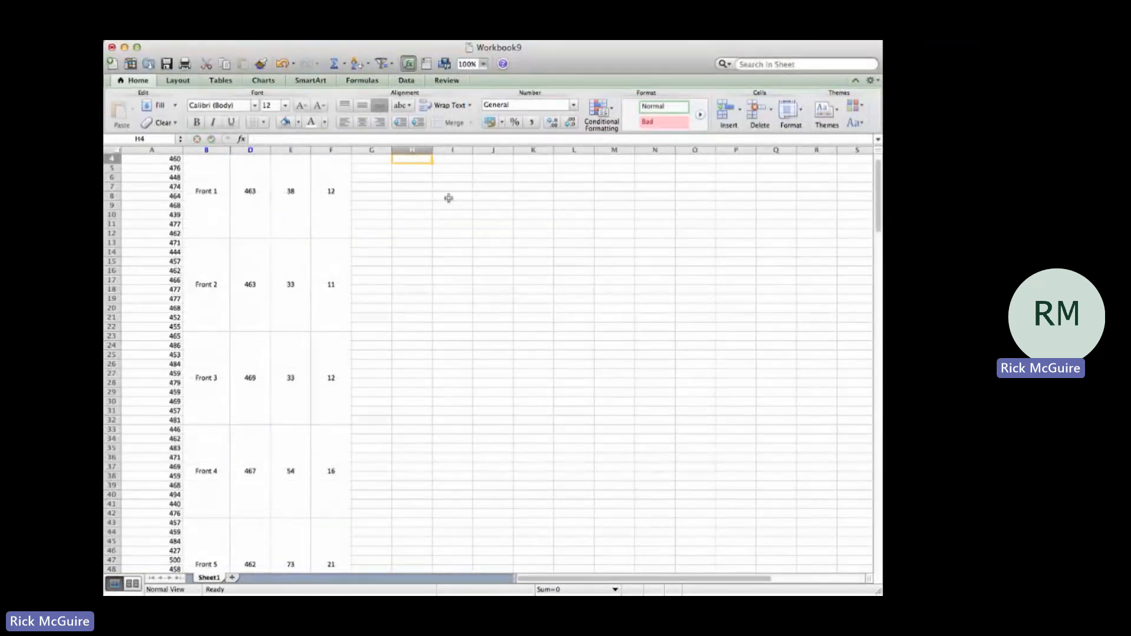
scroll(448, 198, up, 2)
click(415, 178)
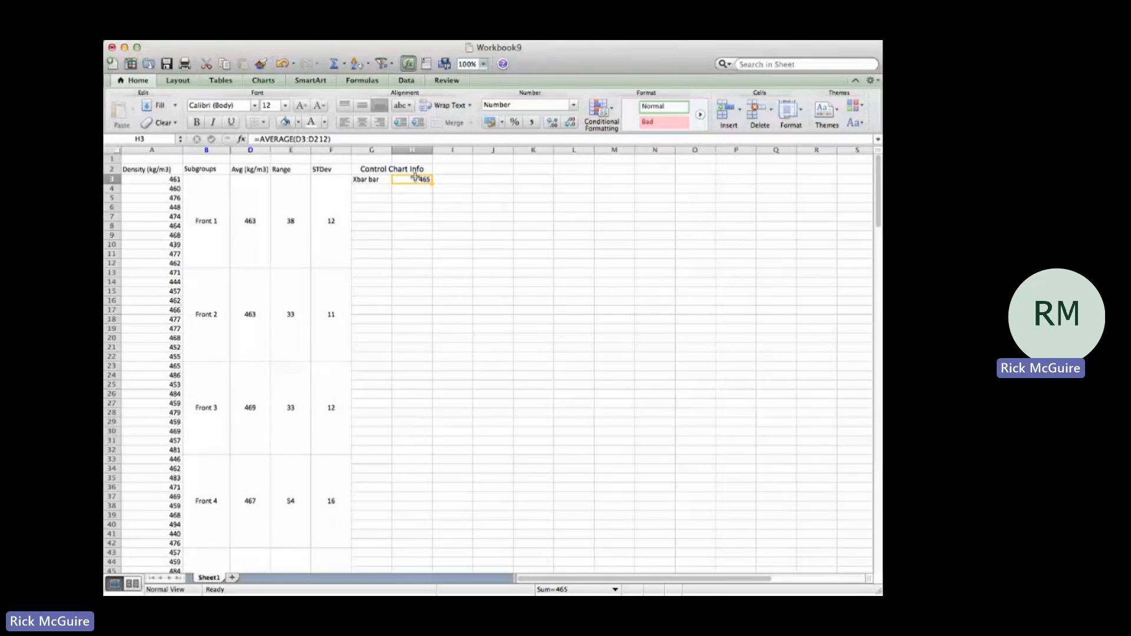
Step: Enter the label "Rbar" in cell G4 below the Xbar bar label
click(377, 191)
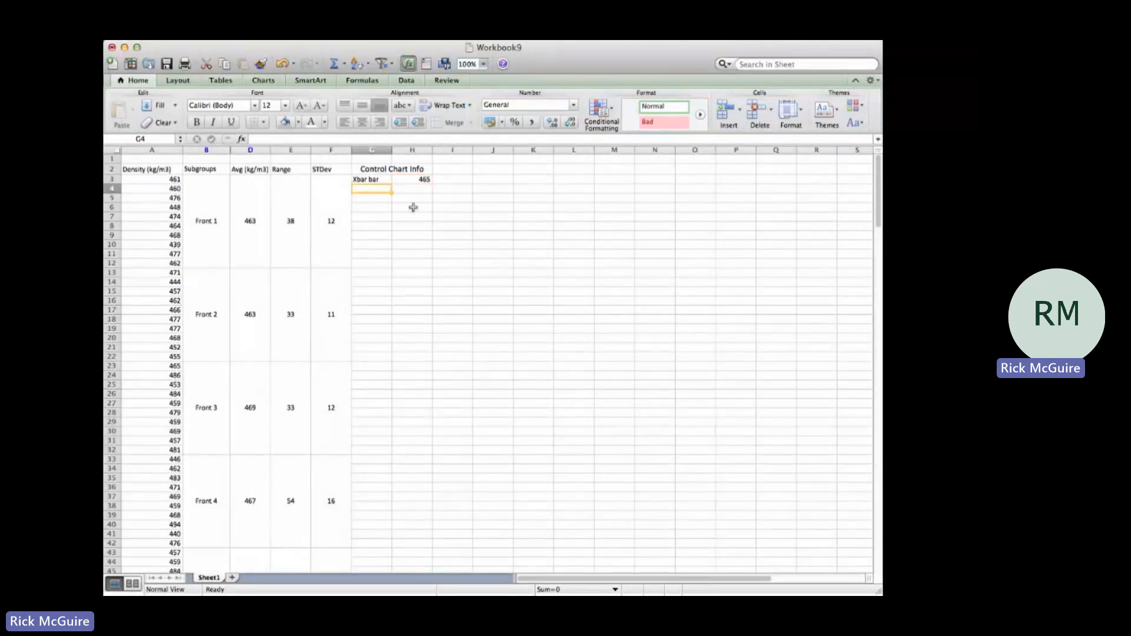
text(Rbar)
key(Tab)
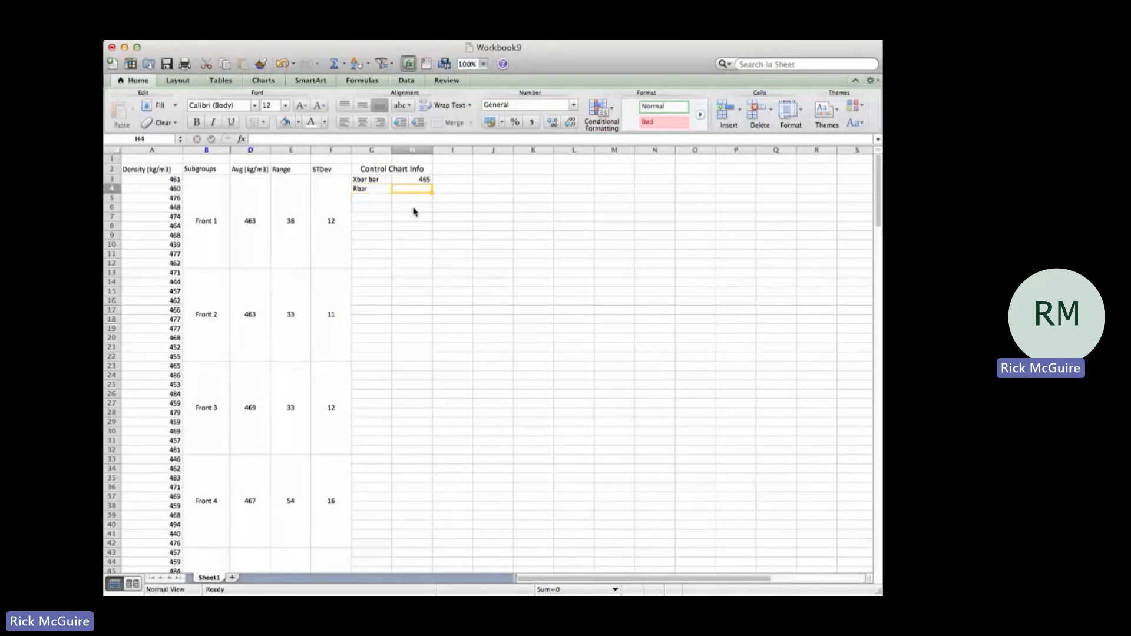
Step: Calculate the average of the subgroup ranges in H4 with =AVERAGE(E3:E212)
text(=avaerge()
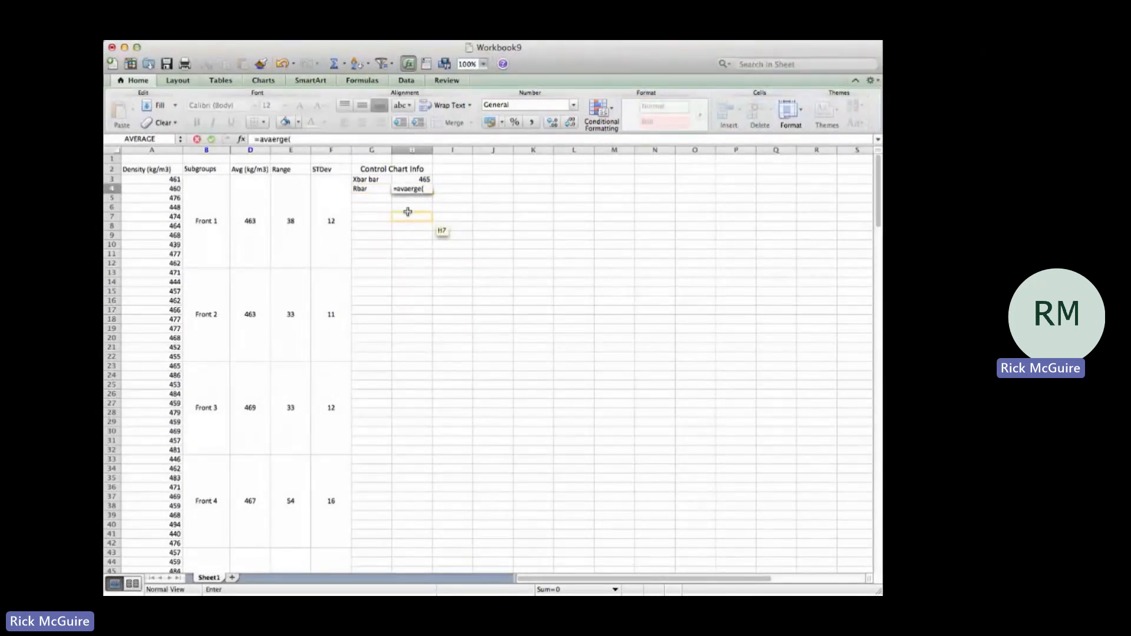
key(BackSpace)
key(BackSpace)
key(BackSpace)
key(BackSpace)
key(BackSpace)
key(BackSpace)
text(erage()
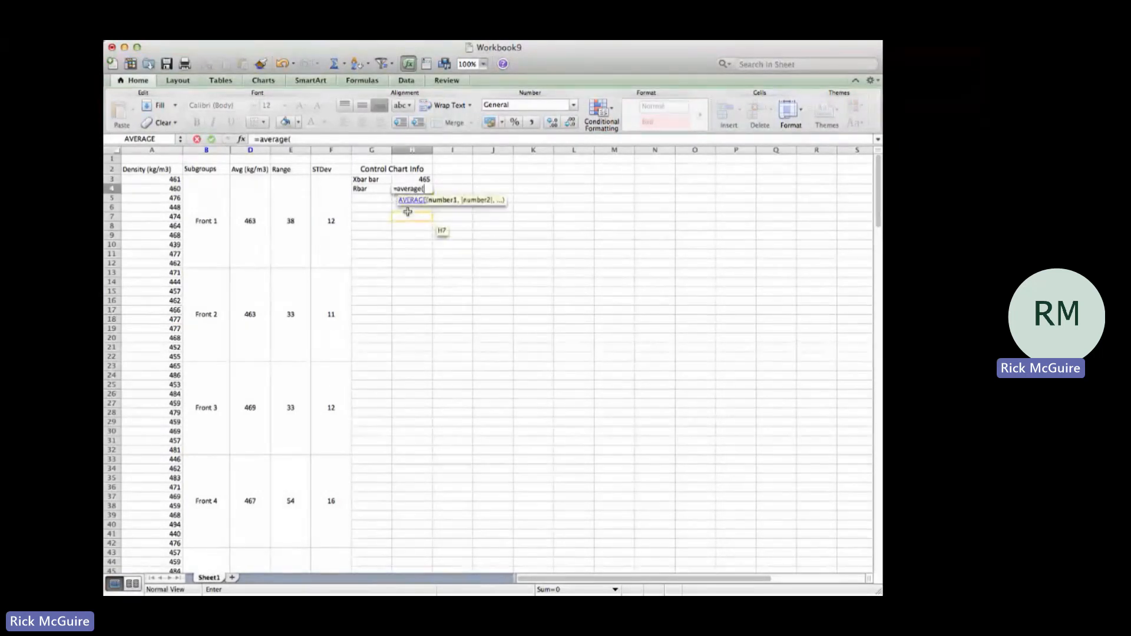
click(297, 221)
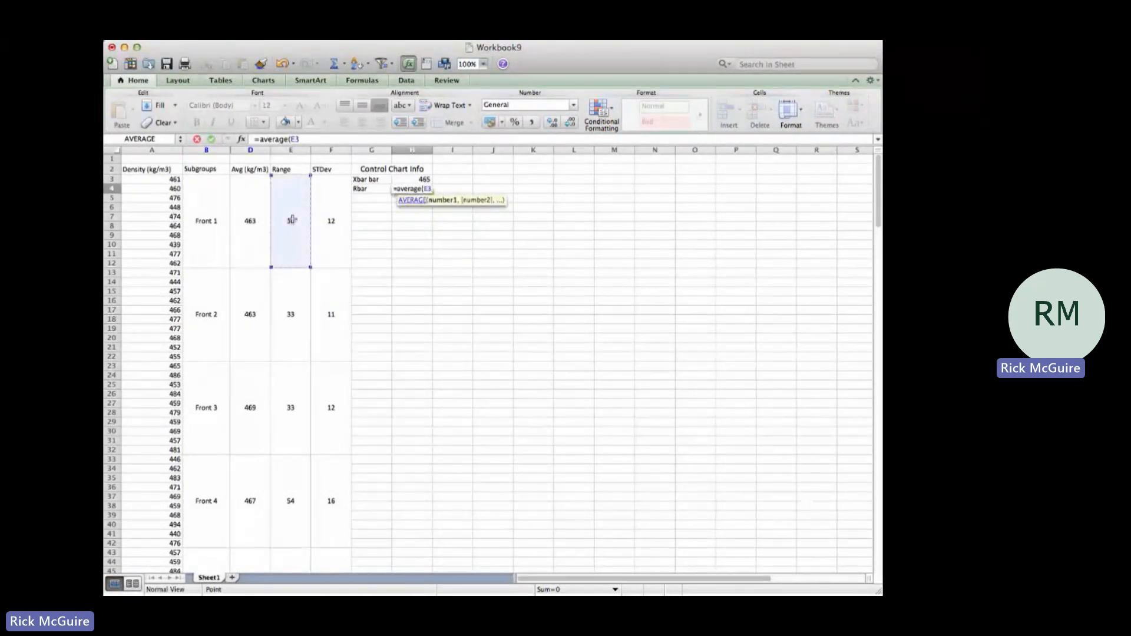
drag(293, 219, 295, 569)
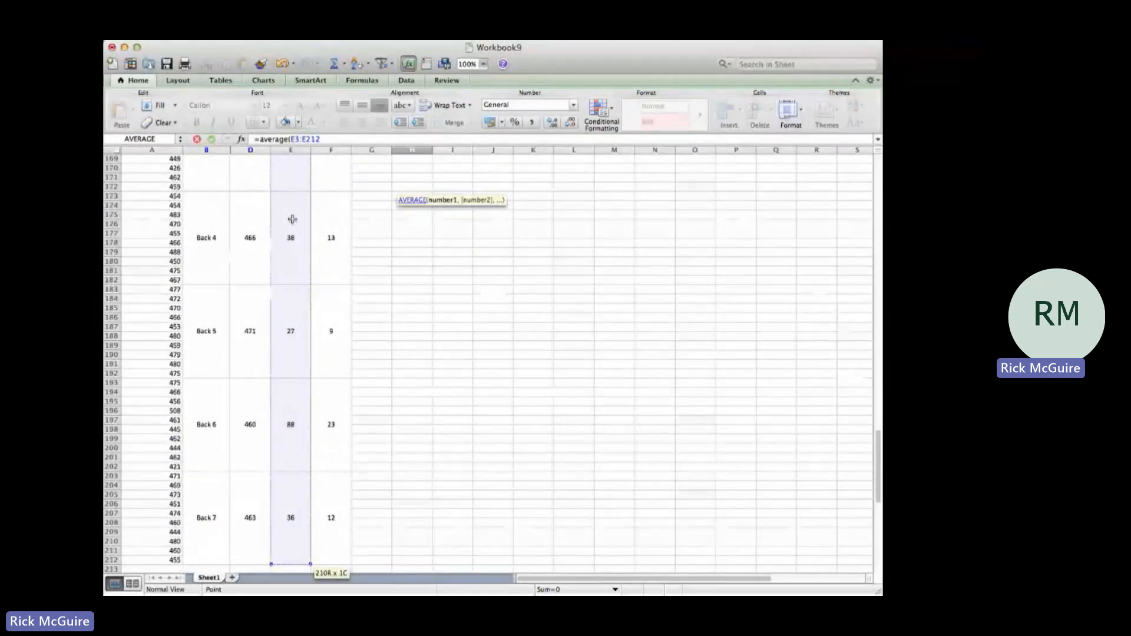
scroll(293, 219, down, 10)
text())
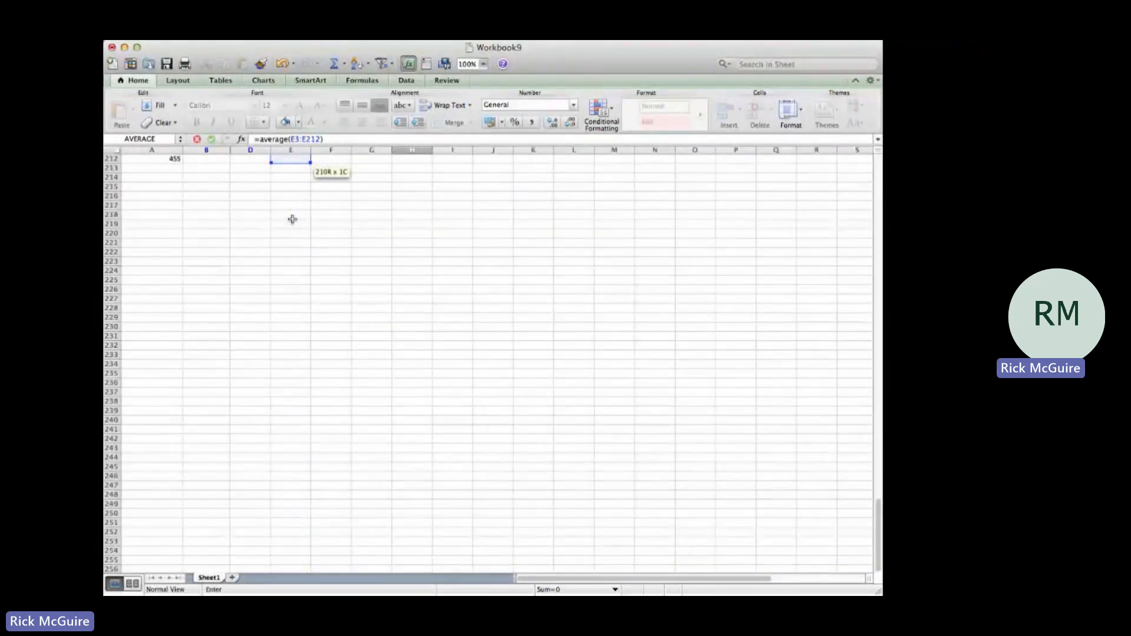
key(Return)
scroll(449, 240, up, 2)
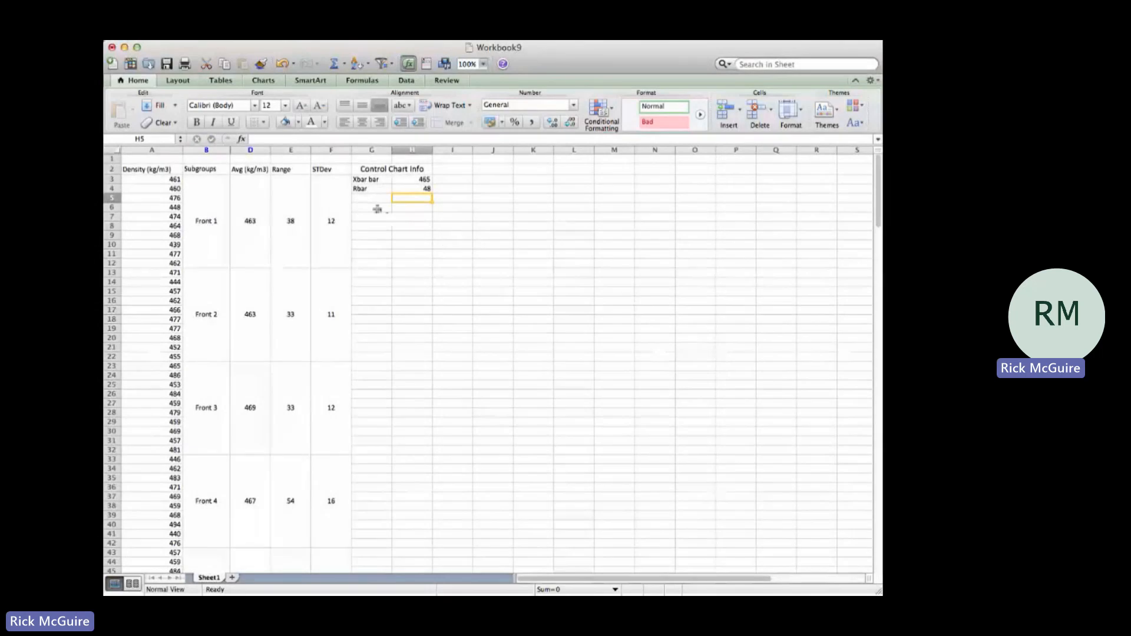
Step: Enter the control limit labels "UCL" in G5 and "LCL" in G6
click(376, 200)
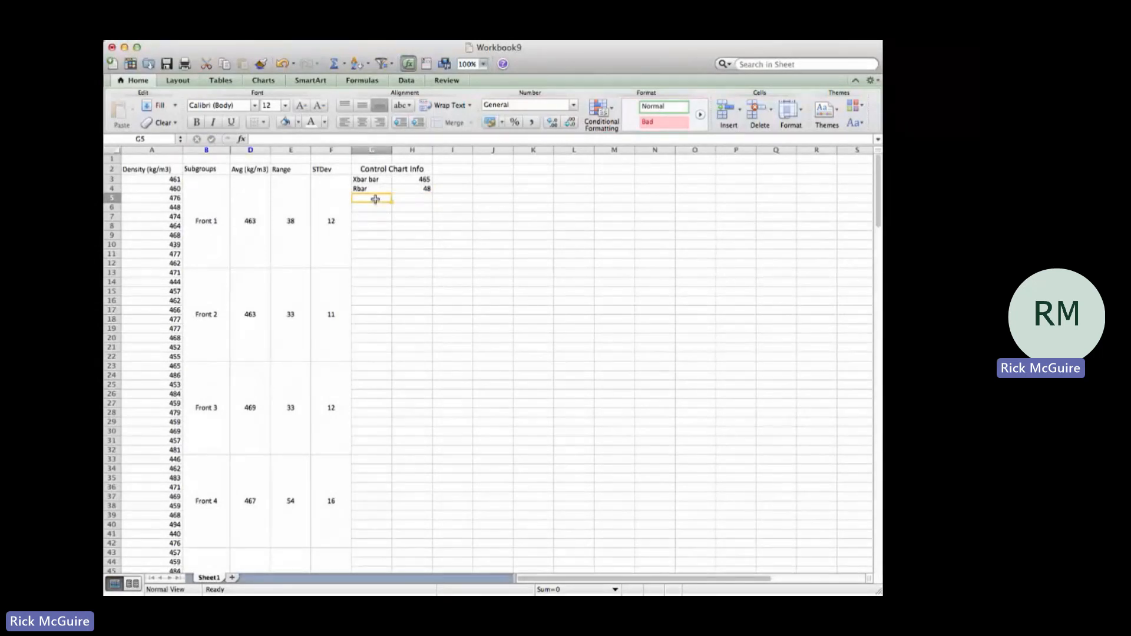
text(UCL)
key(Return)
text(KLC)
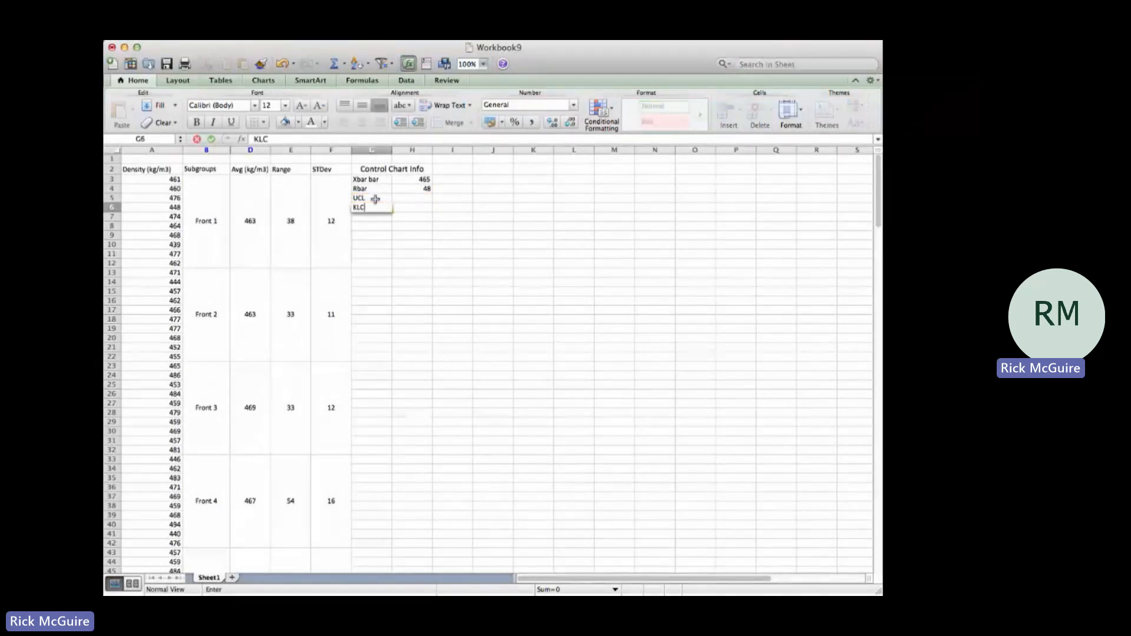
key(BackSpace)
key(BackSpace)
key(BackSpace)
text(LCL)
Step: Calculate the upper control limit in H5 with =H3+H4*.308
click(375, 199)
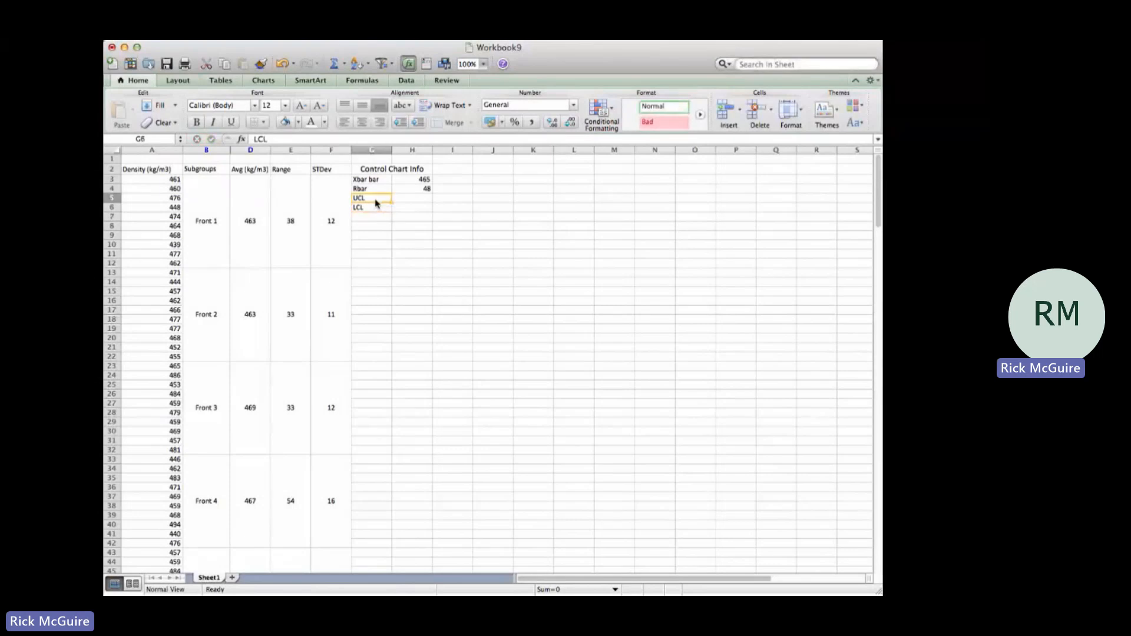
key(Right)
text(=)
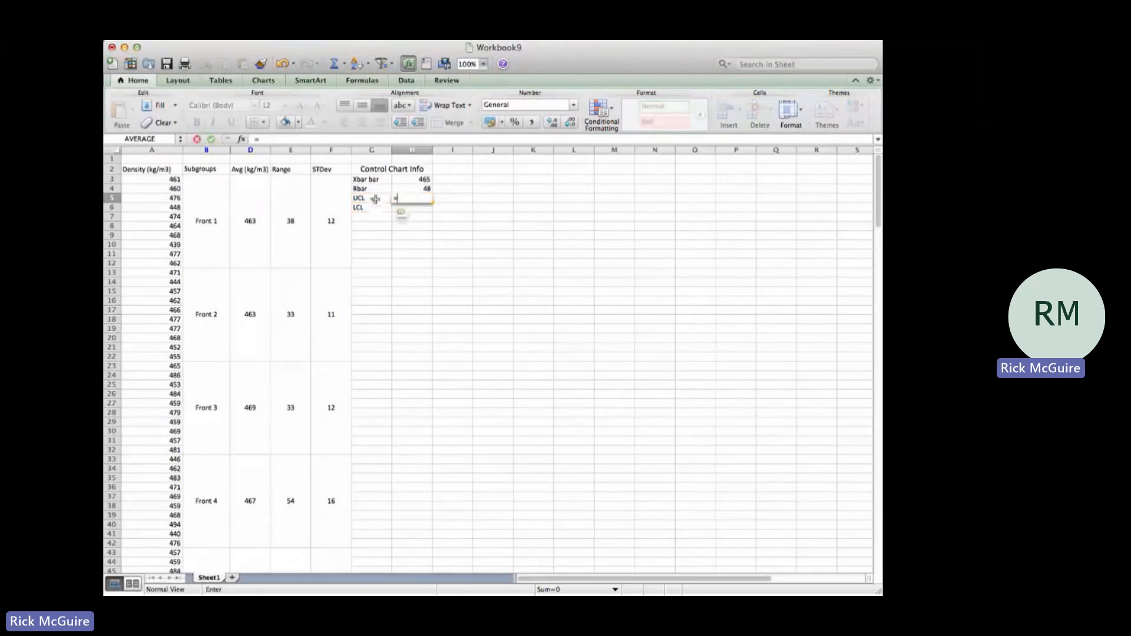
click(415, 184)
text(+)
click(413, 189)
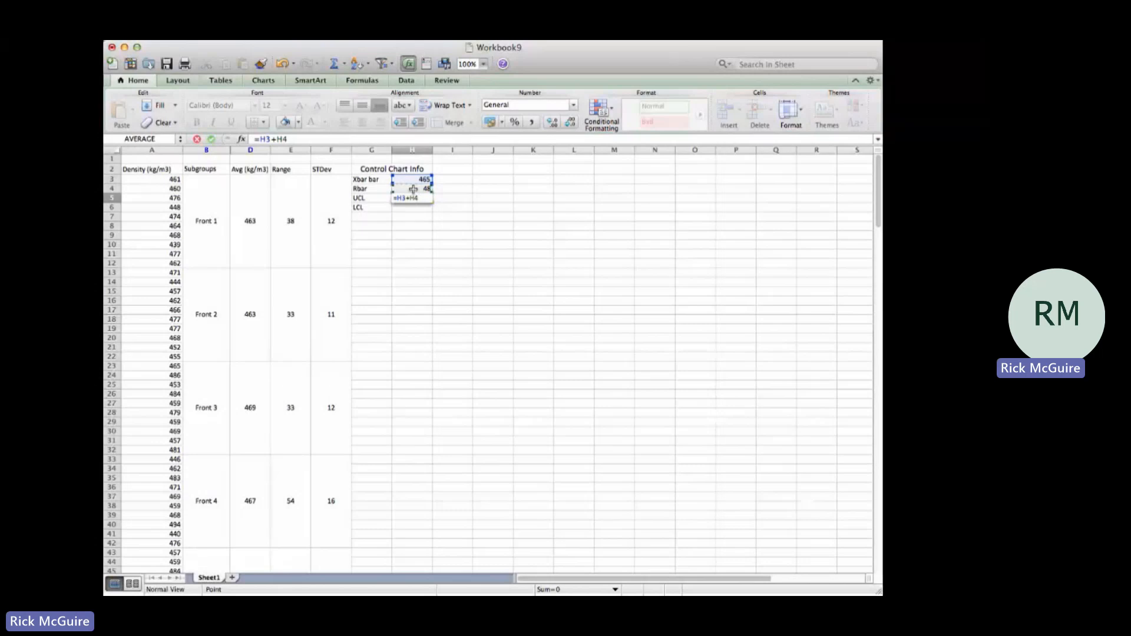
text(*)
text(.308)
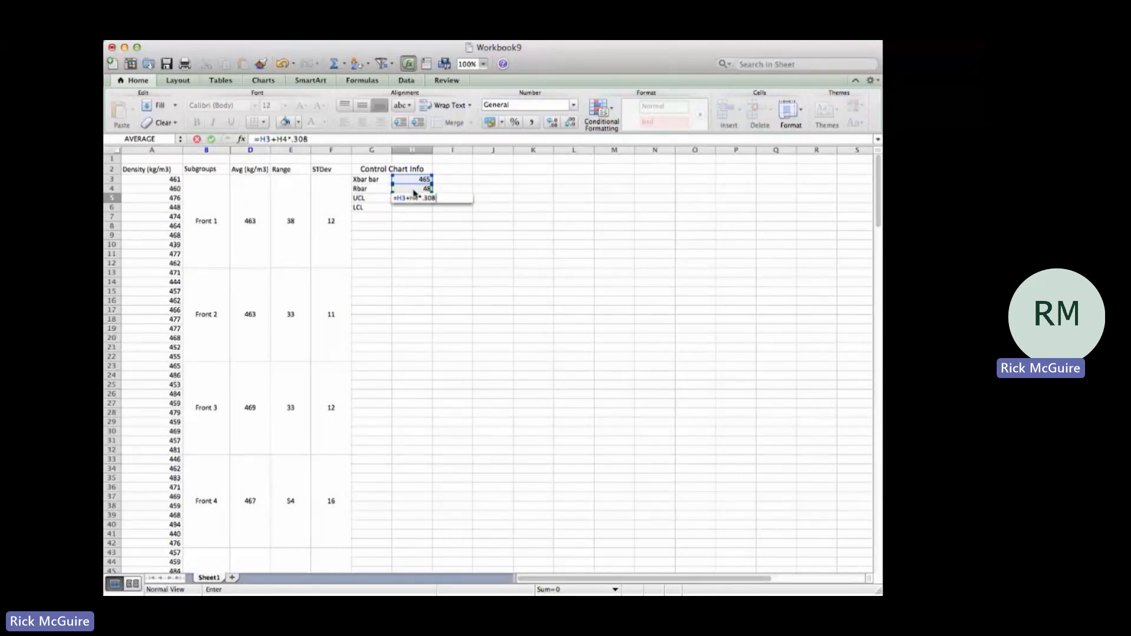
key(Return)
Step: Format the UCL value in H5 to show no decimal places
click(415, 197)
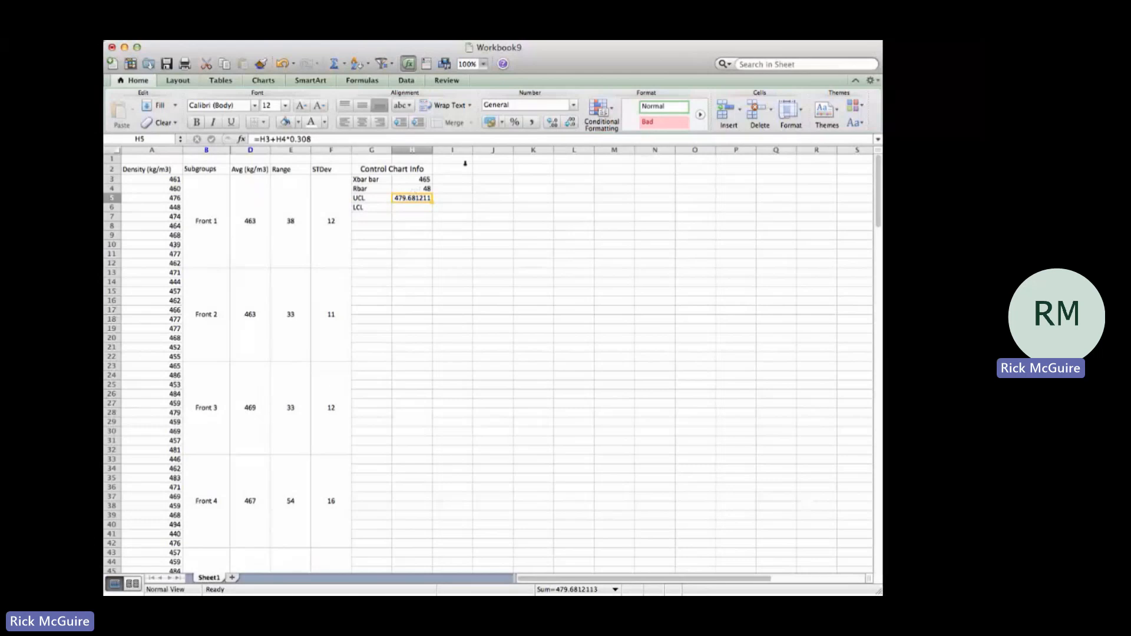
click(571, 124)
click(570, 124)
click(570, 124)
click(570, 124)
click(570, 124)
click(571, 124)
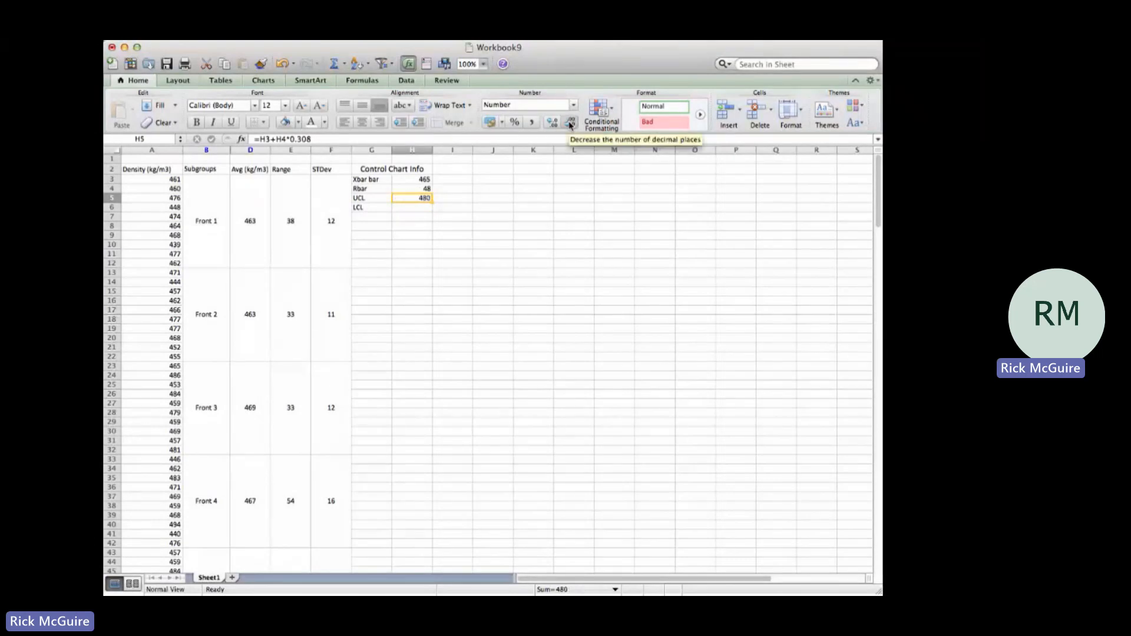
Step: Calculate the lower control limit in H6 with =H3-.308*H4
click(411, 207)
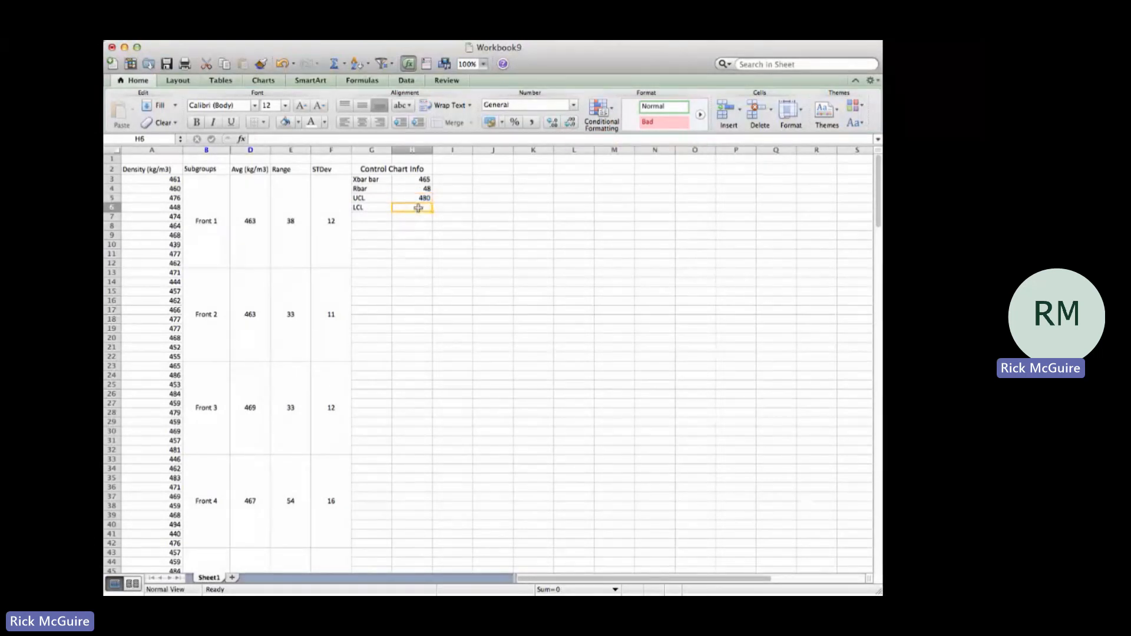
text(=)
click(427, 182)
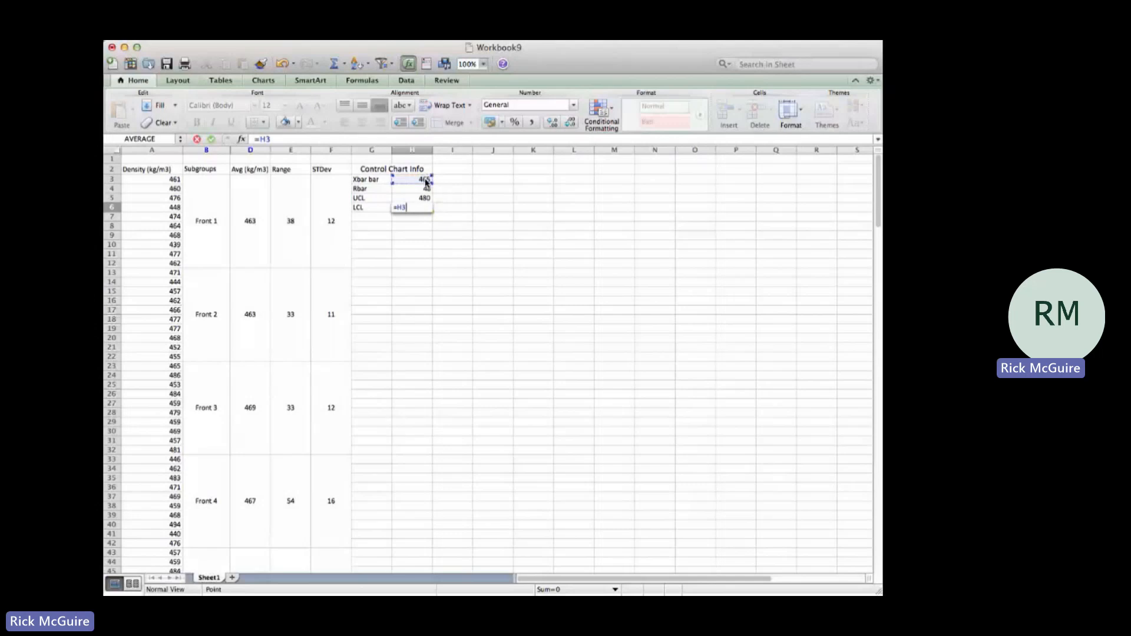
text(+)
key(BackSpace)
text(.308*)
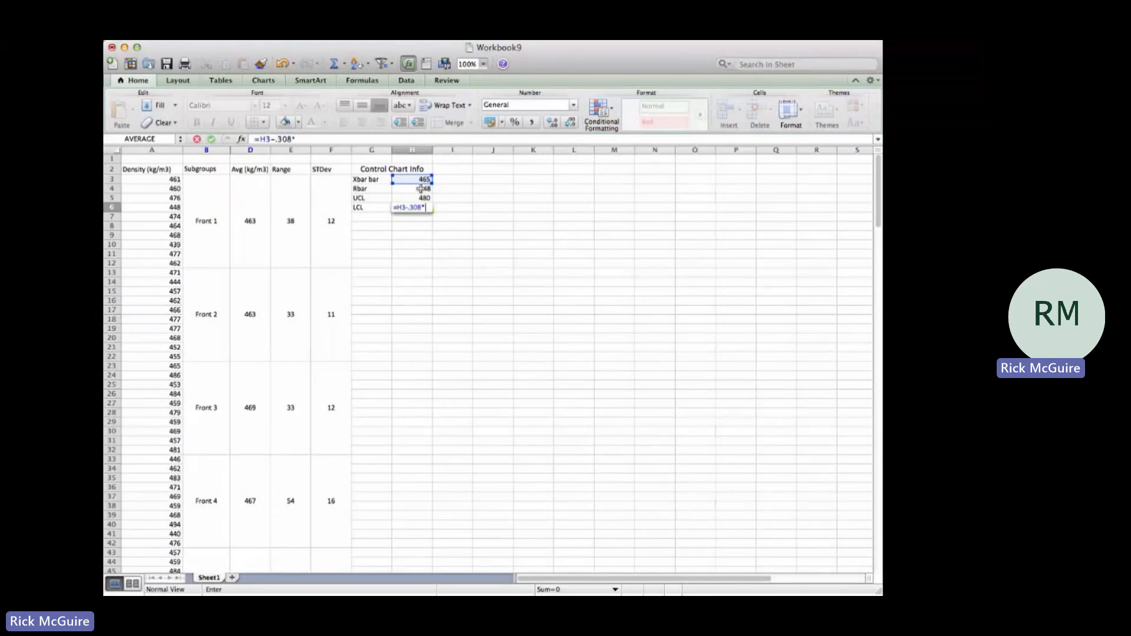
click(424, 189)
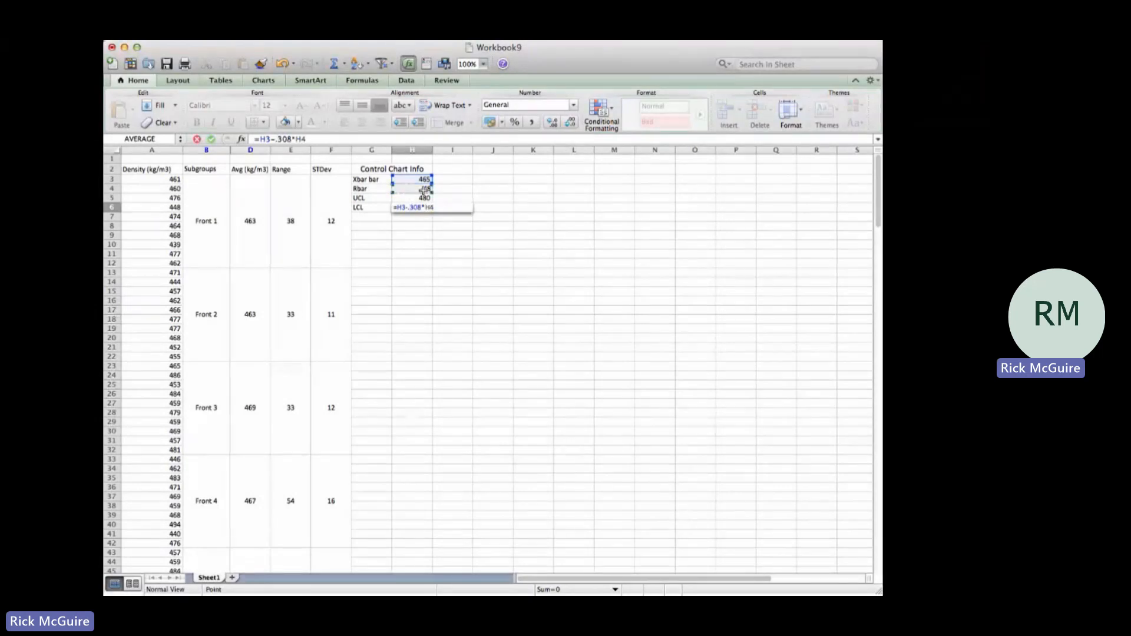
key(Return)
Step: Format the LCL value in H6 to show no decimal places
key(Up)
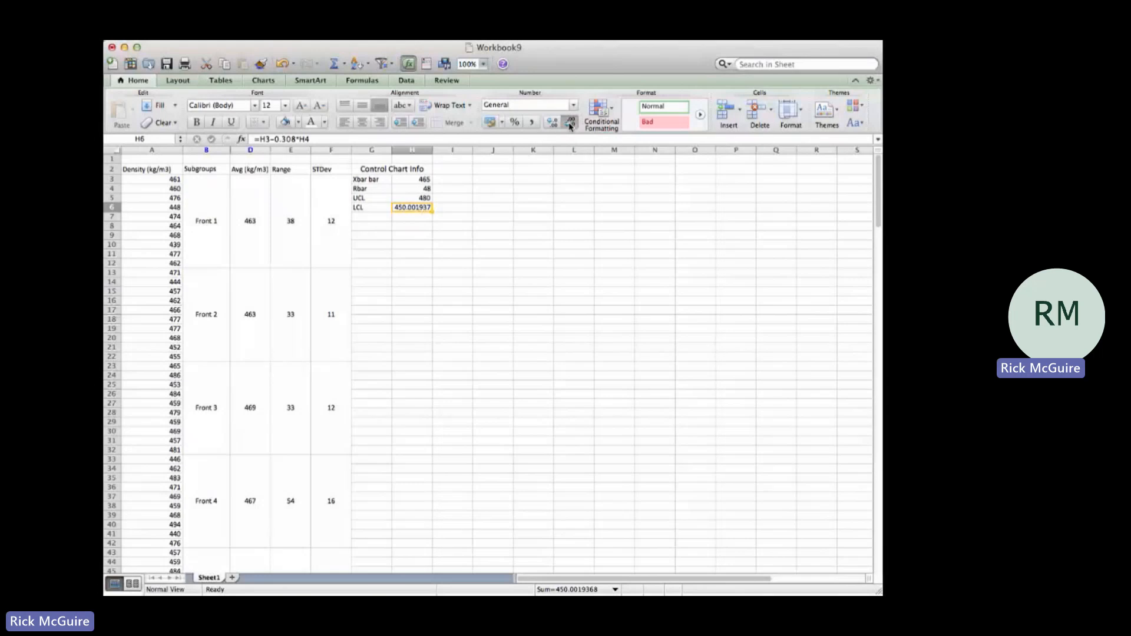
click(570, 124)
click(570, 124)
click(570, 124)
click(571, 124)
click(571, 123)
click(571, 124)
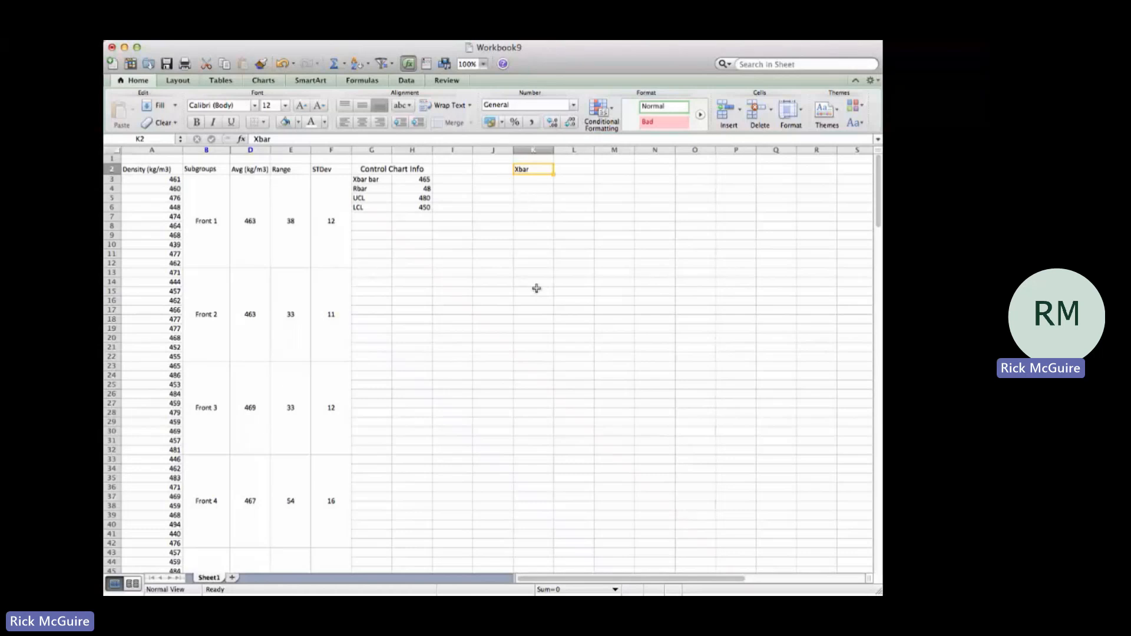
Step: Enter the heading "Xbar" in K2 and link K3 to the first subgroup average with =D3
key(Return)
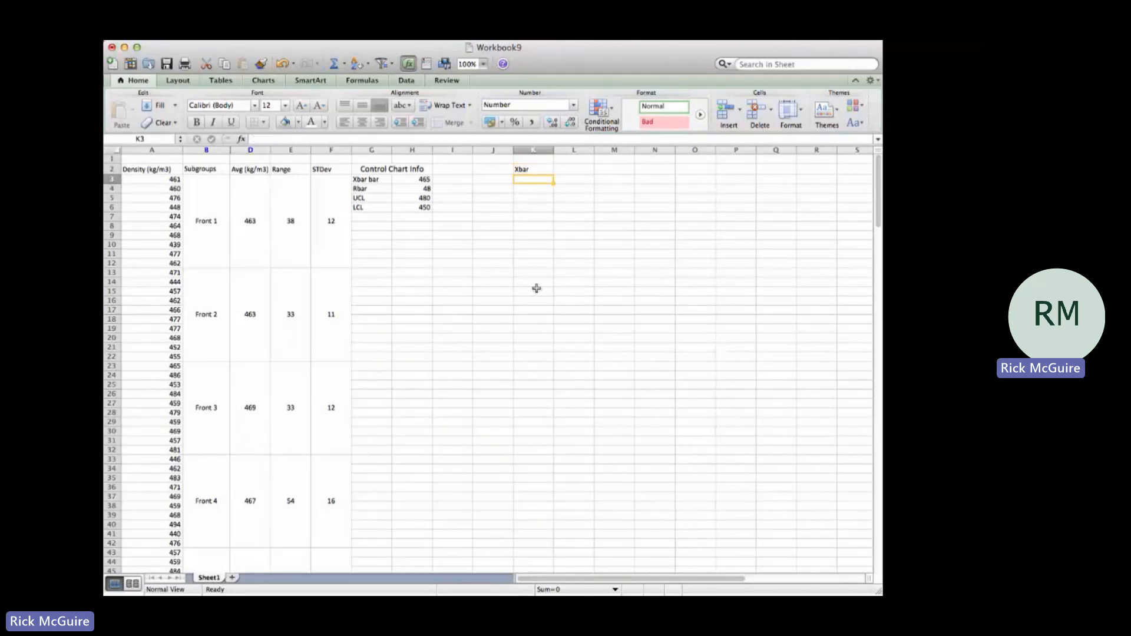
text(=)
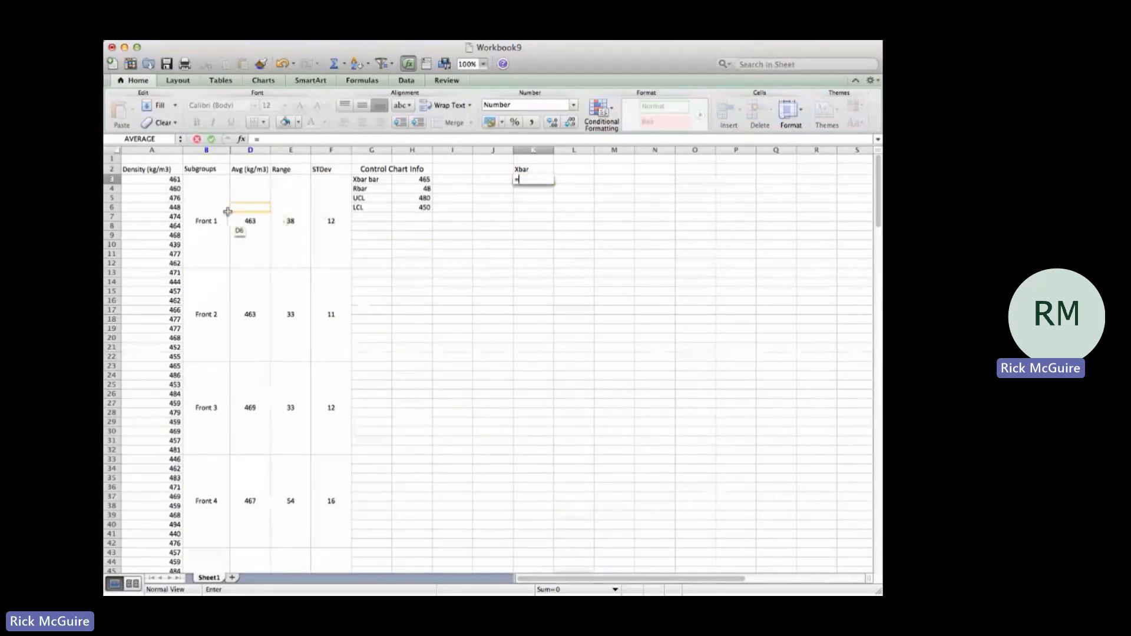
click(251, 215)
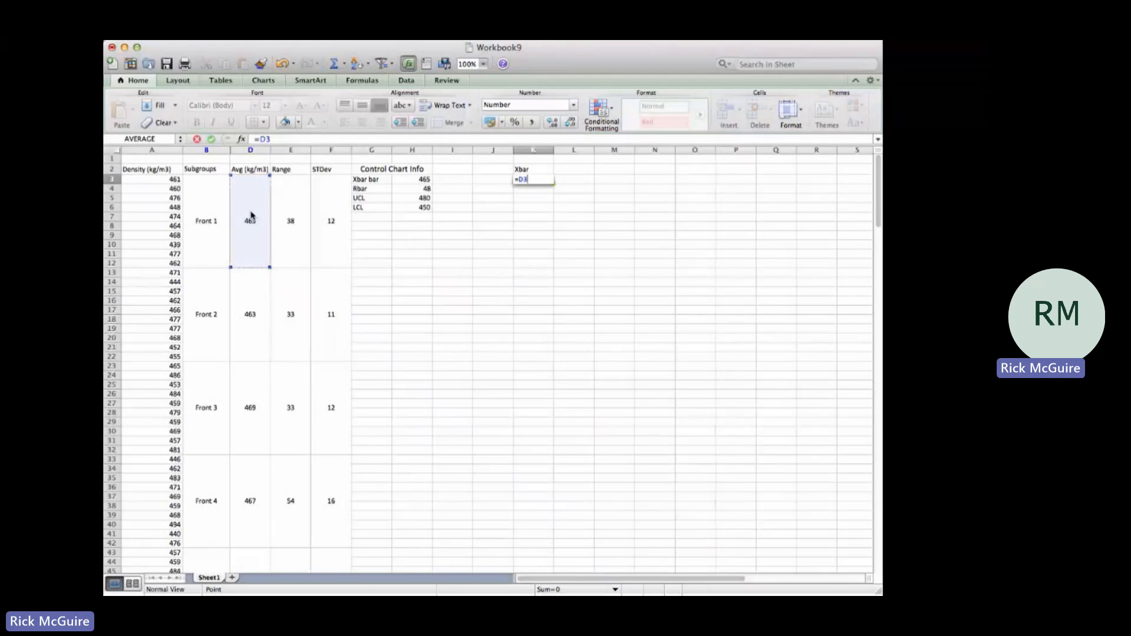
key(Return)
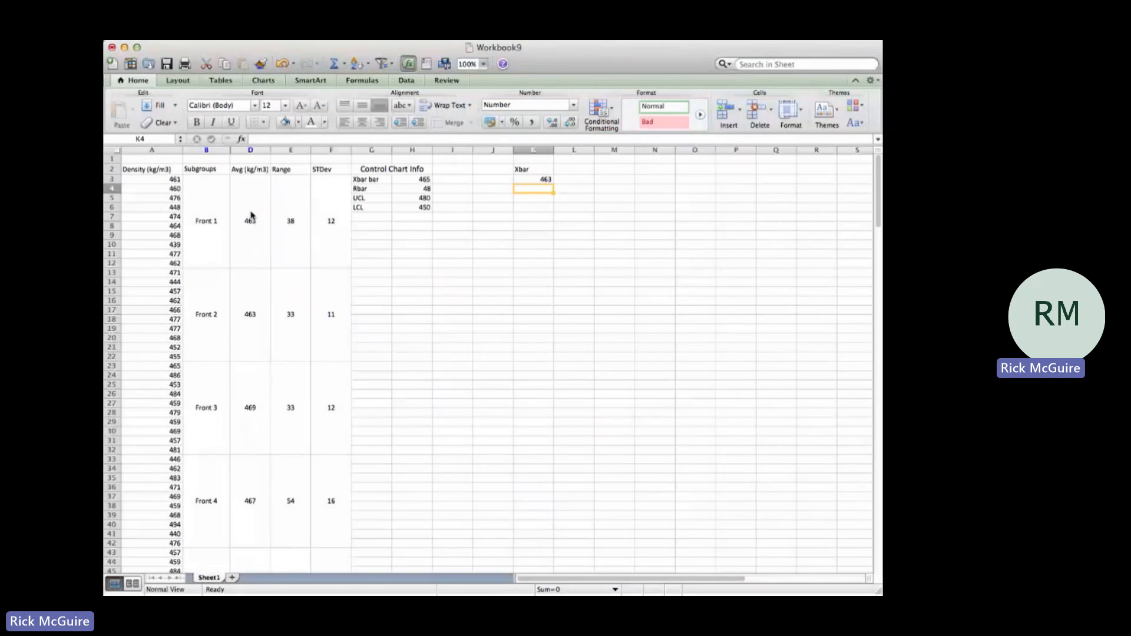
Step: Link K4 through K7 to the next four subgroup averages with =D13, =D23, =D33 and =D43
text(=)
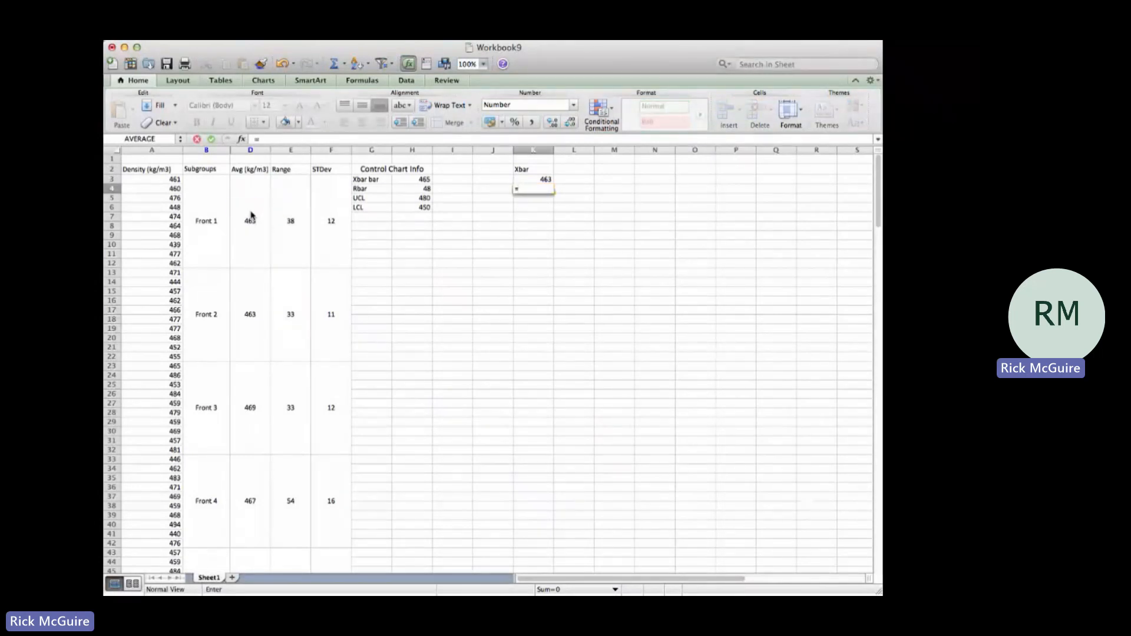
text(d13)
key(Return)
text(=)
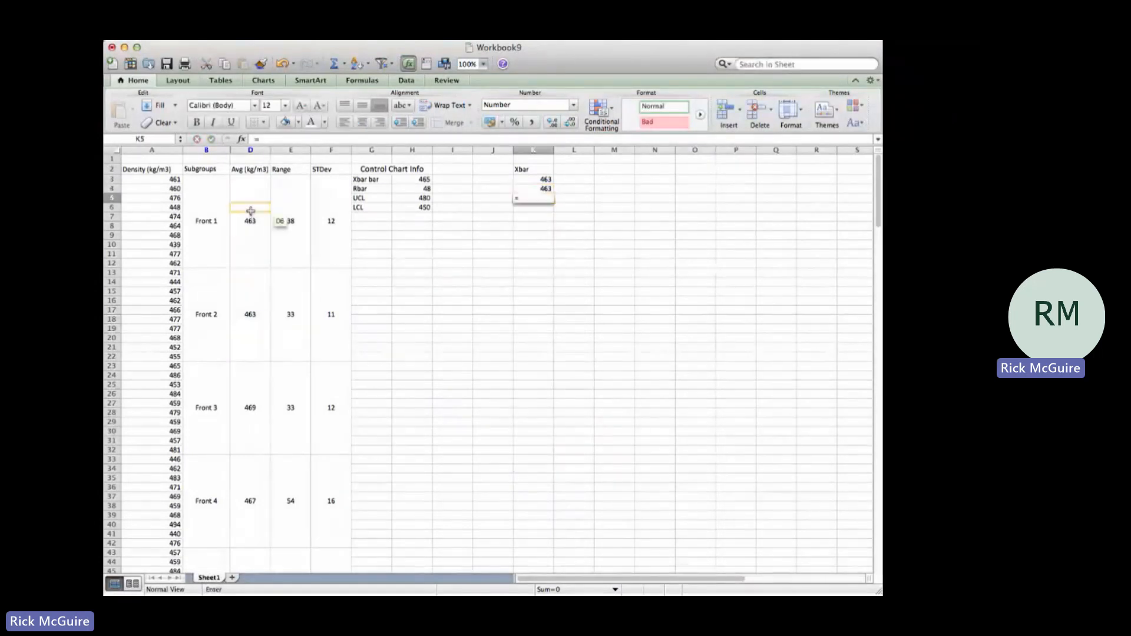
text(d23)
key(Return)
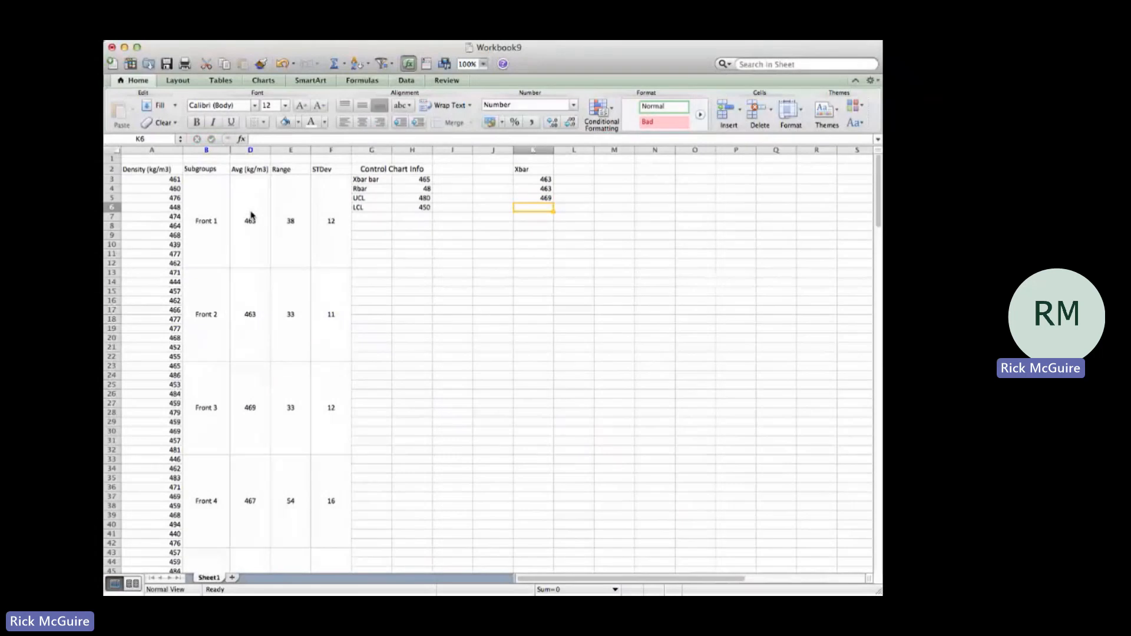
text(=d33)
key(Return)
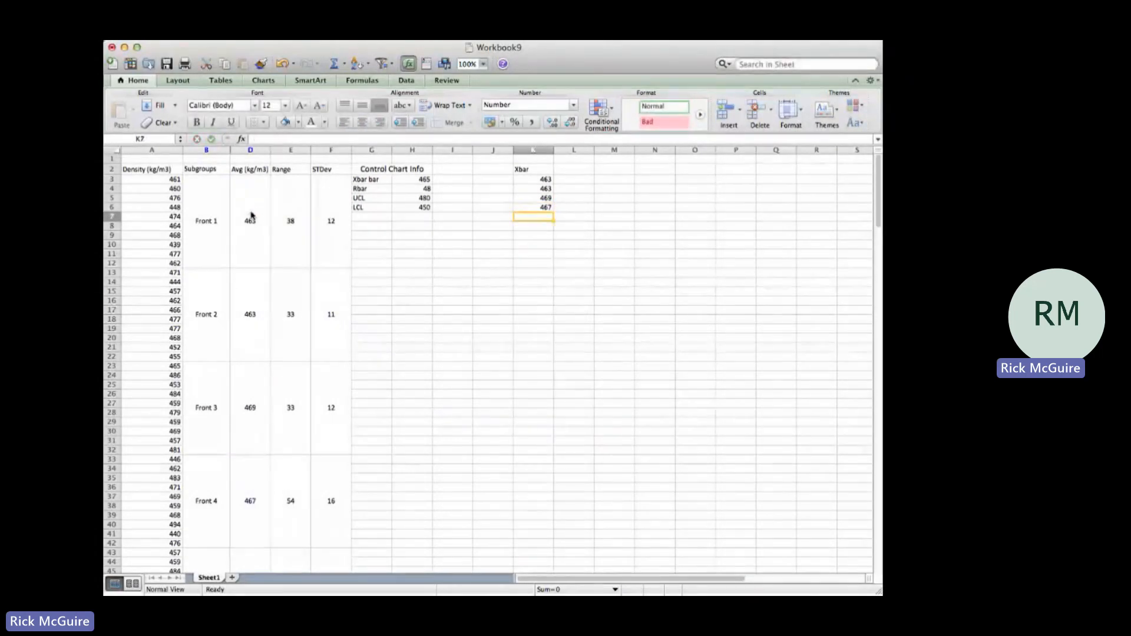
text(=d43)
key(Return)
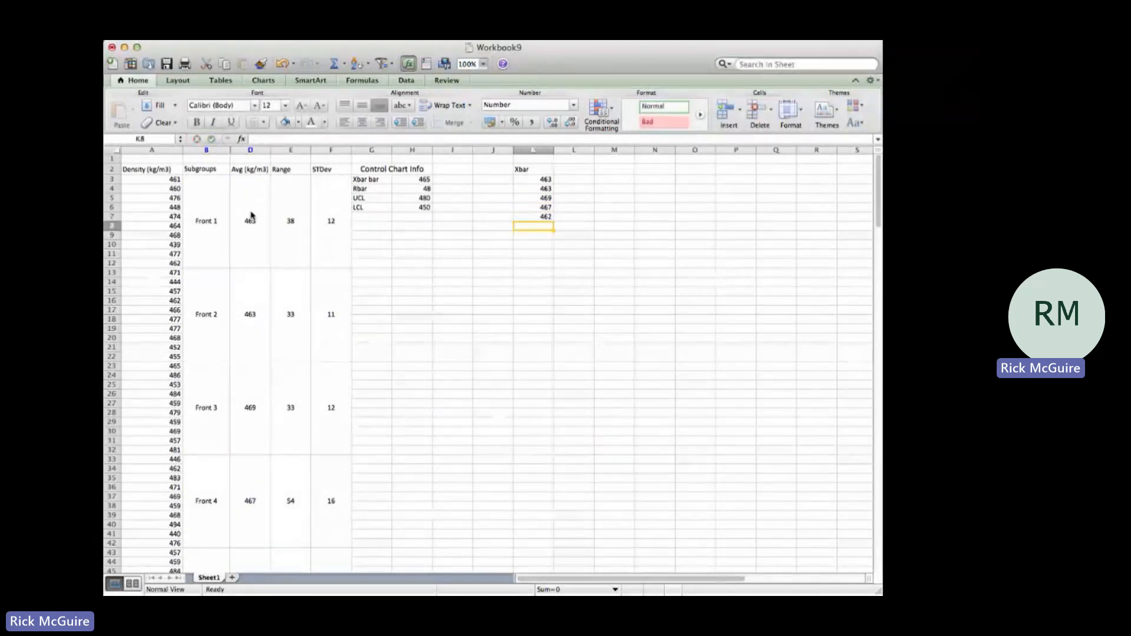
Step: Link K8 through K23 to the remaining subgroup averages, using every tenth row of column D from =D53 onward
text(=d53)
key(Return)
text(=)
click(250, 209)
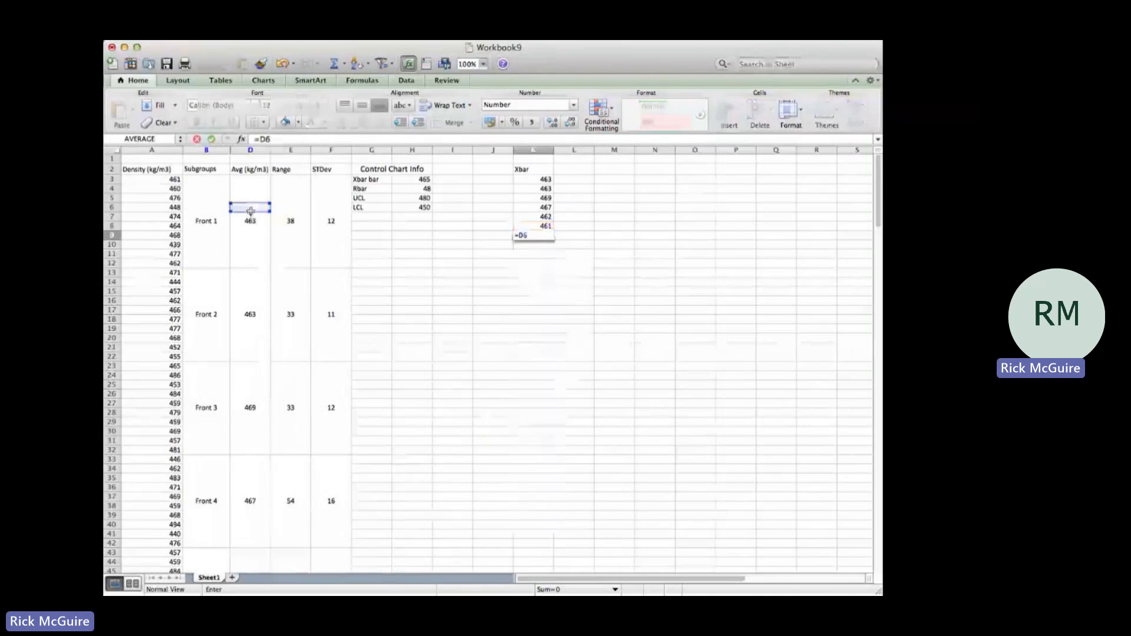
key(Return)
text(=d)
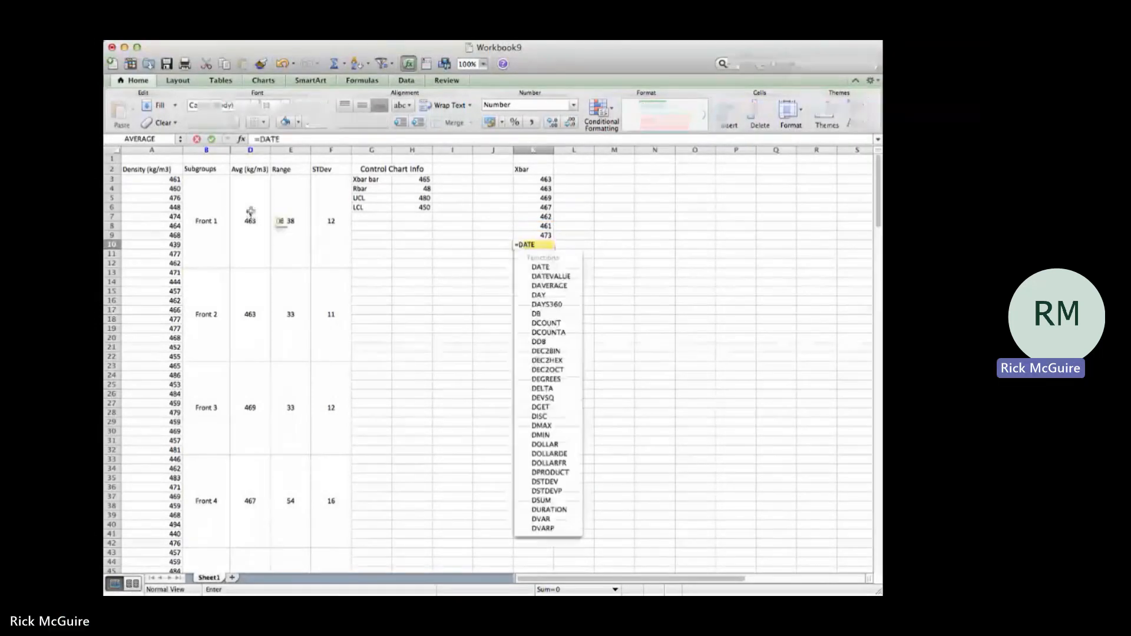
click(251, 211)
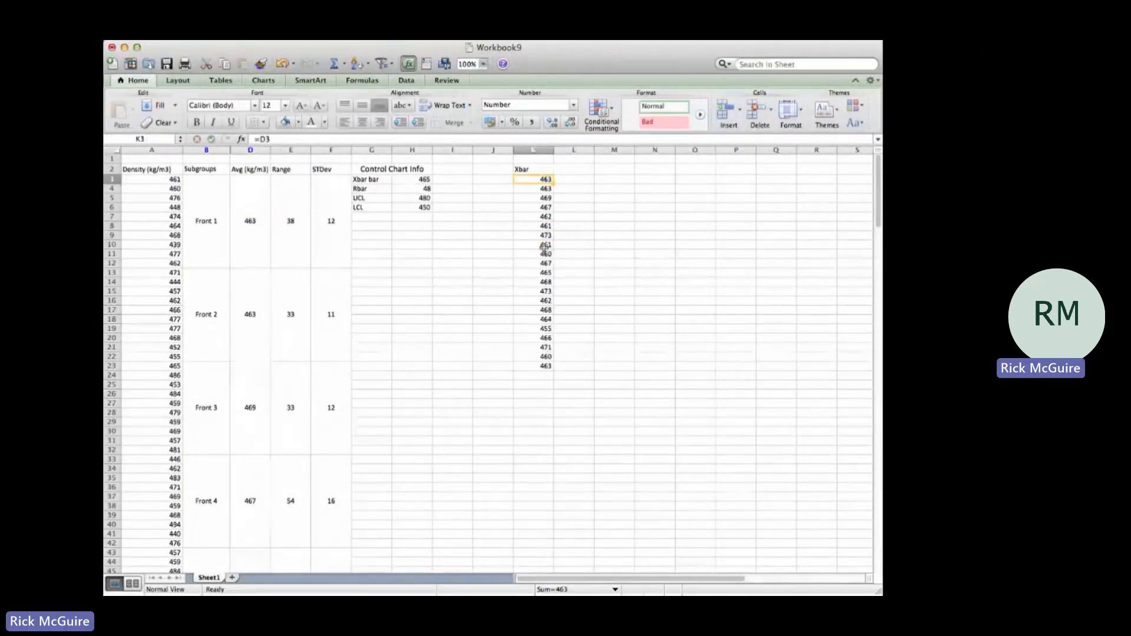
Step: Enter the column headings "LCL" in L2, "UCL" in M2 and "Xbar bar" in N2
click(573, 168)
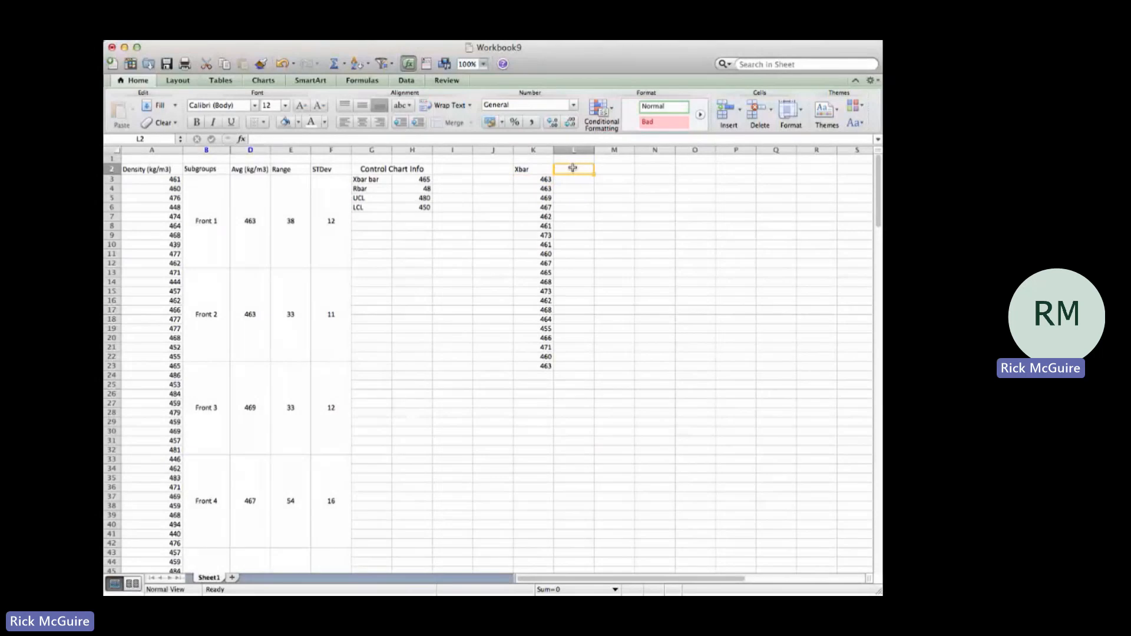
text(LCL)
key(Tab)
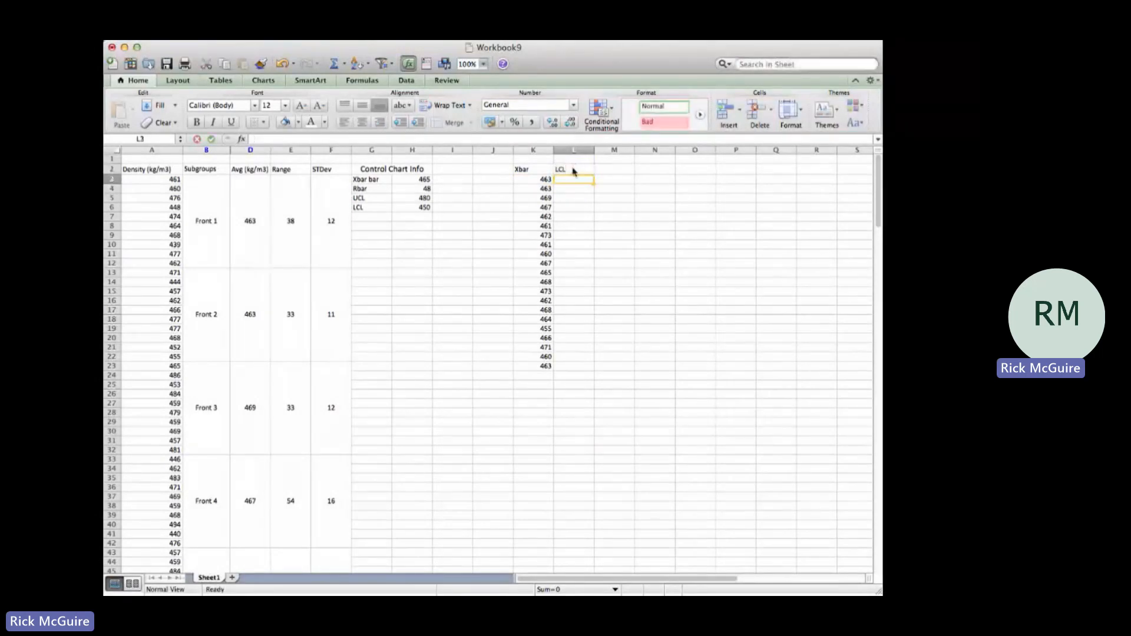
text(UCL)
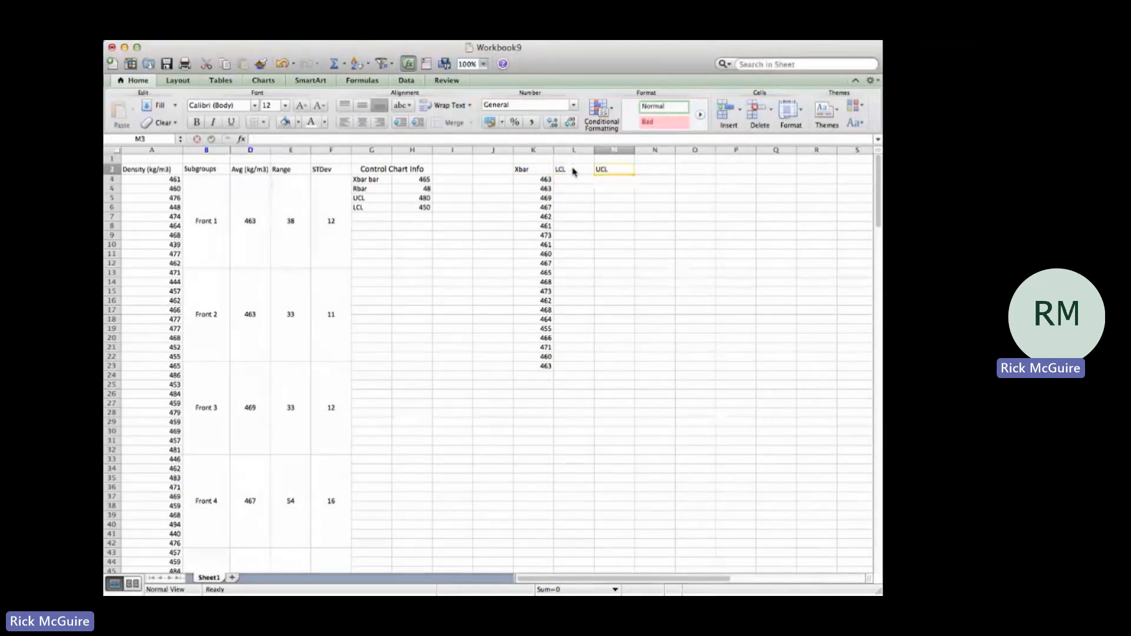
key(Tab)
text(Xbar bar)
key(Return)
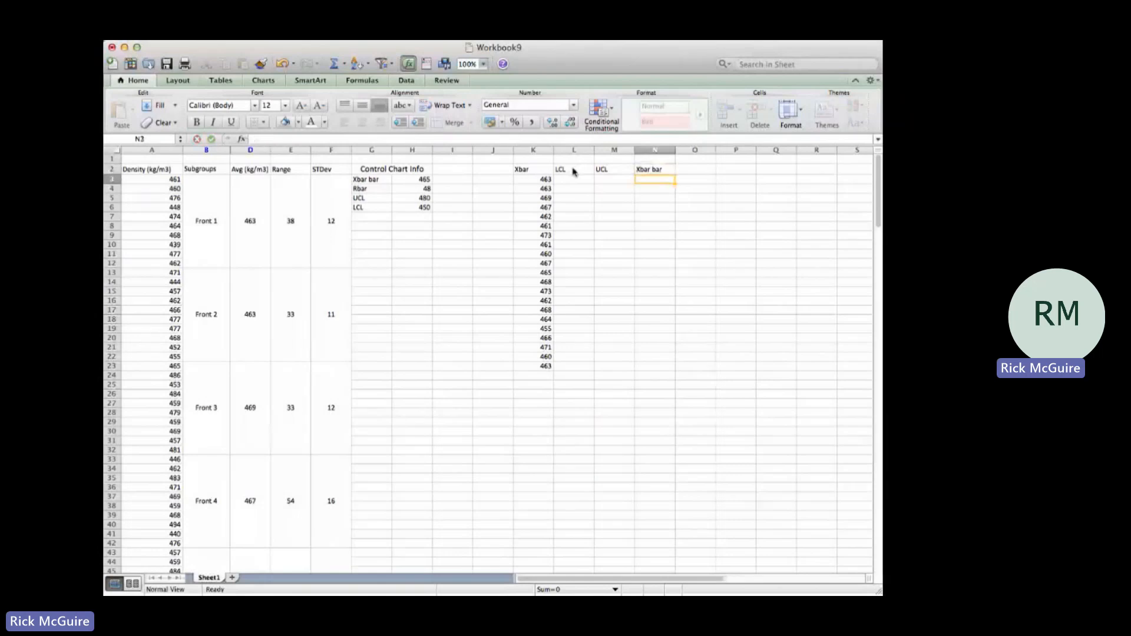
Step: Enter the absolute reference =$H$6 in L3 and fill it down the LCL column to L23
click(571, 180)
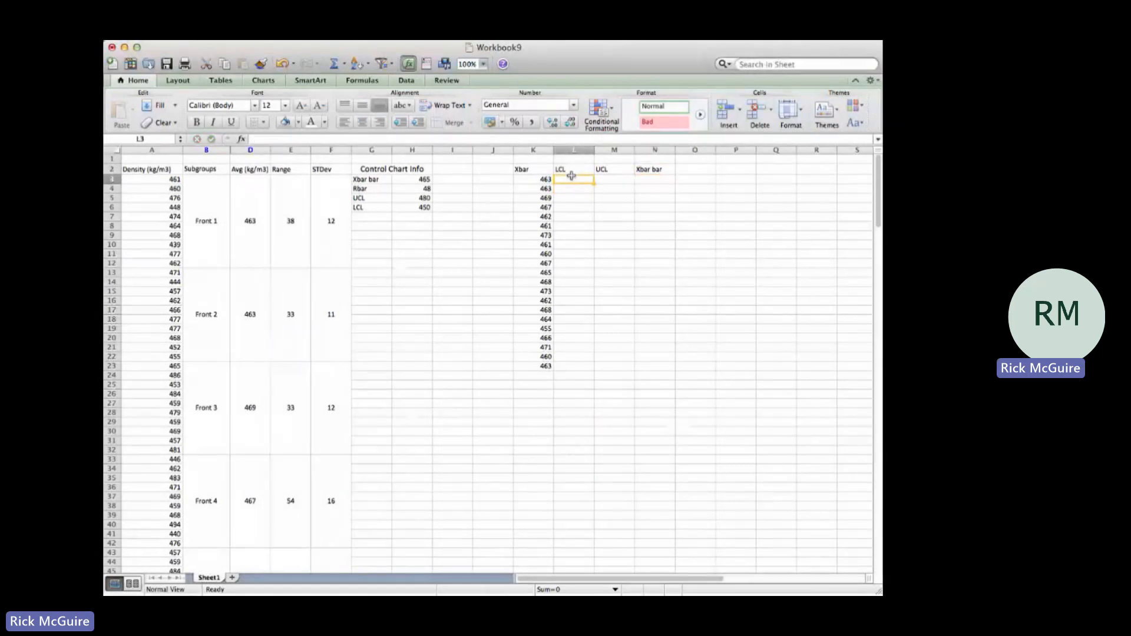
text(=)
click(414, 206)
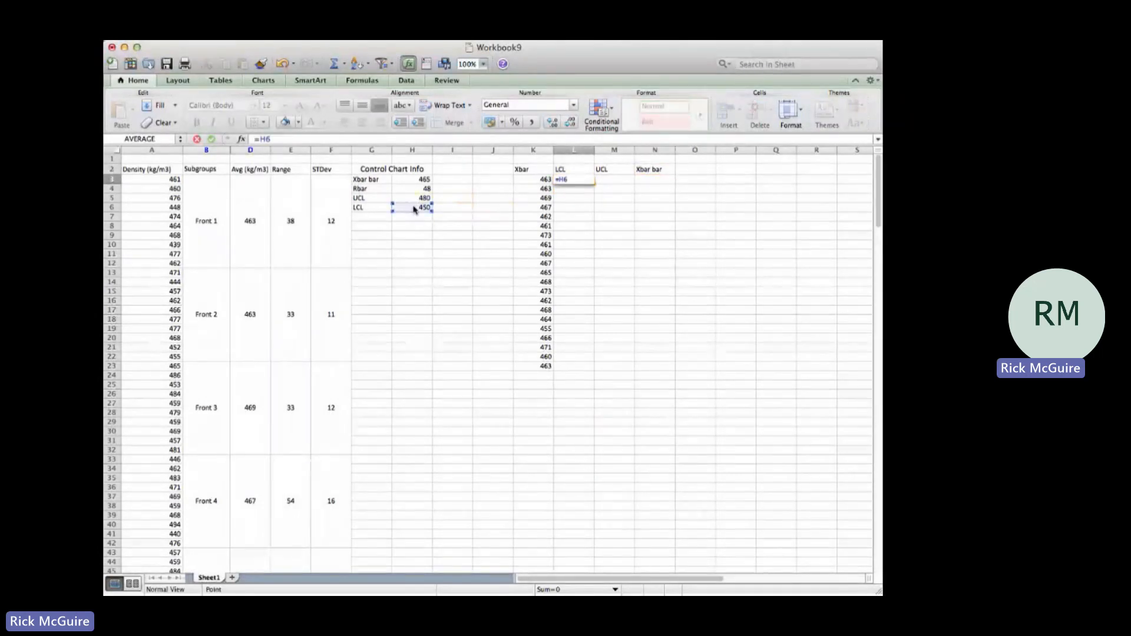
key(F4)
key(Return)
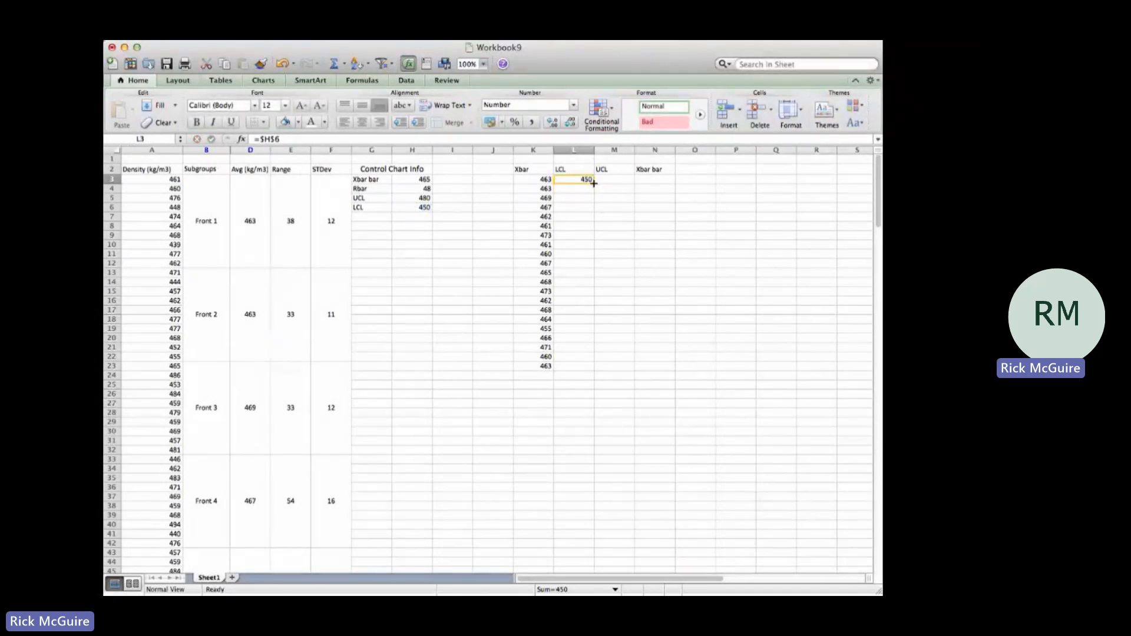
drag(595, 183, 596, 374)
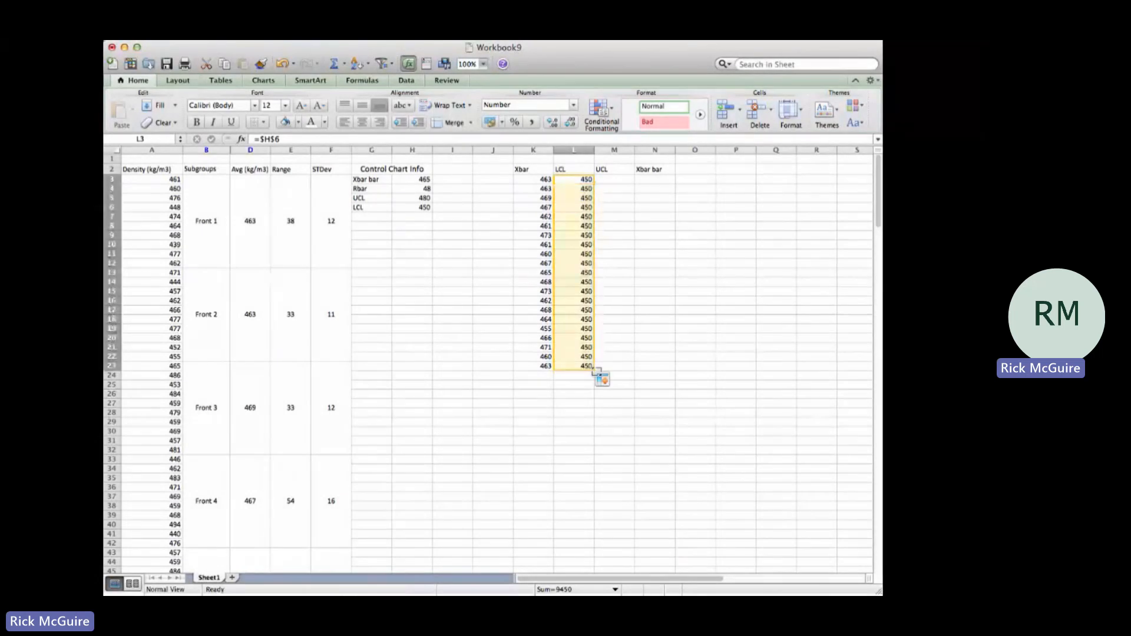
Step: Link the first UCL cell, M3, to the upper control limit with the absolute reference =$H$5
click(621, 180)
text(=)
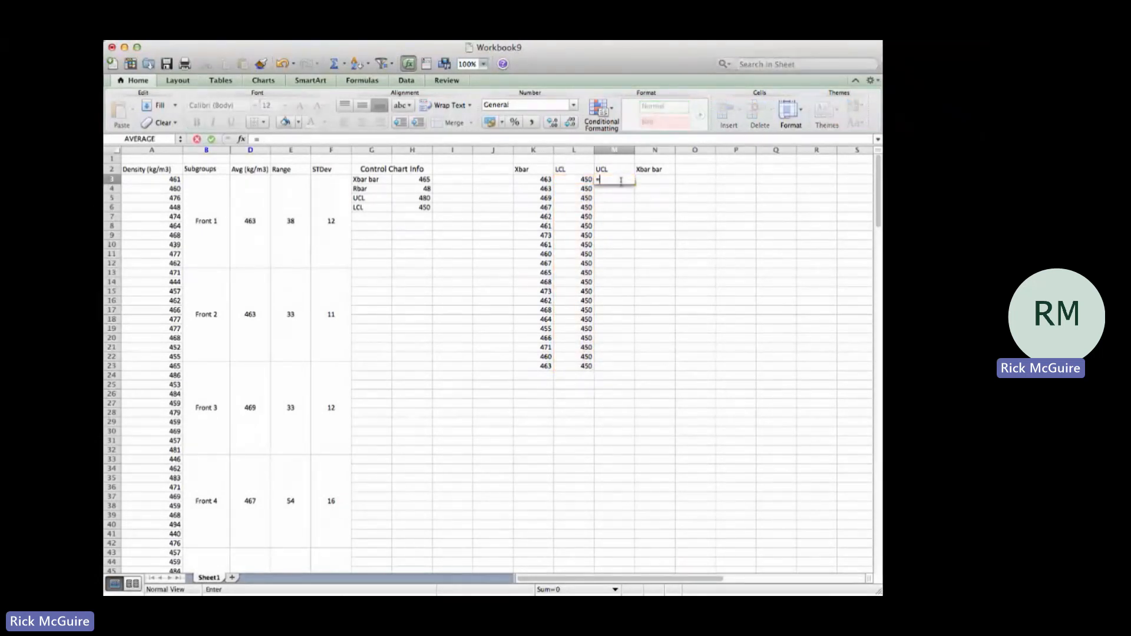
click(422, 199)
key(Return)
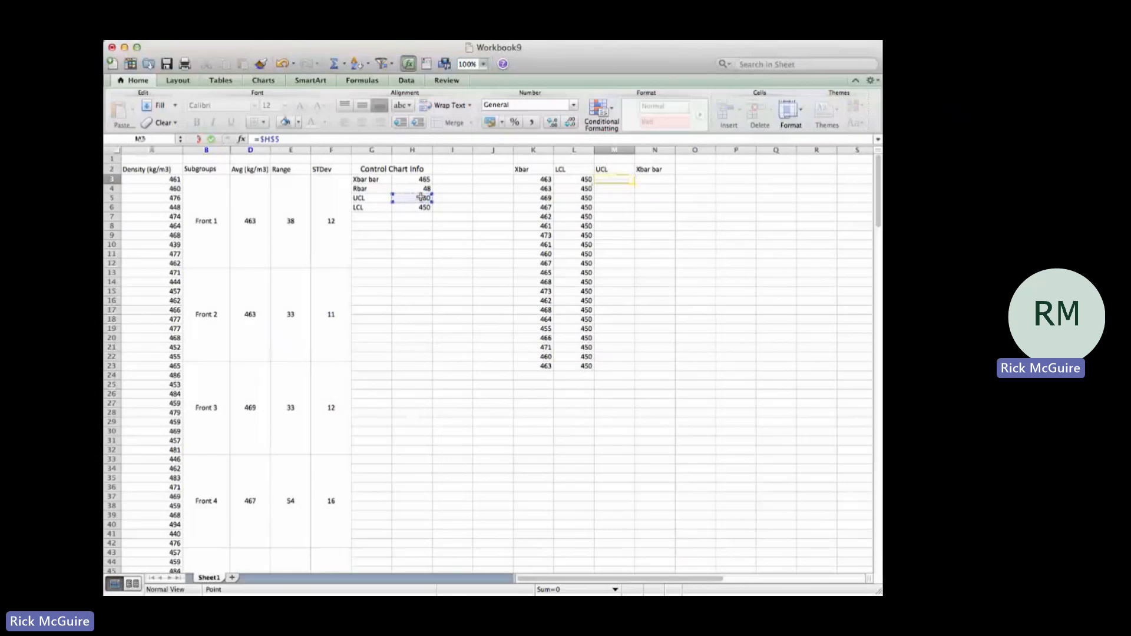
click(617, 181)
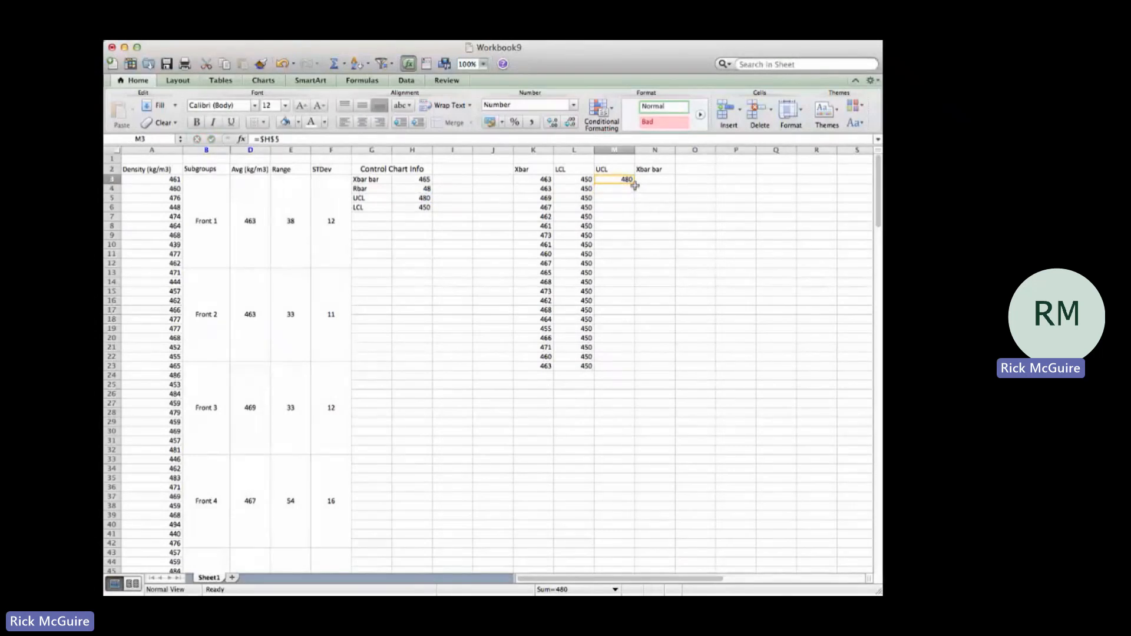
Step: Fill the UCL reference down to M23, and enter the absolute reference =$H$3 in N3, filled down the Xbar bar column to N23
drag(634, 184, 627, 368)
click(663, 179)
text(=)
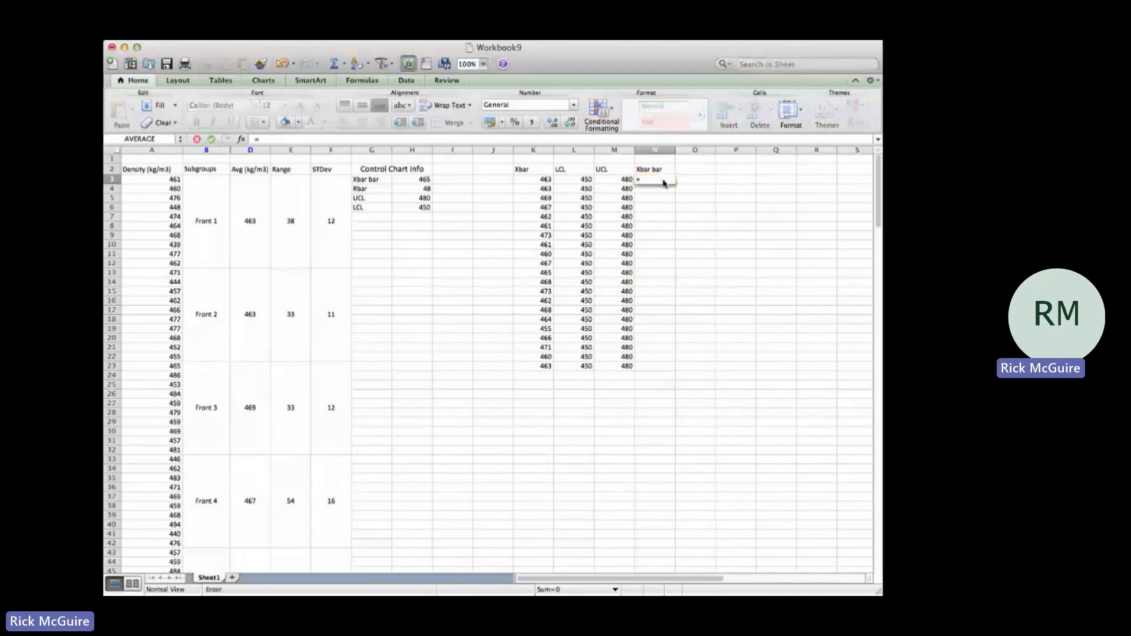
click(416, 173)
text(+)
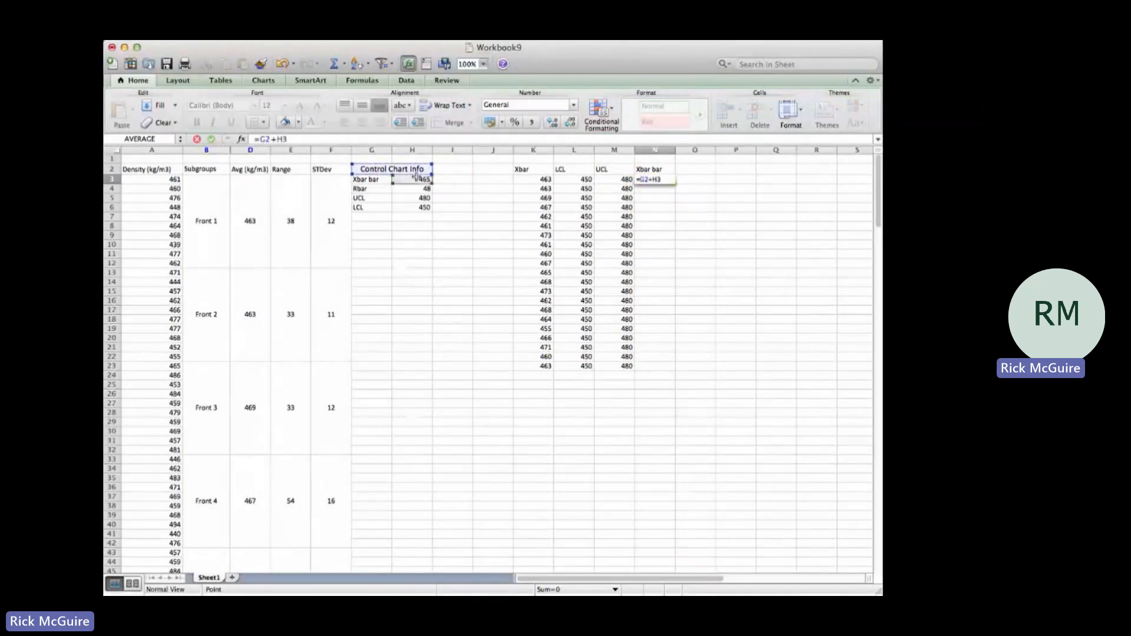
key(BackSpace)
key(BackSpace)
key(BackSpace)
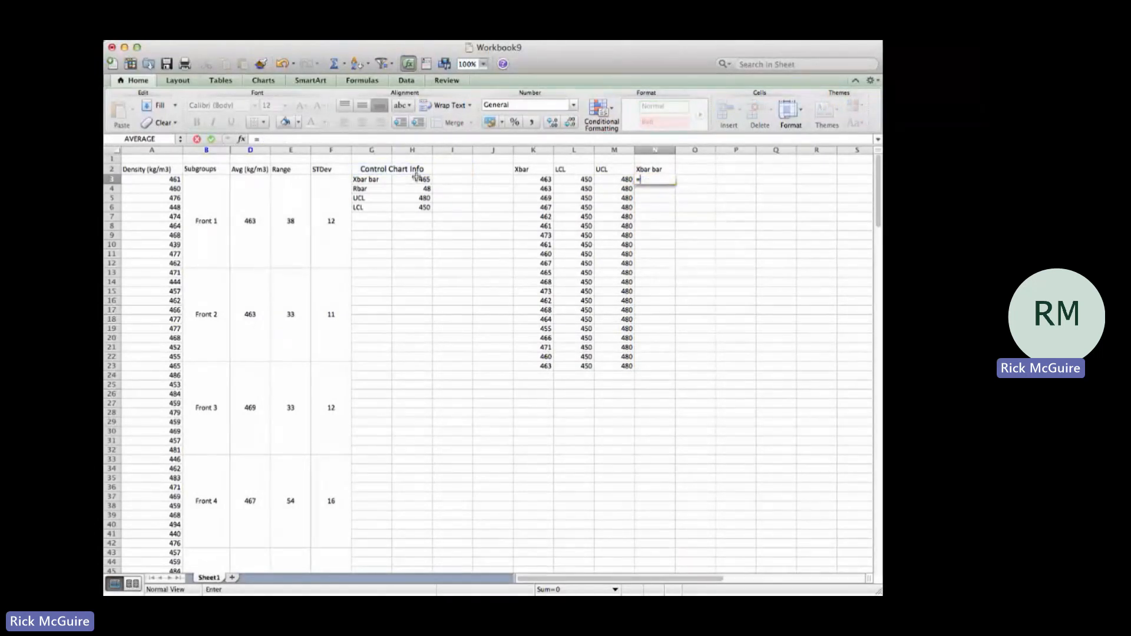
click(416, 178)
key(super+t)
key(Return)
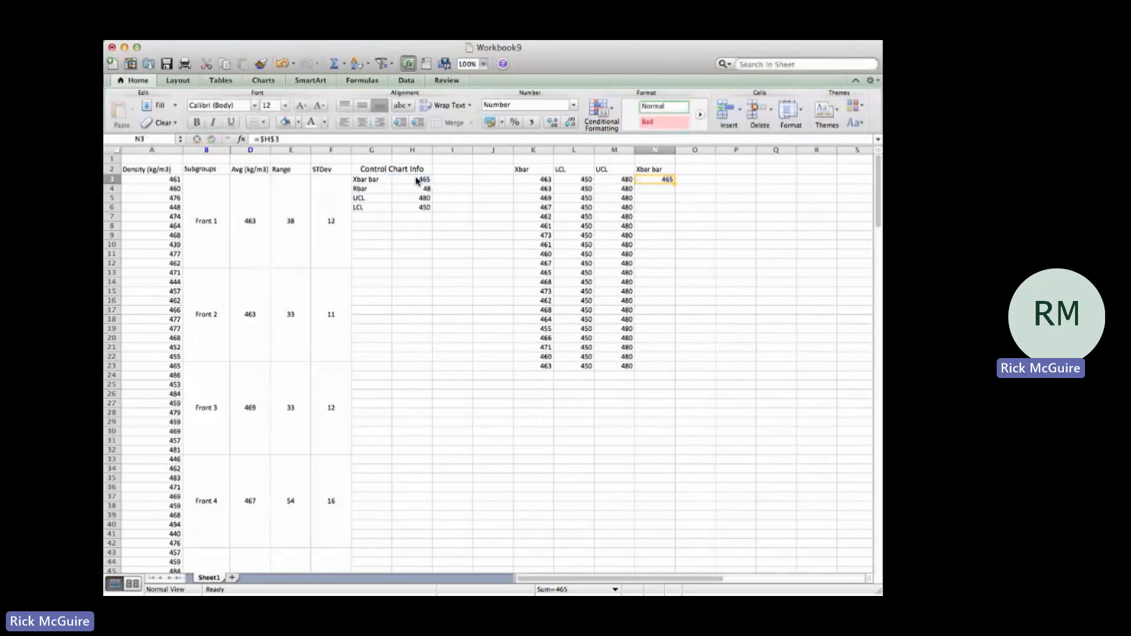
drag(677, 185, 671, 367)
Step: Insert a line chart from the Xbar, LCL, UCL and Xbar bar table in K2:N23
drag(523, 169, 648, 364)
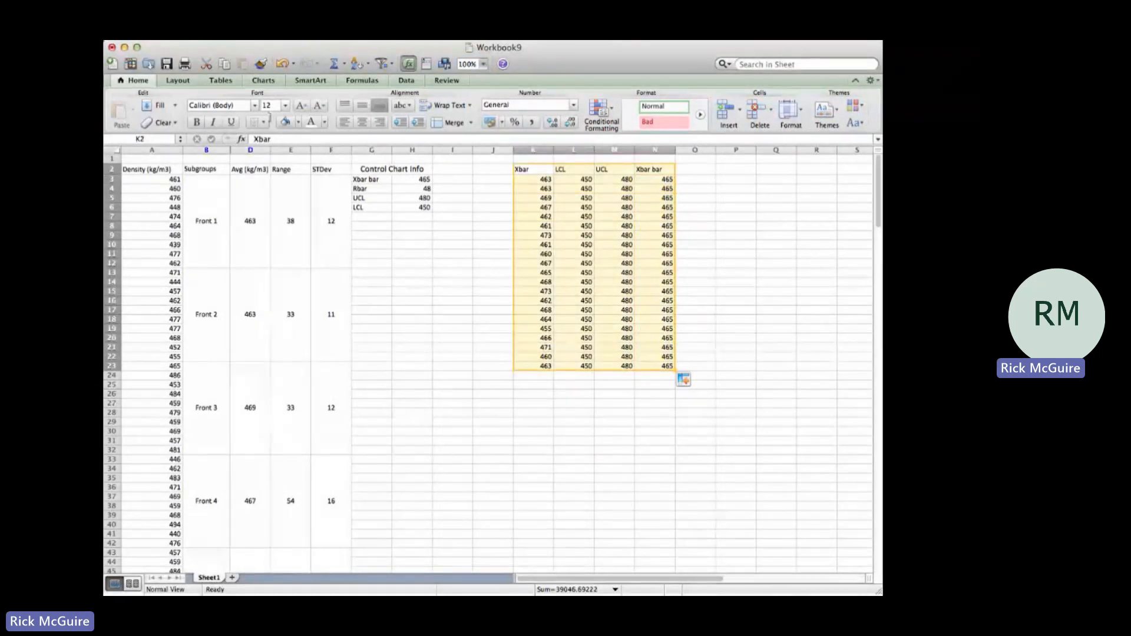
click(262, 82)
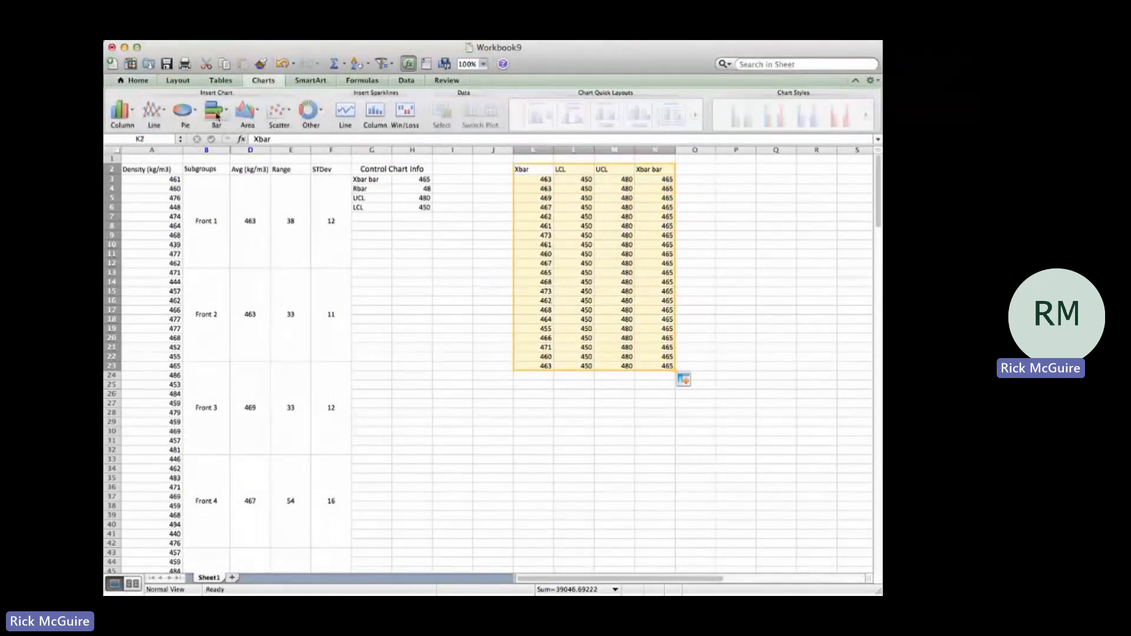
click(167, 114)
click(126, 177)
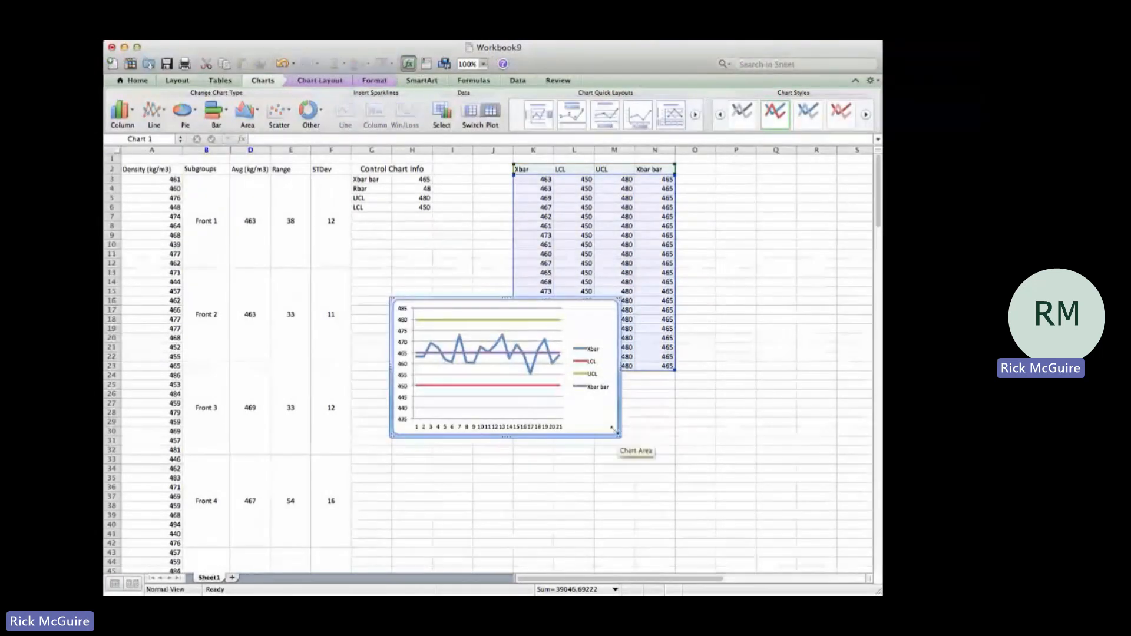
Step: Enlarge the line chart and move it beside the data table, starting at about column O near row 2
drag(620, 436, 754, 560)
drag(684, 299, 772, 276)
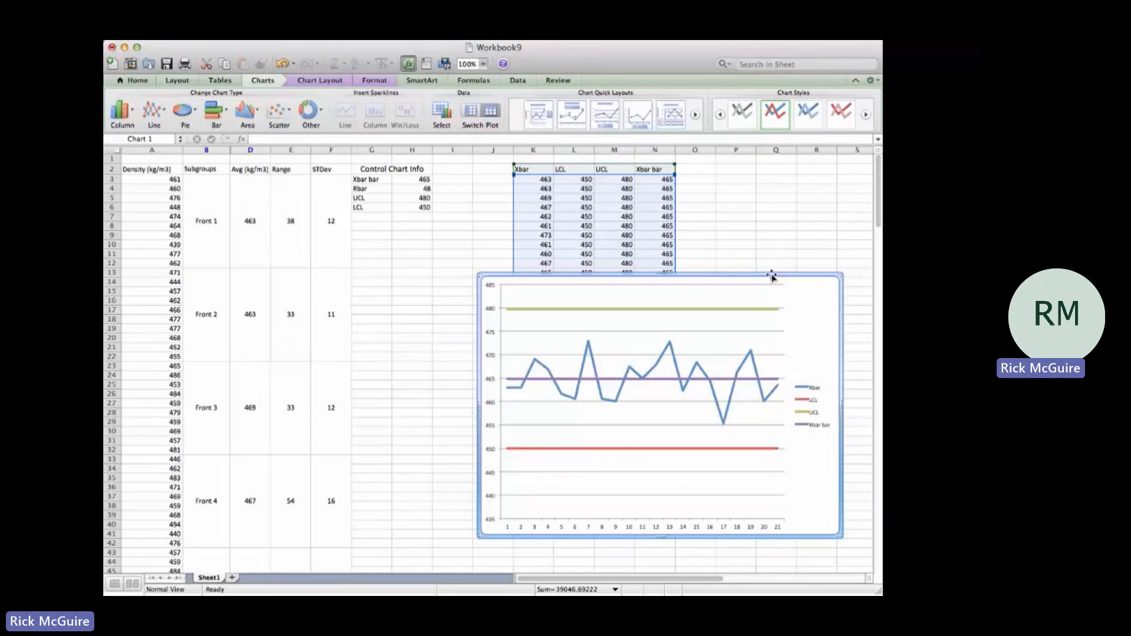
drag(727, 268, 836, 167)
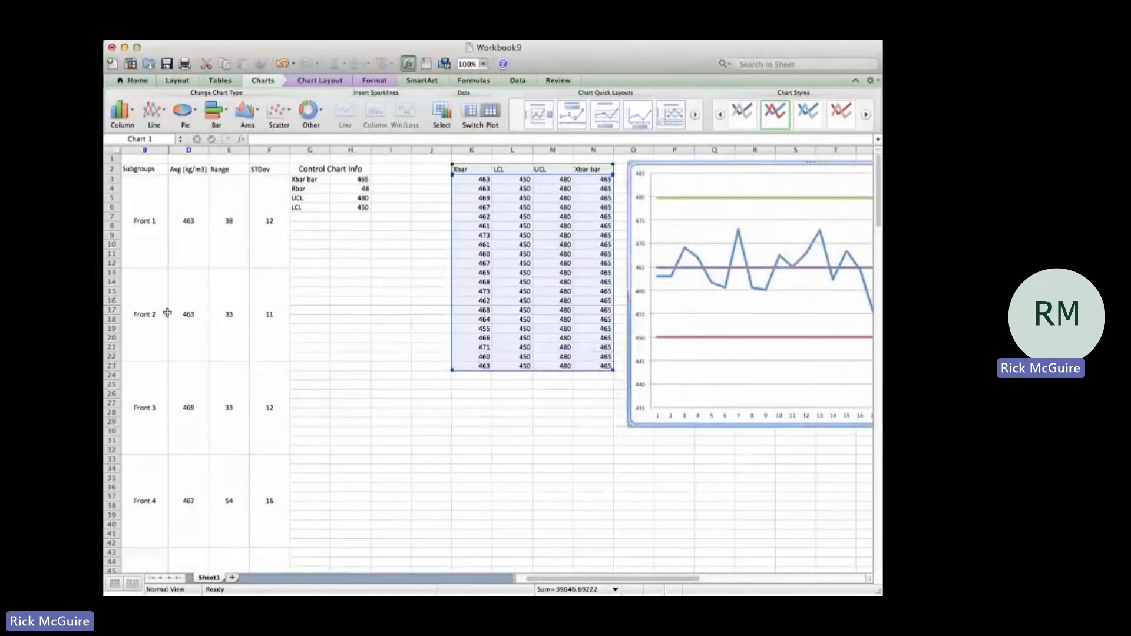
Step: Enter the label "Sigma X" in G8, below the control chart info
scroll(475, 389, left, 1)
click(370, 227)
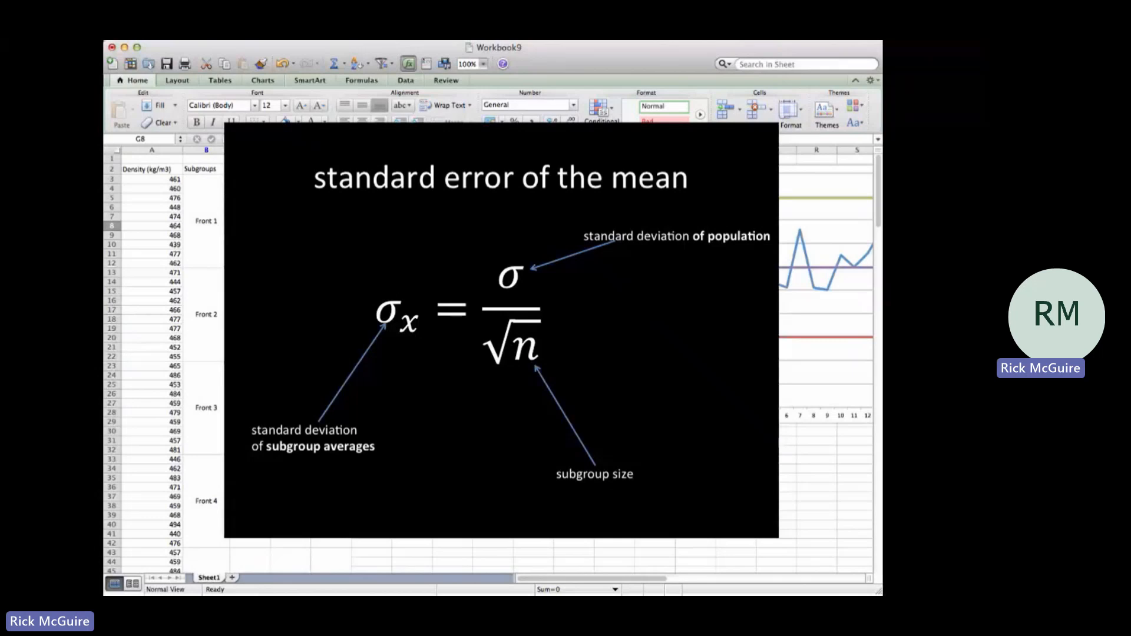
text(Sigma X)
key(Tab)
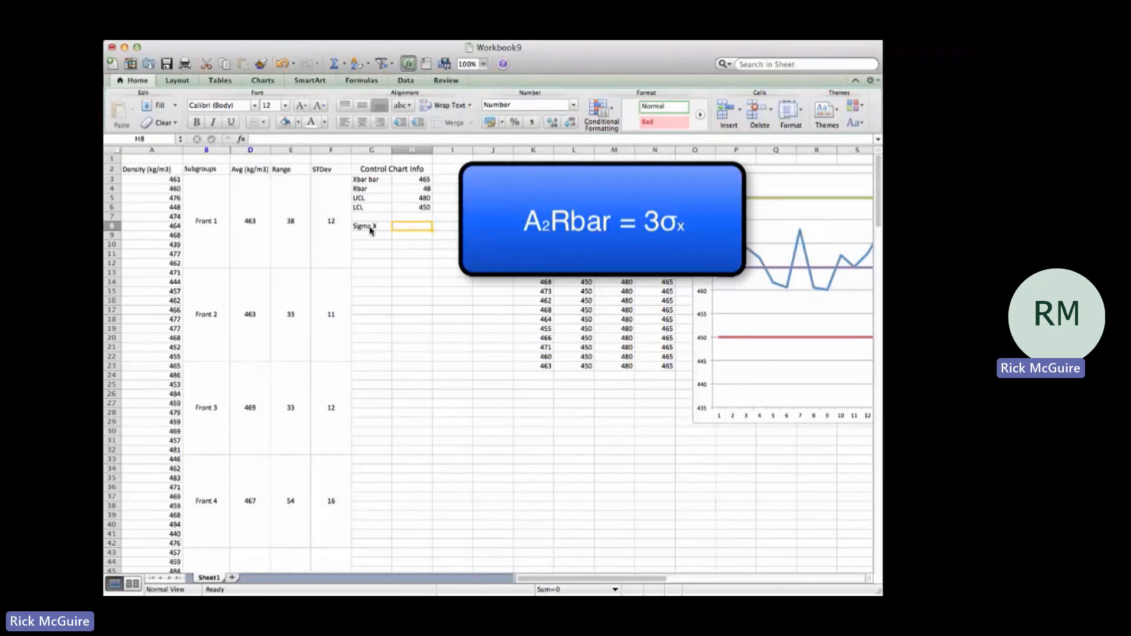
Step: Calculate Sigma X in H8 from Rbar with the formula =H4*0.308/3
text(=)
click(424, 190)
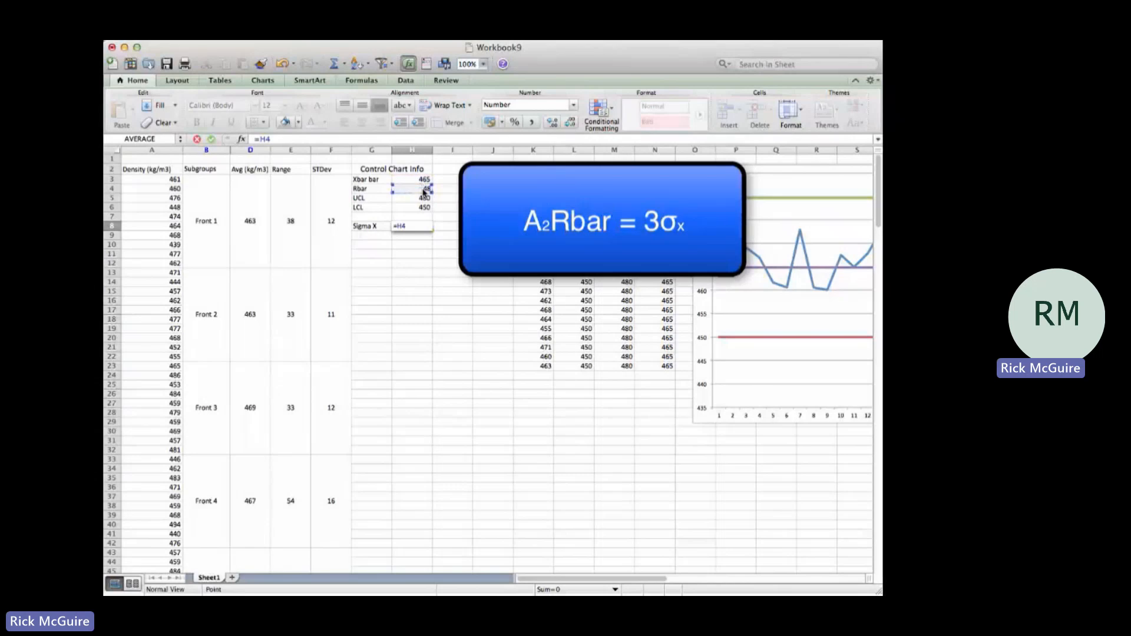
text(*.308/3)
key(Return)
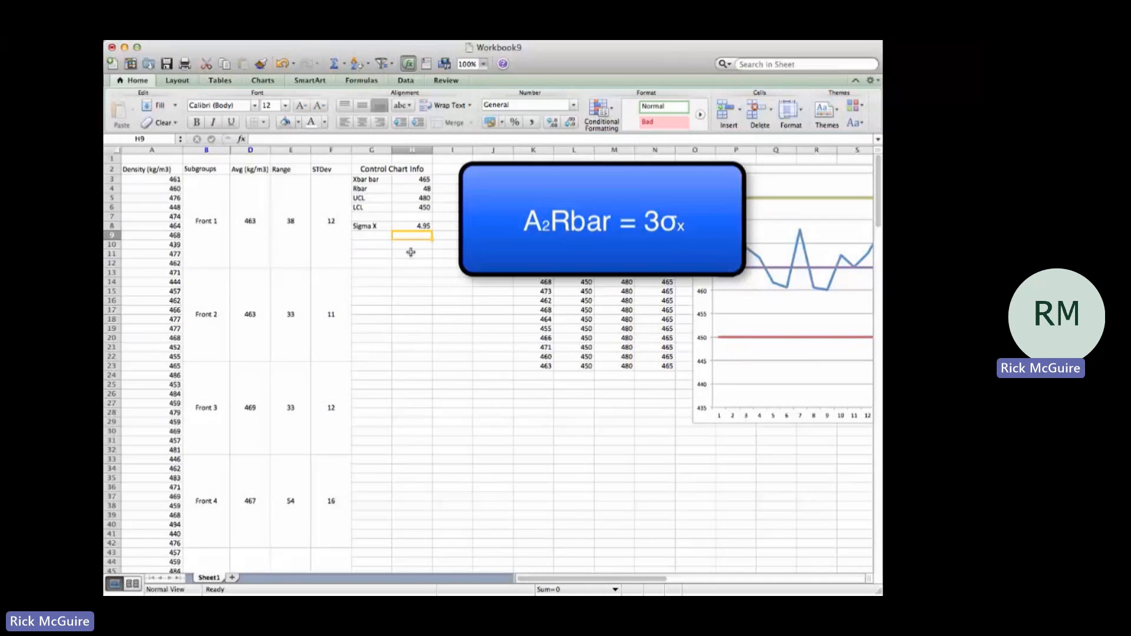
click(407, 226)
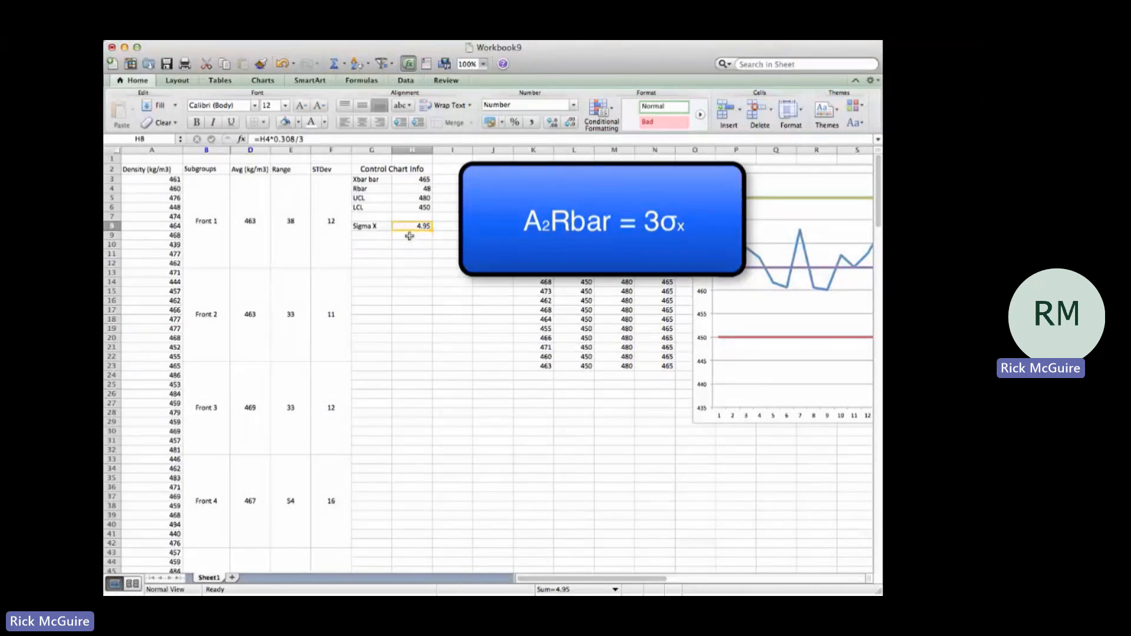
click(410, 236)
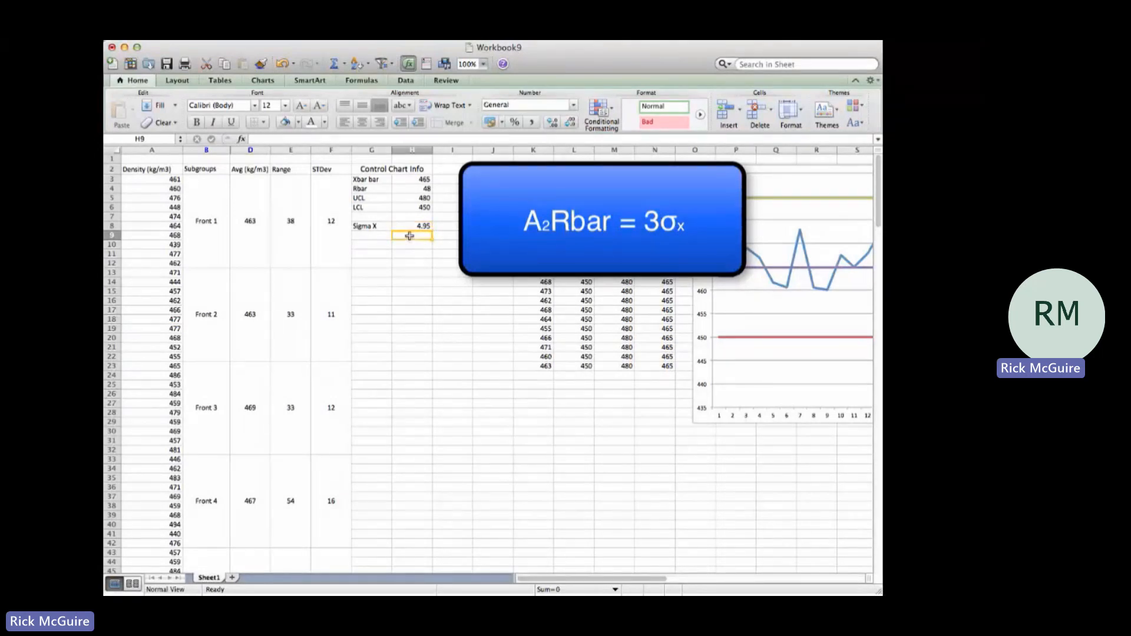
Step: Enter the label "StDev Population" in G9
click(367, 235)
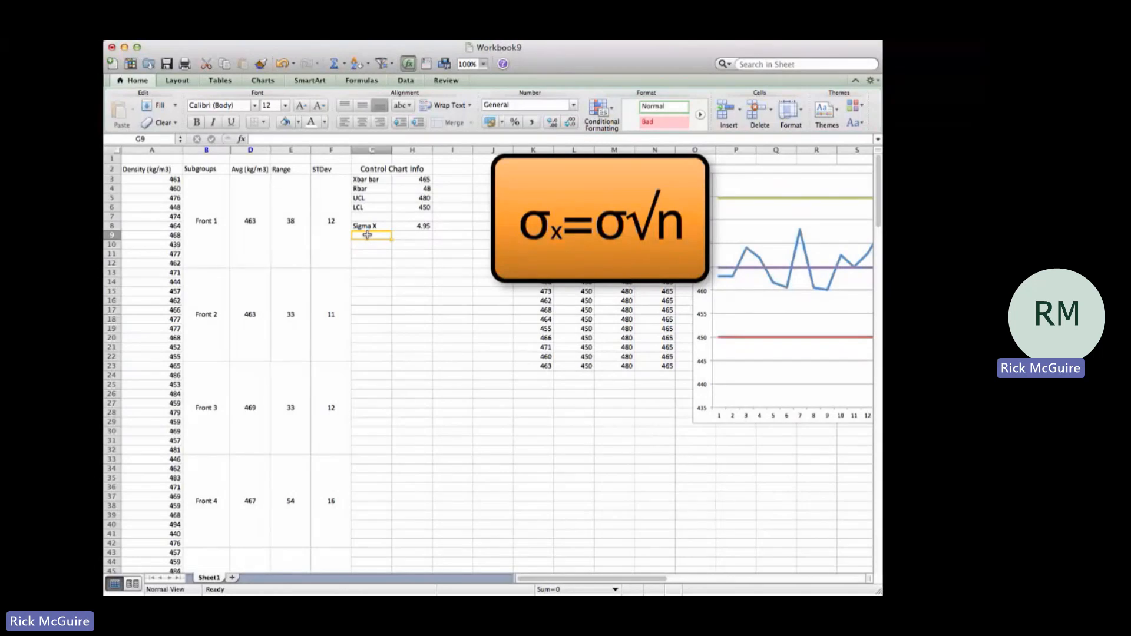
text(StDev Population)
key(Tab)
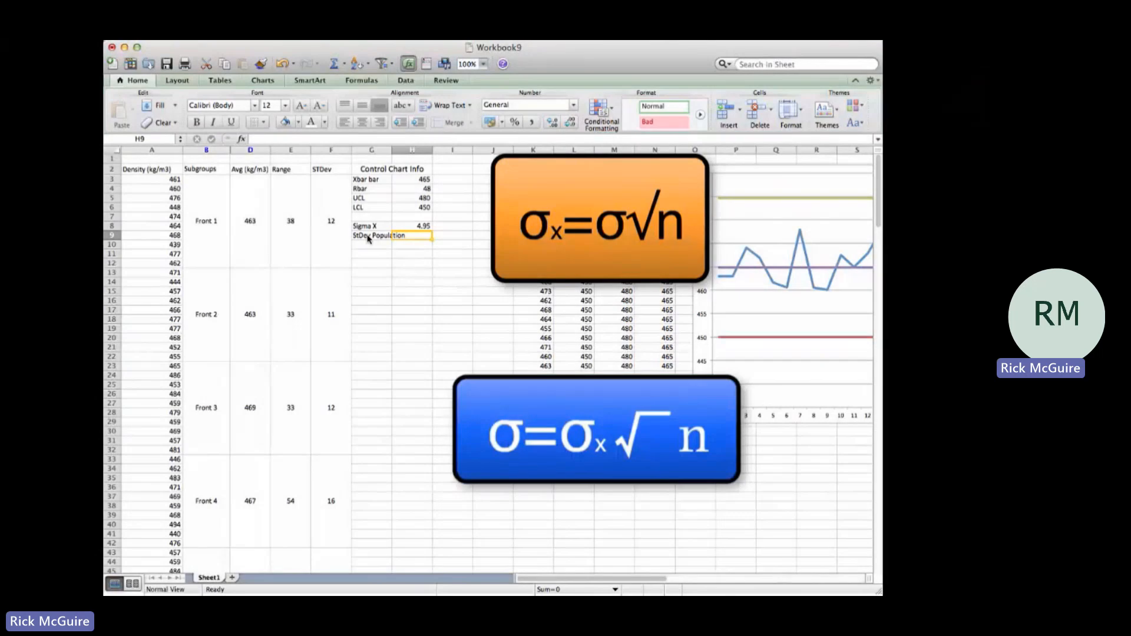
Step: Calculate the population standard deviation in H9 with the formula =H8*(10)^0.5
text(=)
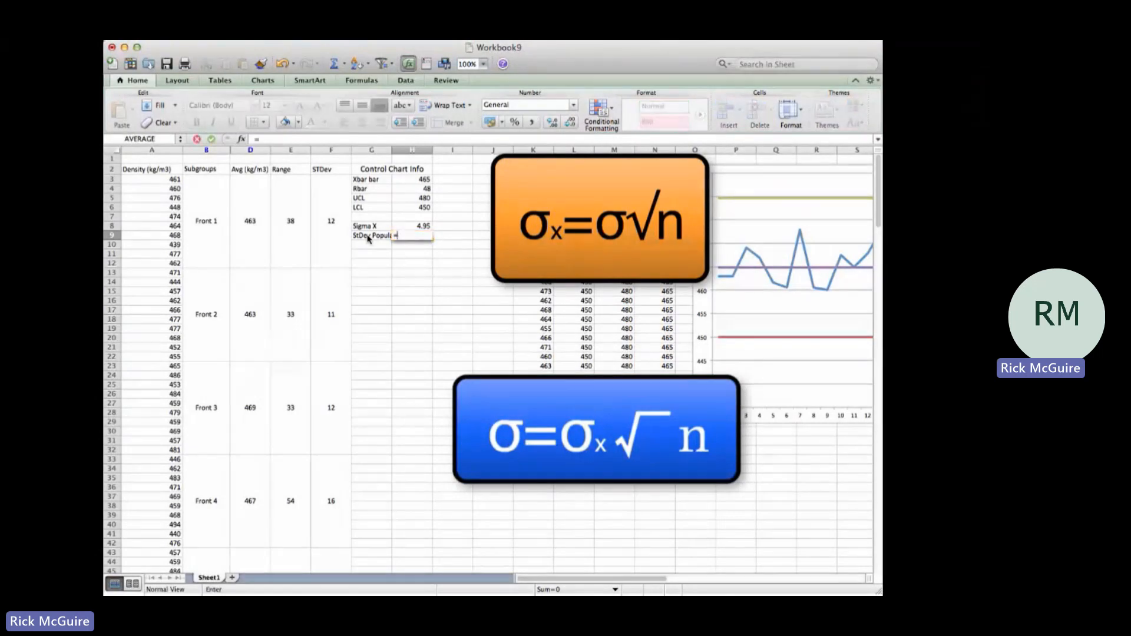
click(401, 227)
text(*()
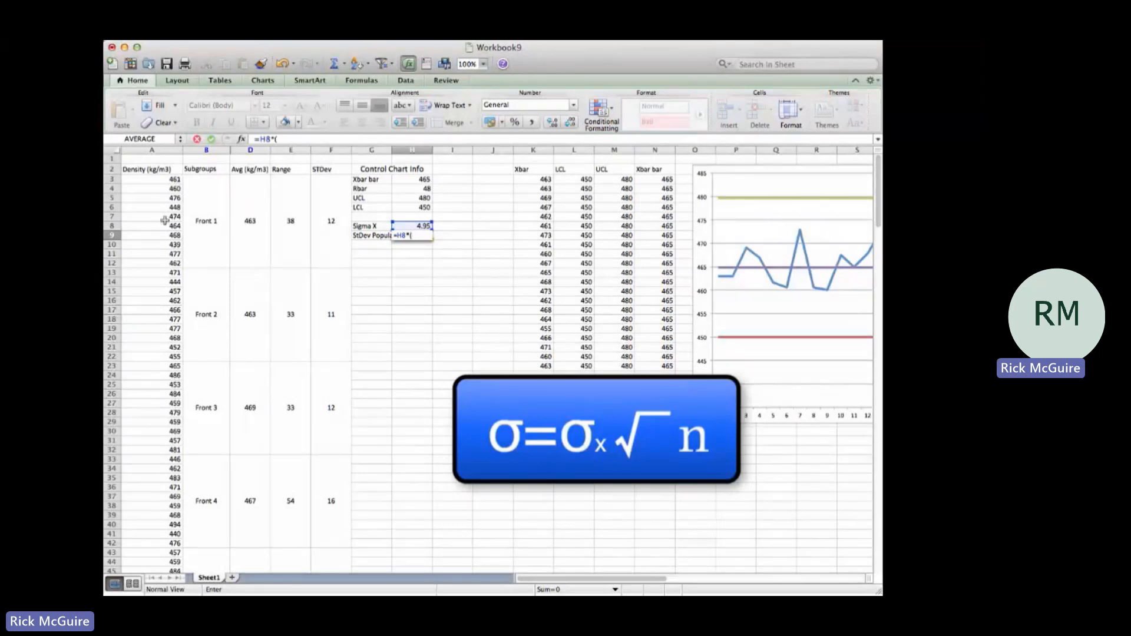
text(10)^.5)
key(Return)
Step: Reduce the population standard deviation in H9 to two decimal places
key(Up)
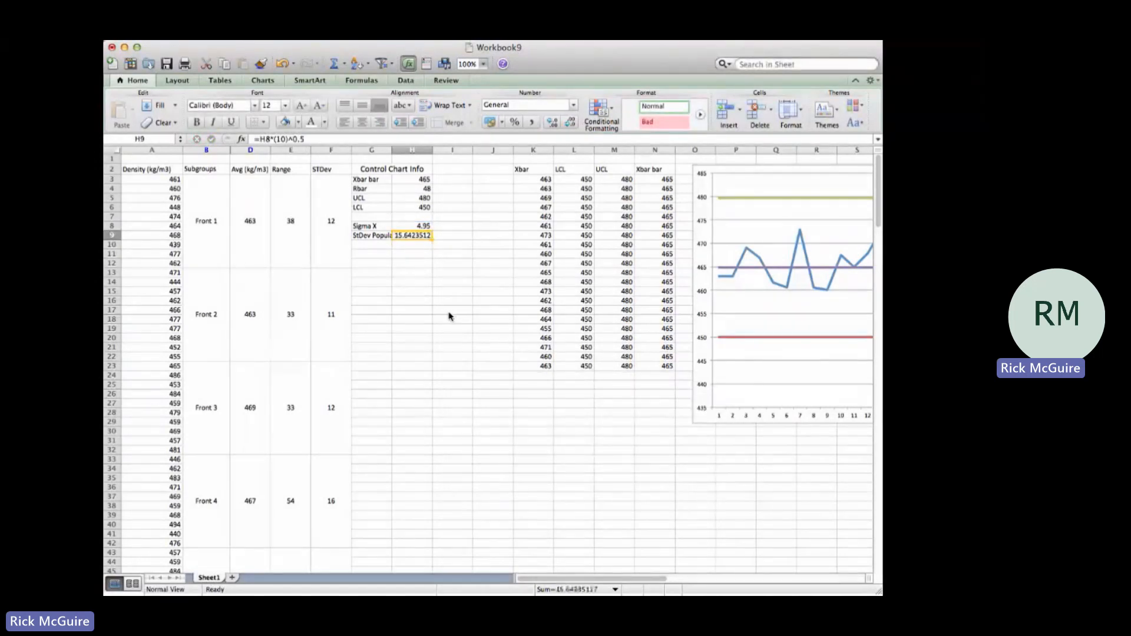
click(569, 123)
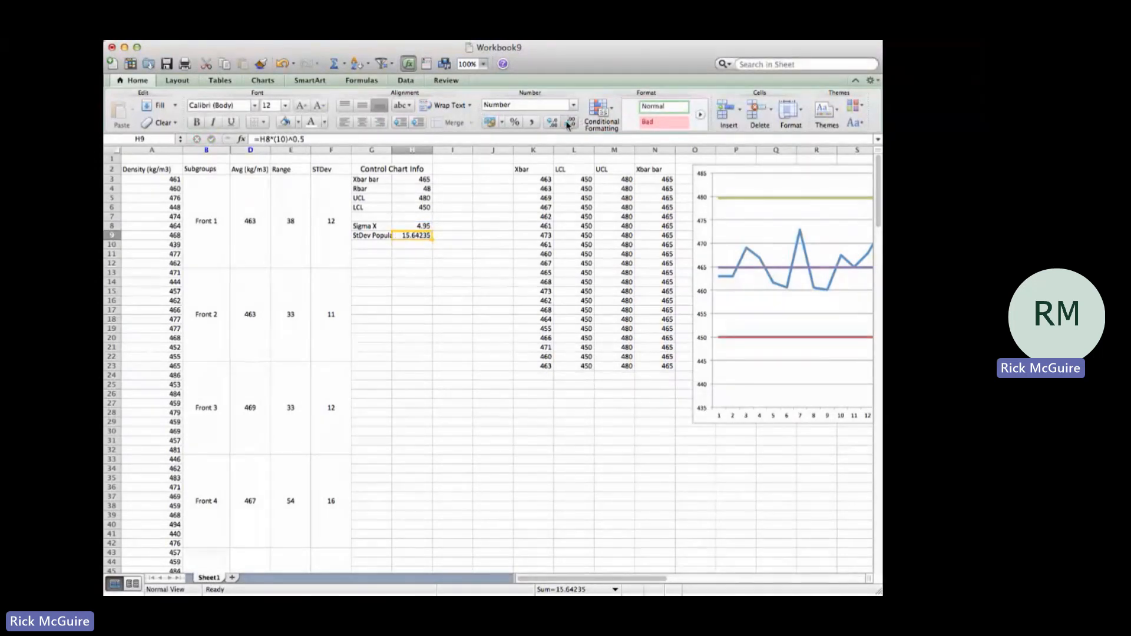
click(569, 122)
click(570, 123)
click(569, 122)
click(570, 122)
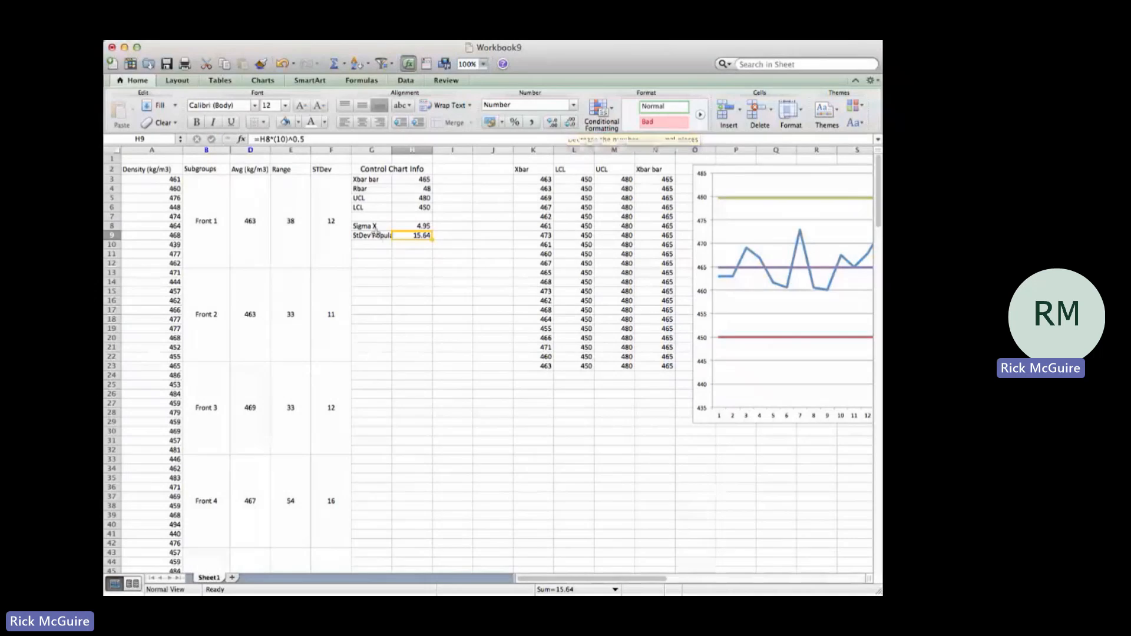
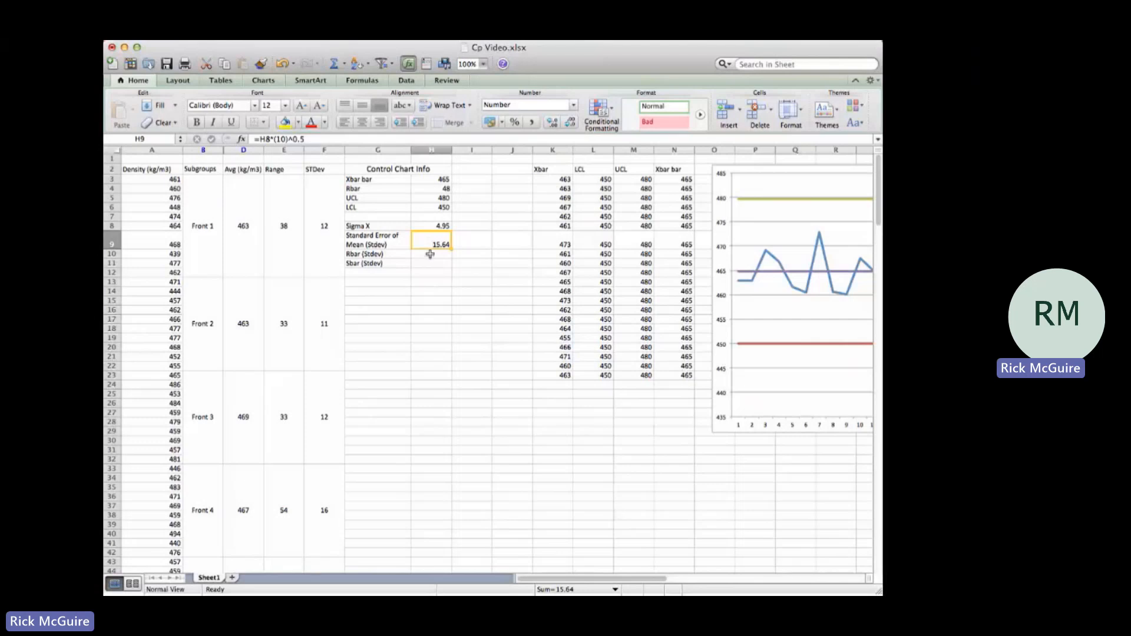
Step: Calculate the Rbar-based standard deviation in H10 with the formula =H4/3.078
click(429, 254)
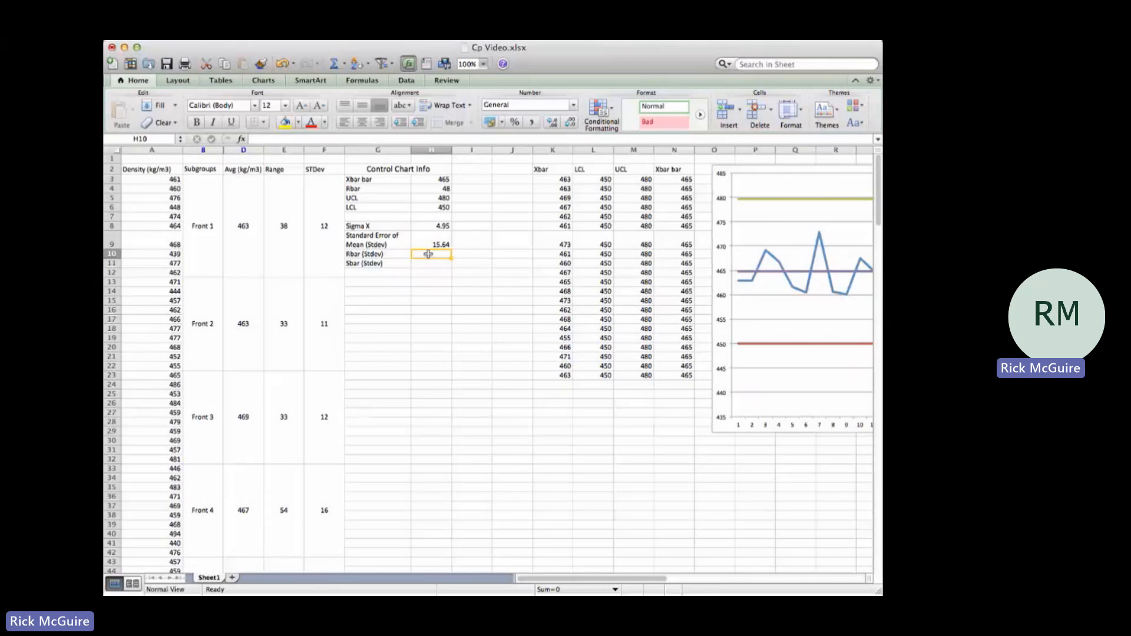
click(423, 241)
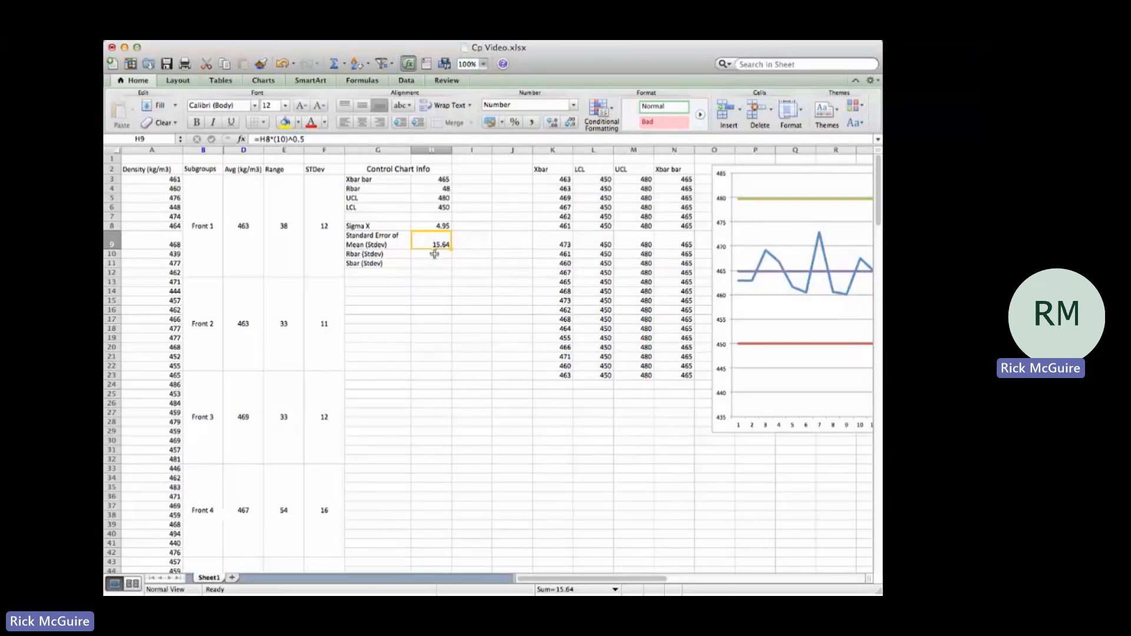
click(434, 254)
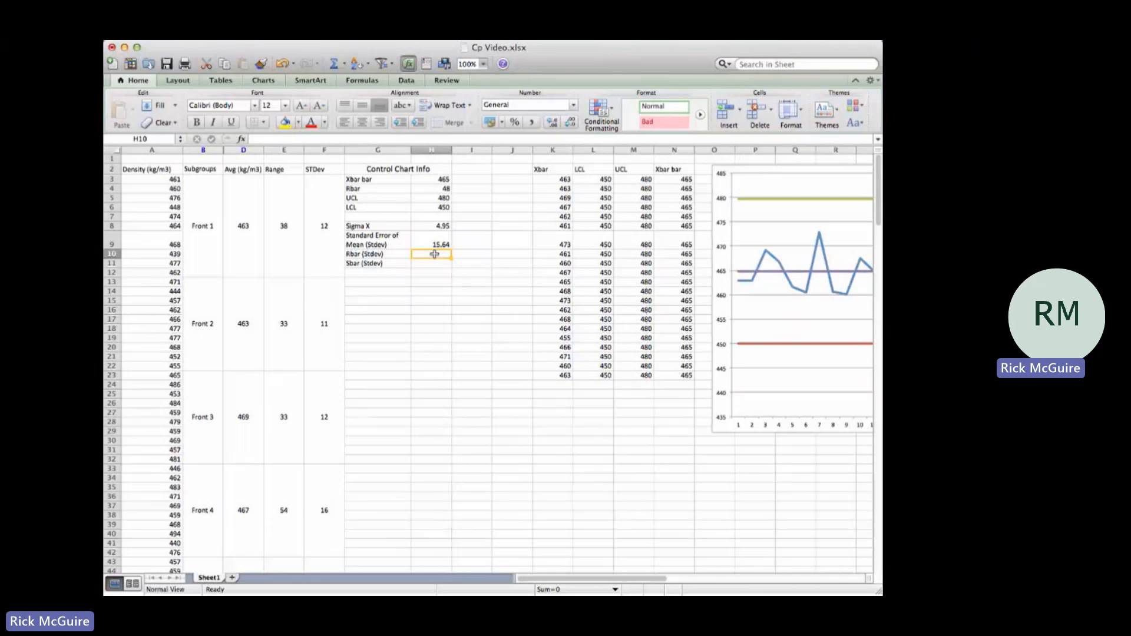
text(=)
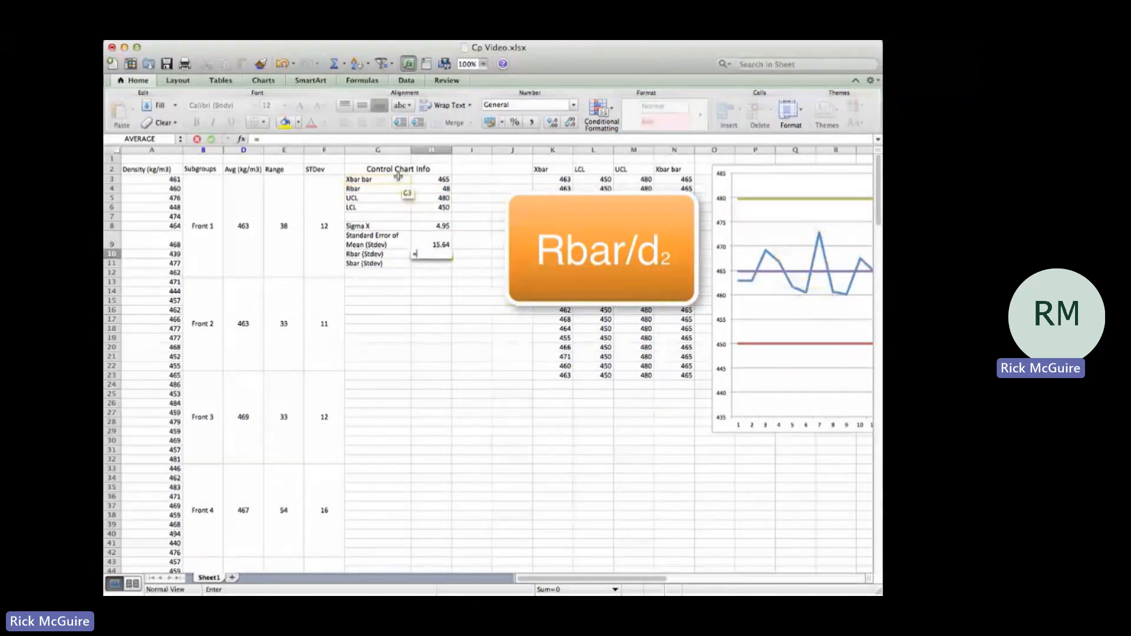
click(433, 188)
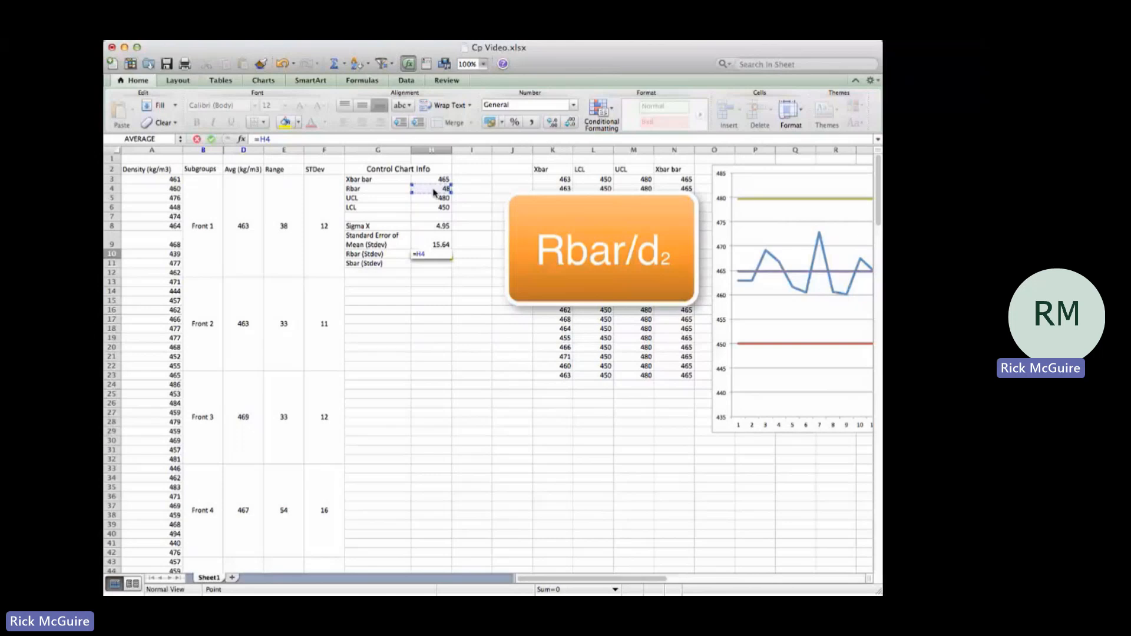
text(/3.078)
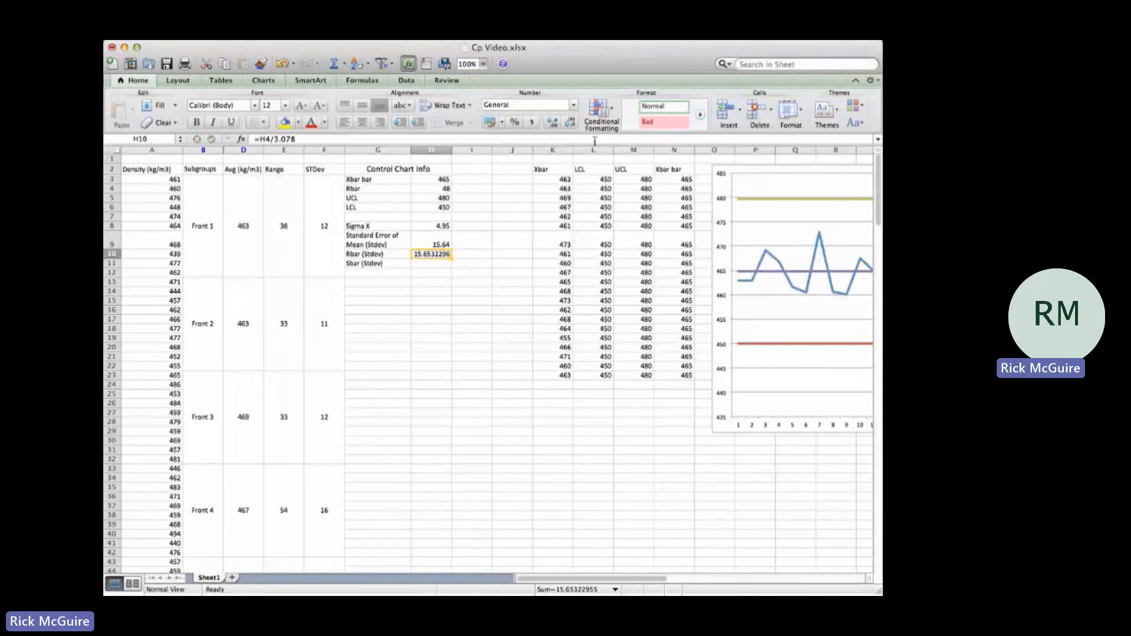
Step: Reduce the Rbar standard deviation in H10 to two decimal places
click(570, 123)
click(569, 122)
click(570, 122)
click(570, 123)
click(570, 122)
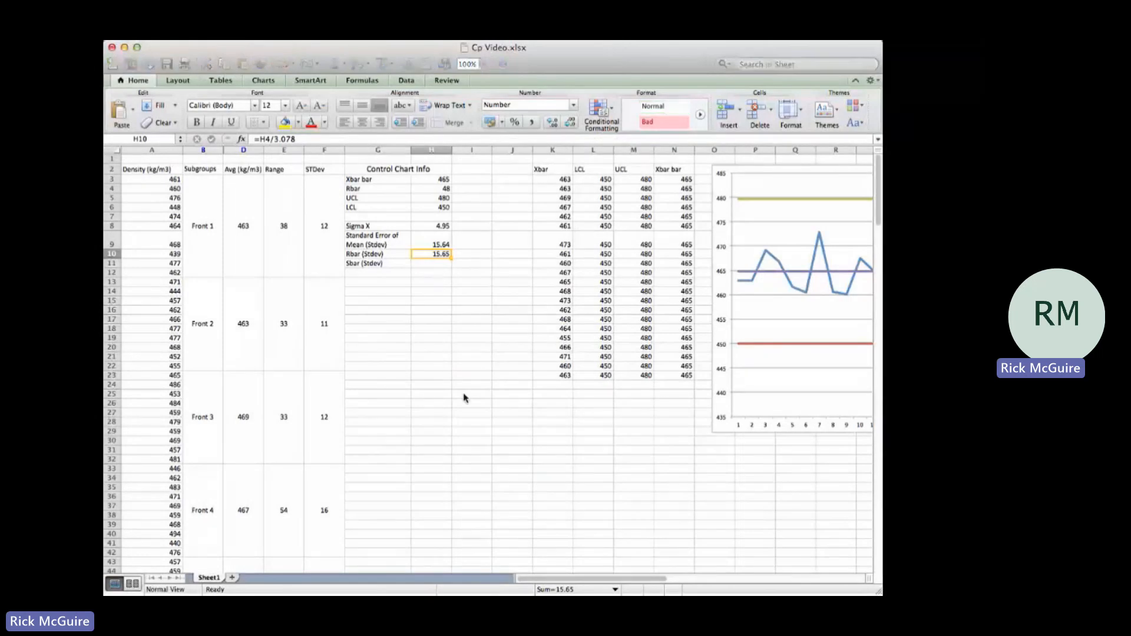
click(465, 395)
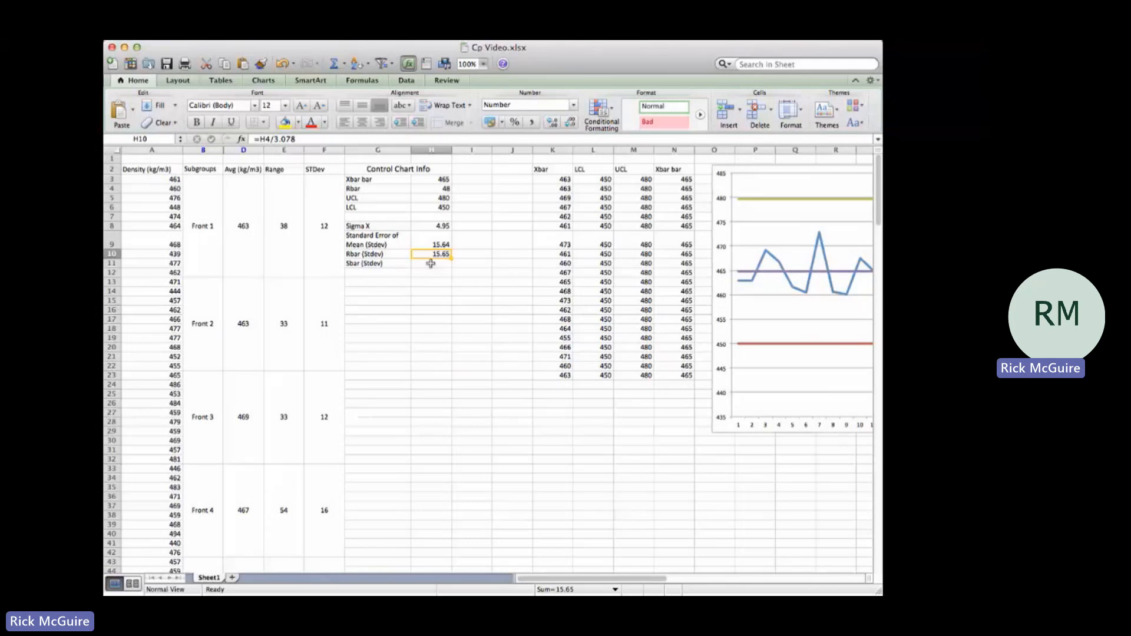
Step: Enter the label "Sbar" in G7, in the empty row below LCL
click(431, 264)
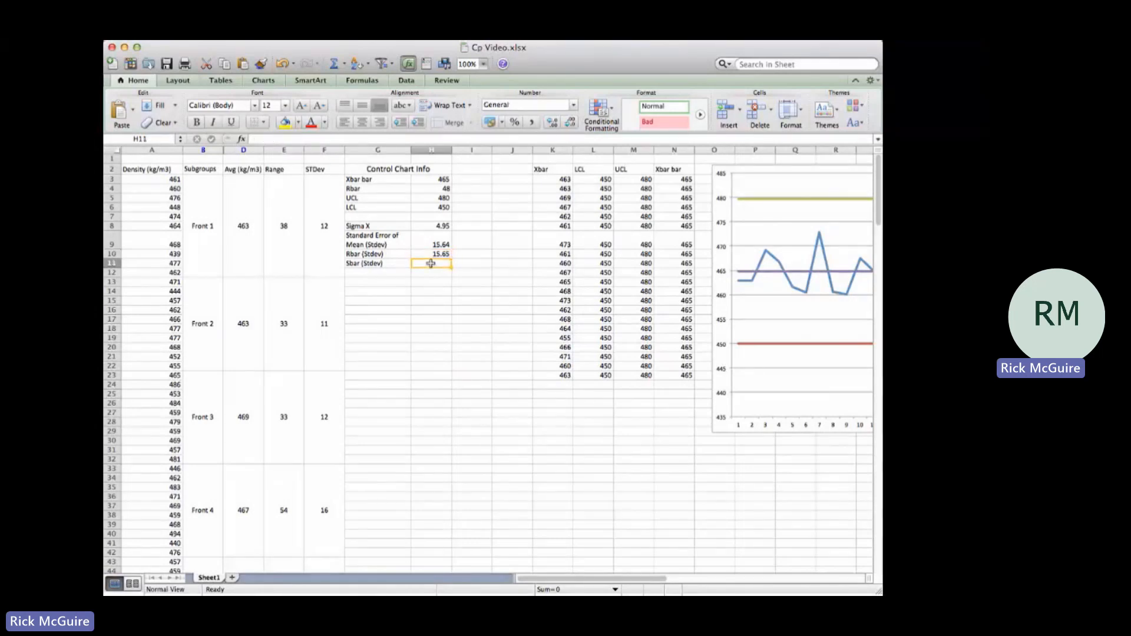
click(372, 216)
text(S)
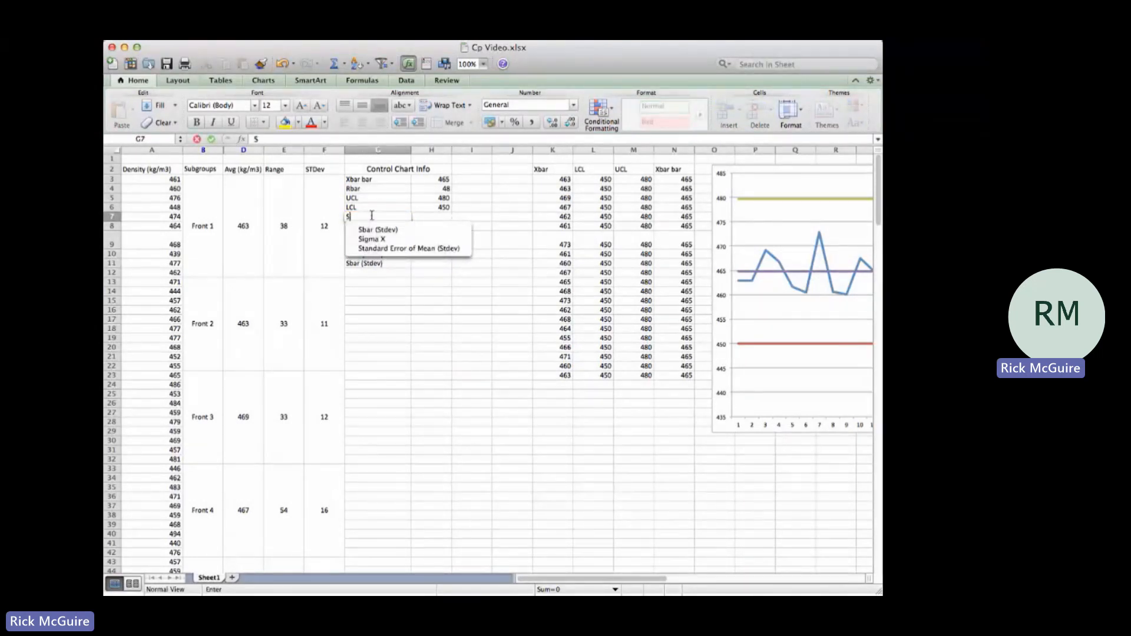
text(bar)
key(Return)
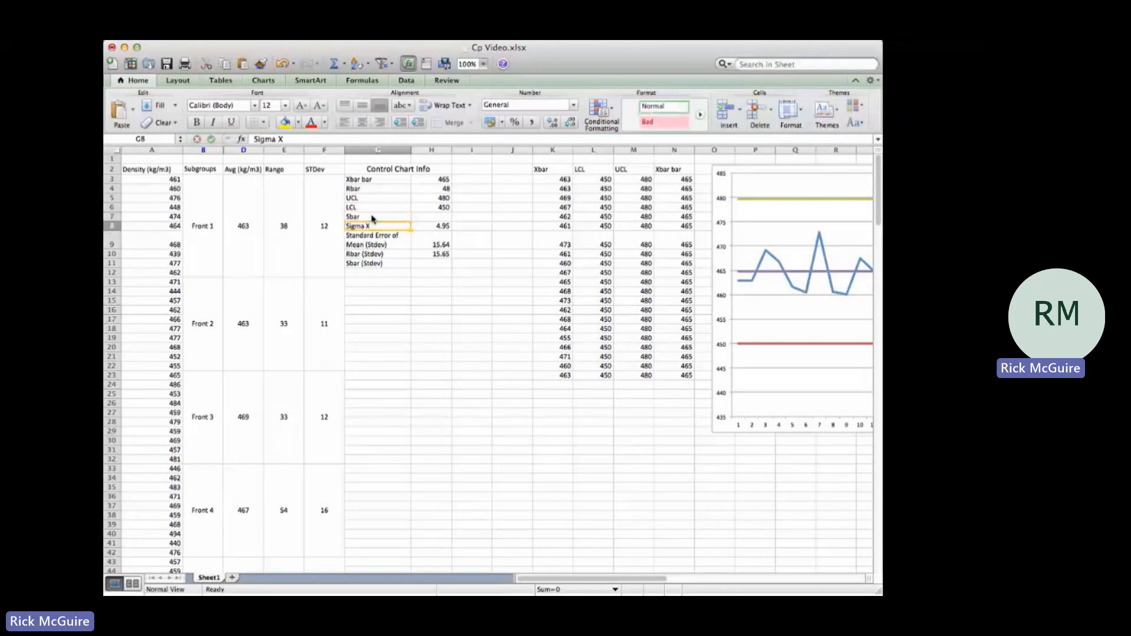
Step: Calculate Sbar in H7 with =AVERAGE(F3:F212) and display it with two decimal places
click(440, 217)
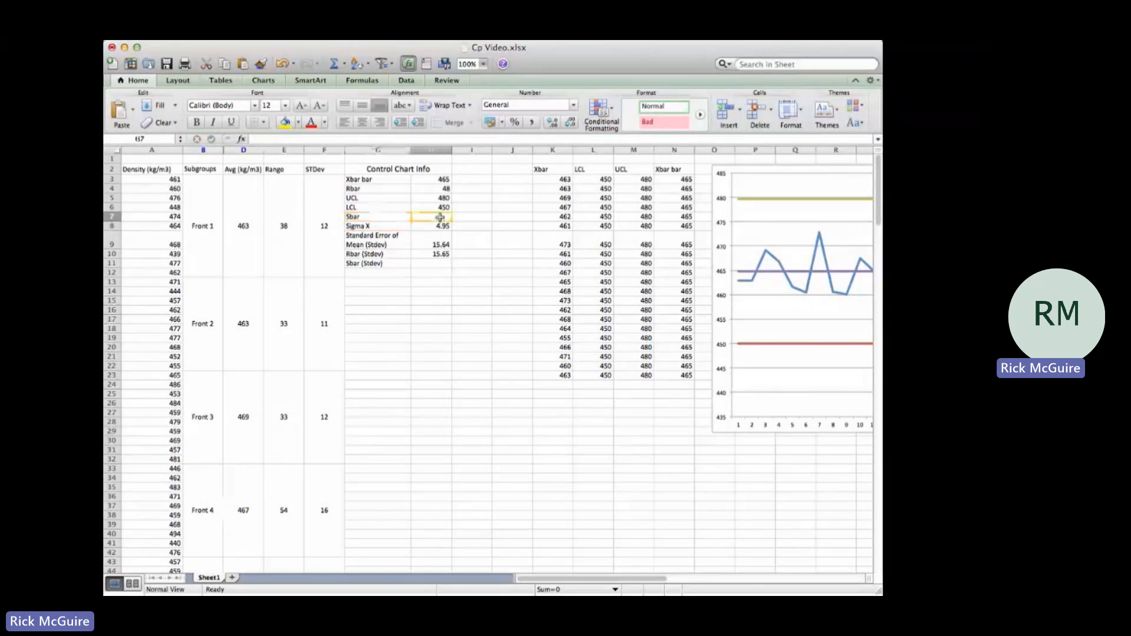
text(=average()
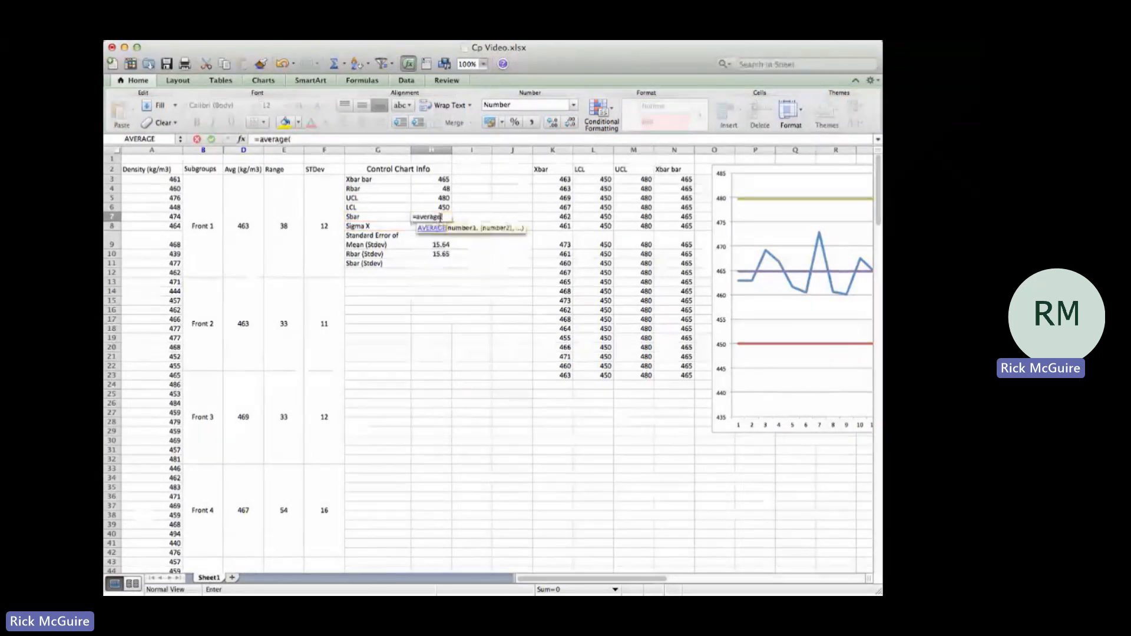
drag(324, 179, 324, 566)
drag(332, 218, 332, 218)
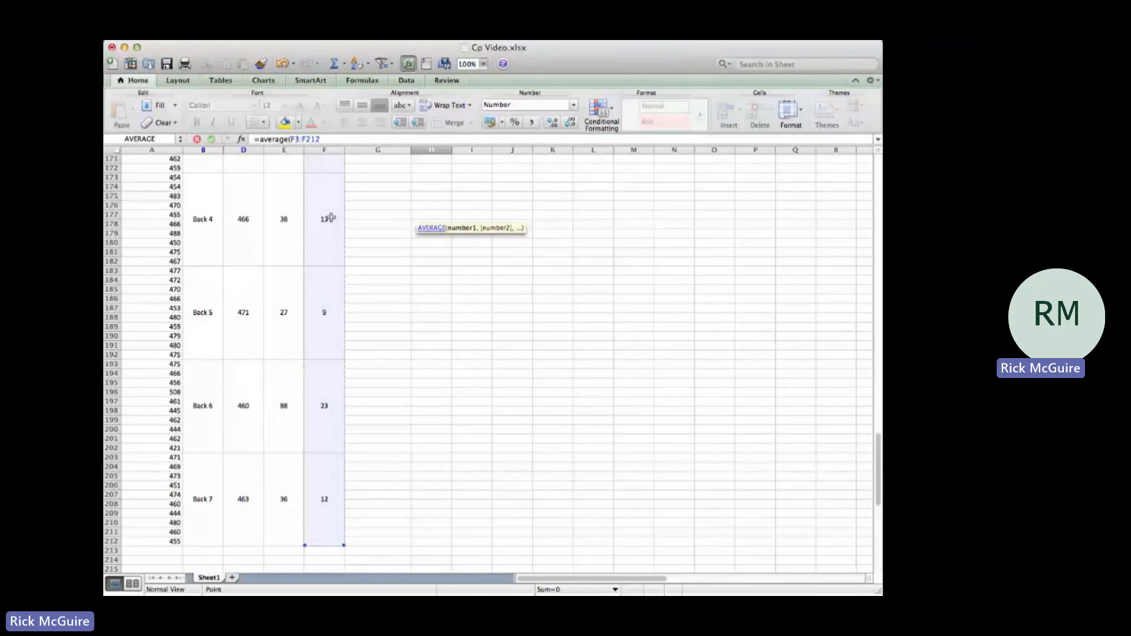
text())
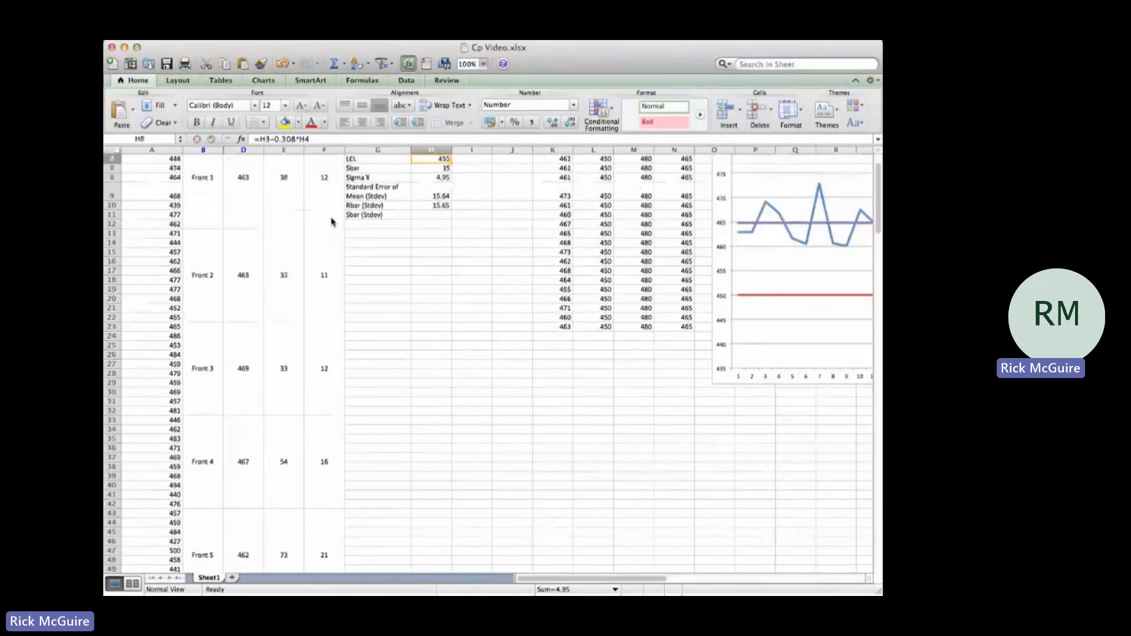
key(Up)
key(Down)
key(Down)
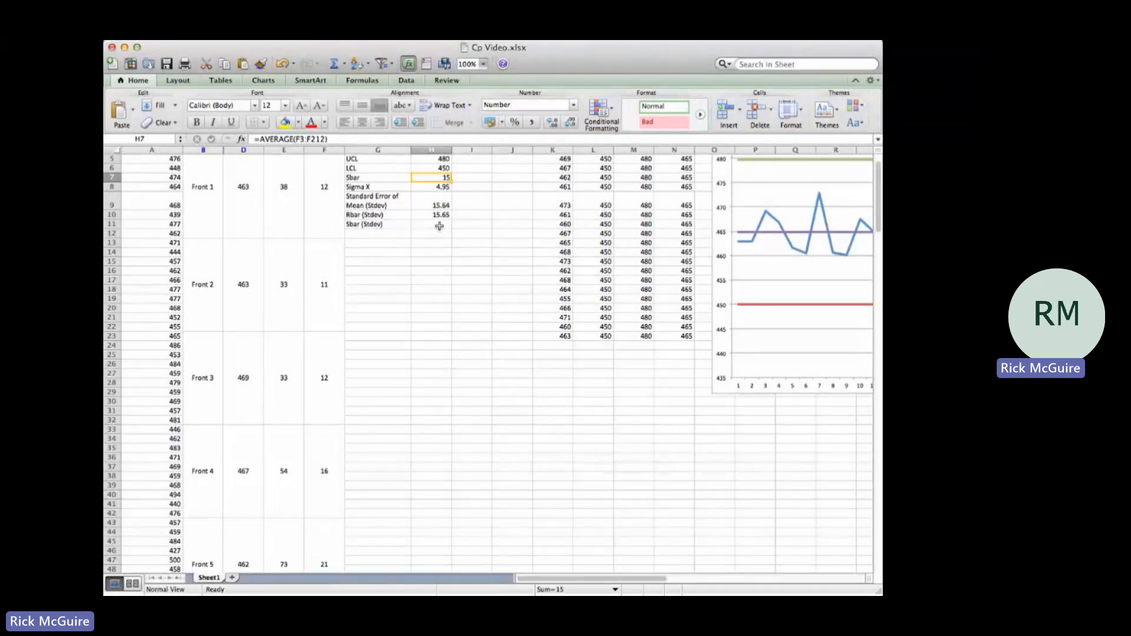
click(546, 124)
click(552, 126)
Step: Calculate the Sbar-based standard deviation in H11 with =H7/0.9727 and display it with two decimal places
click(435, 225)
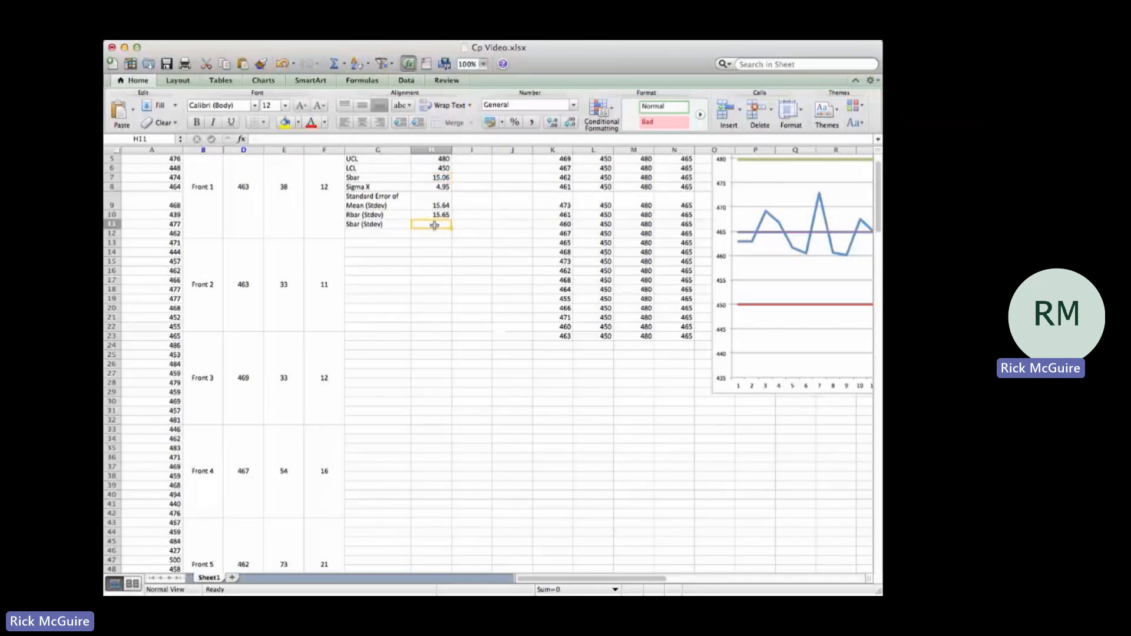
text(=)
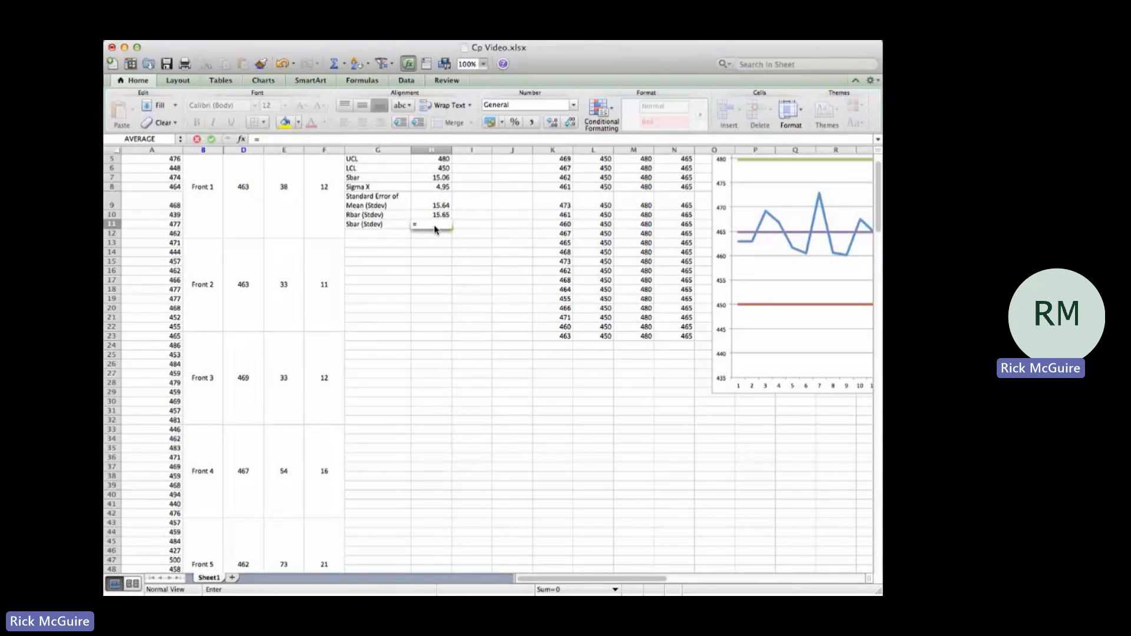
click(437, 179)
text(/)
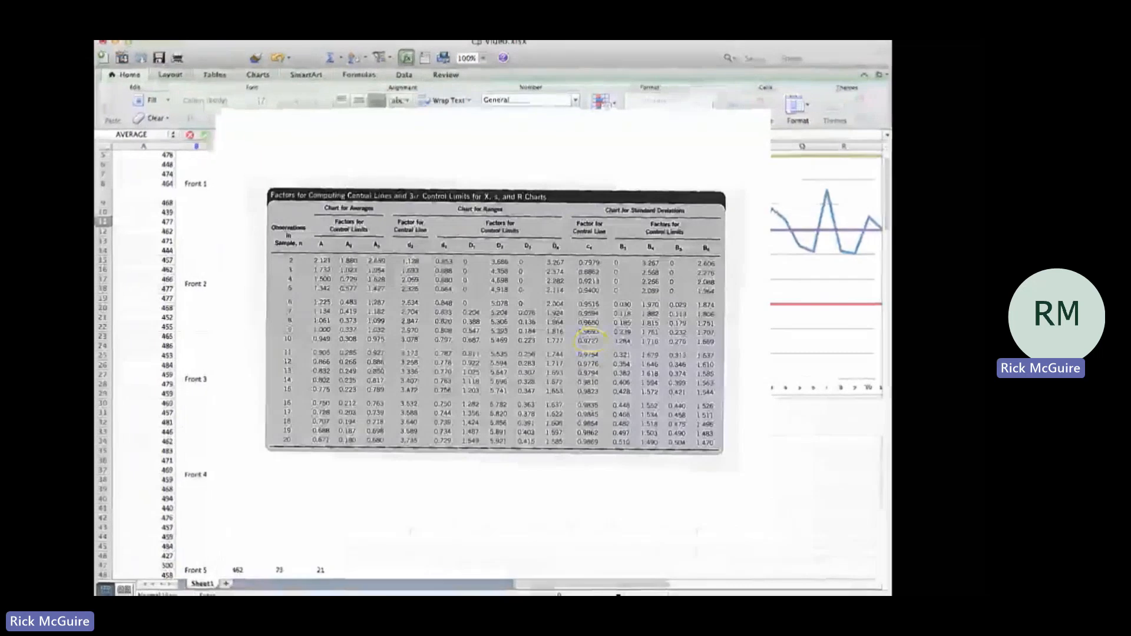
text(.9727)
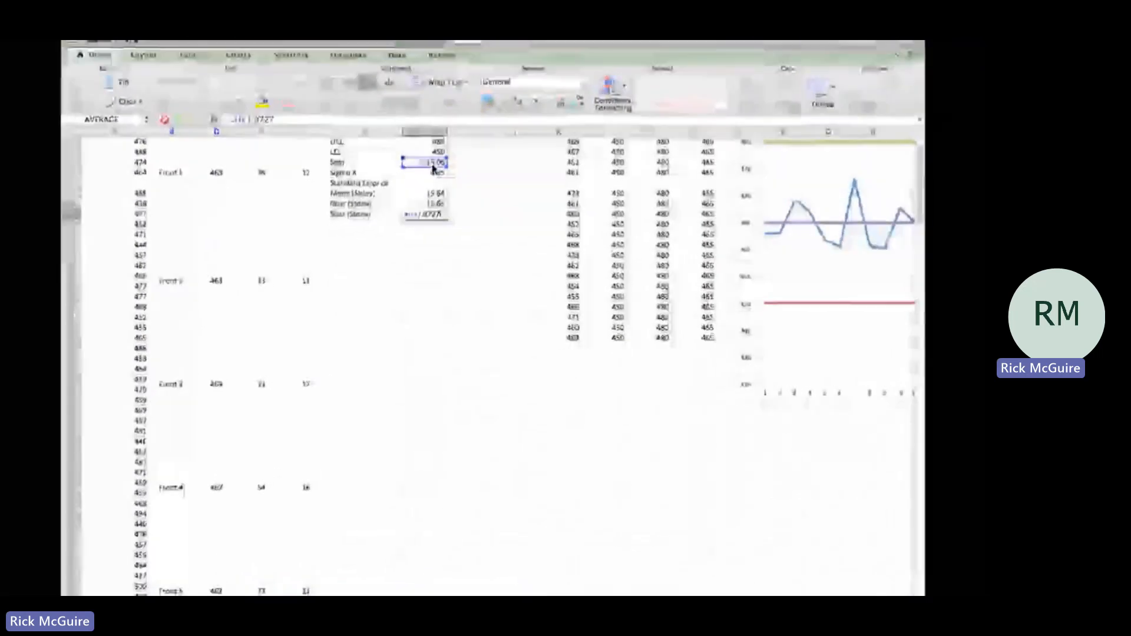
key(Return)
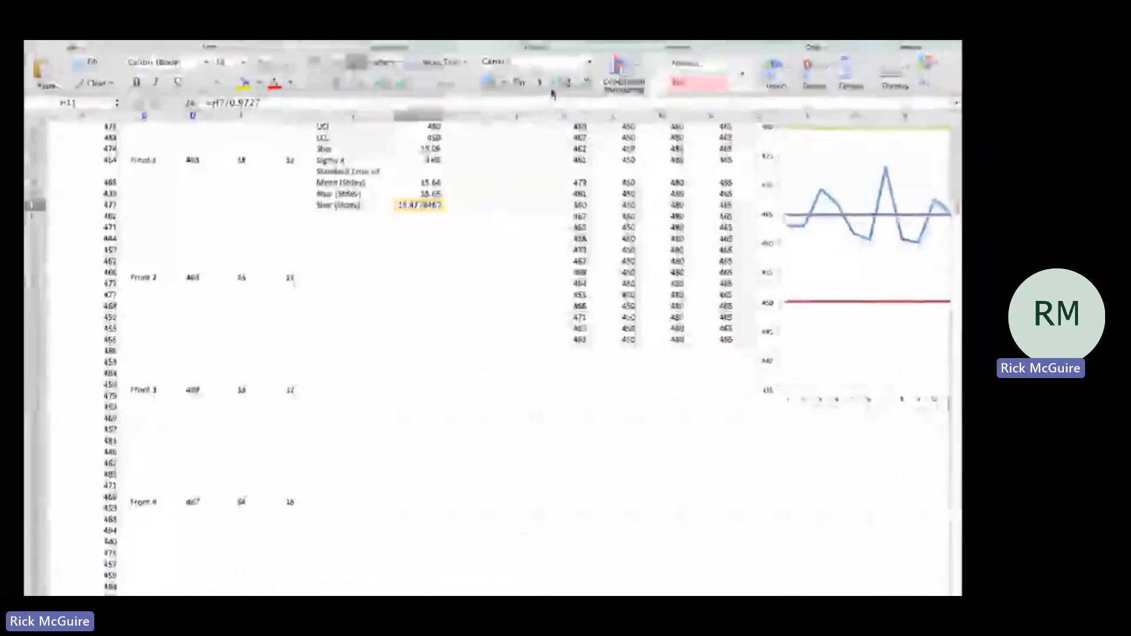
click(584, 82)
click(585, 82)
click(584, 82)
click(584, 83)
click(585, 83)
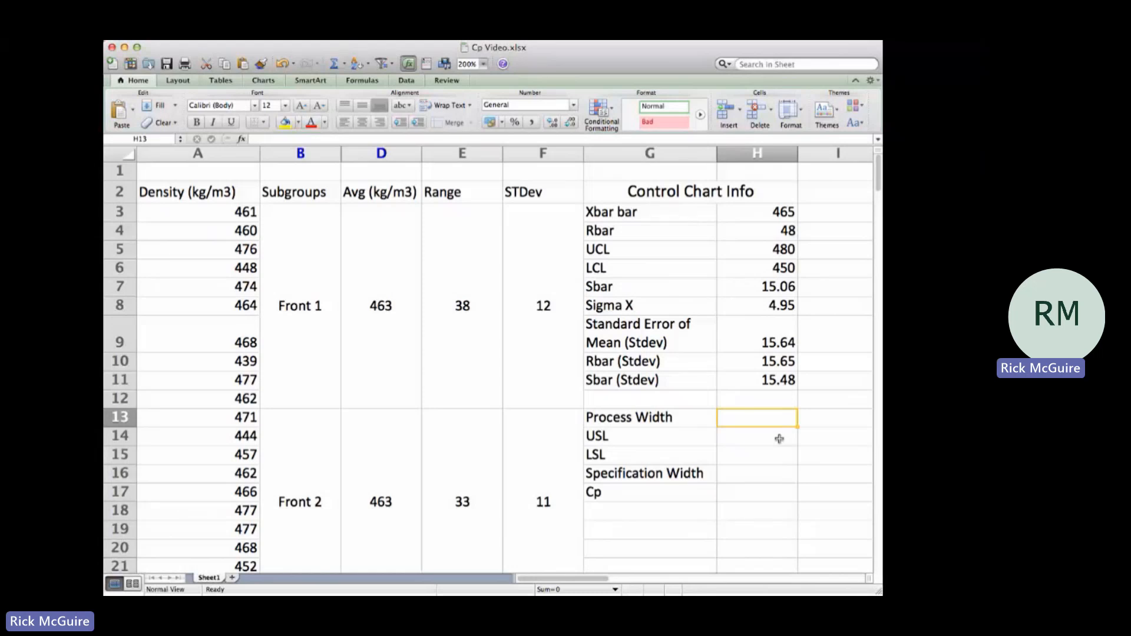
Step: Examine the Rbar and Sbar standard deviations in H10 and H11 as possible inputs for the process width
click(708, 418)
click(753, 417)
click(644, 416)
click(728, 416)
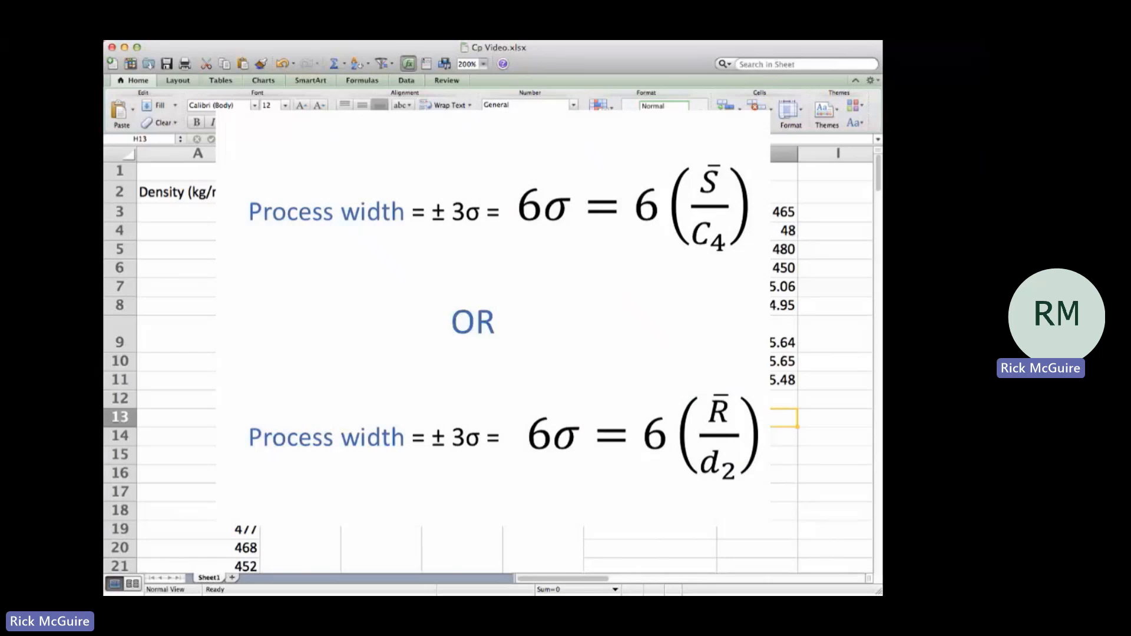
click(747, 361)
click(751, 379)
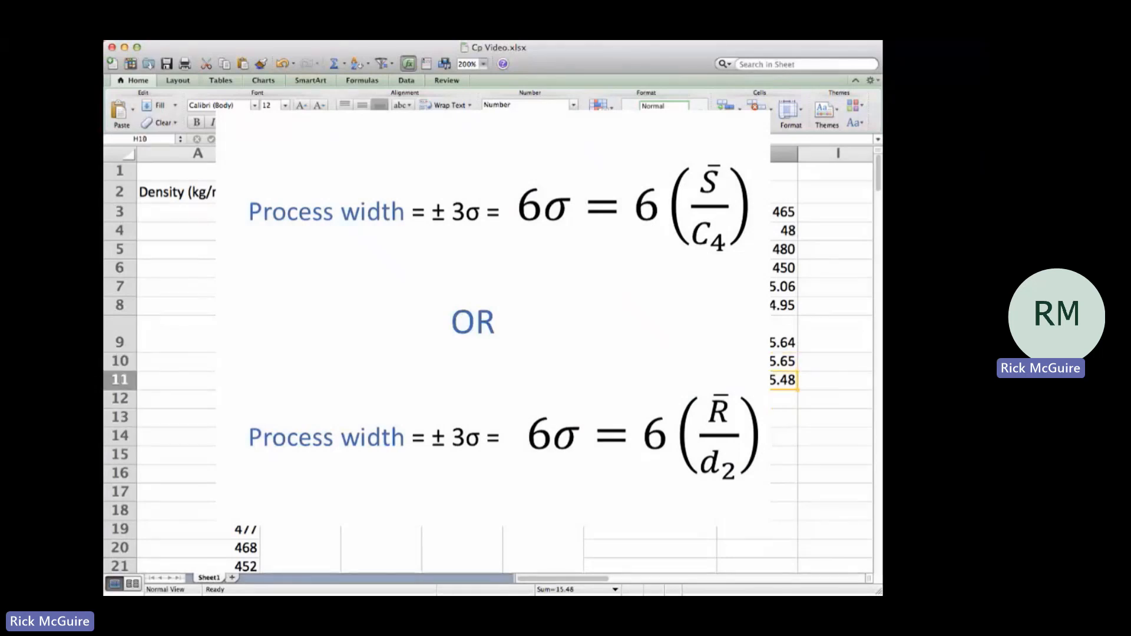
click(747, 362)
click(753, 377)
Step: Calculate the process width in H13 as six times the Rbar standard deviation with the formula =6*H10
click(753, 415)
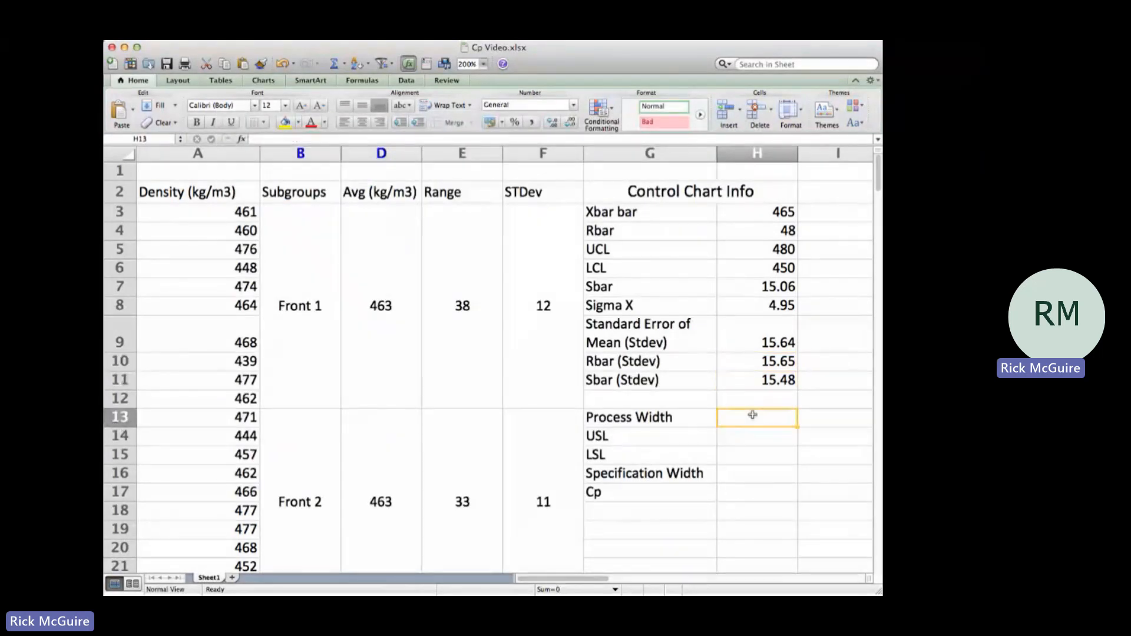
text(=)
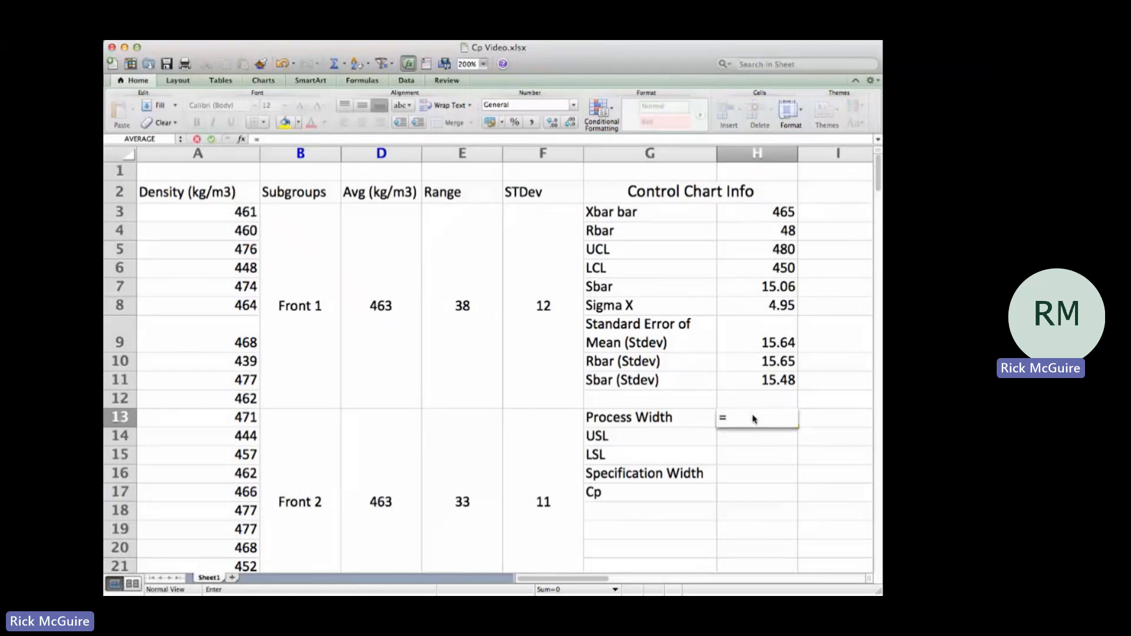
text(6+)
click(753, 361)
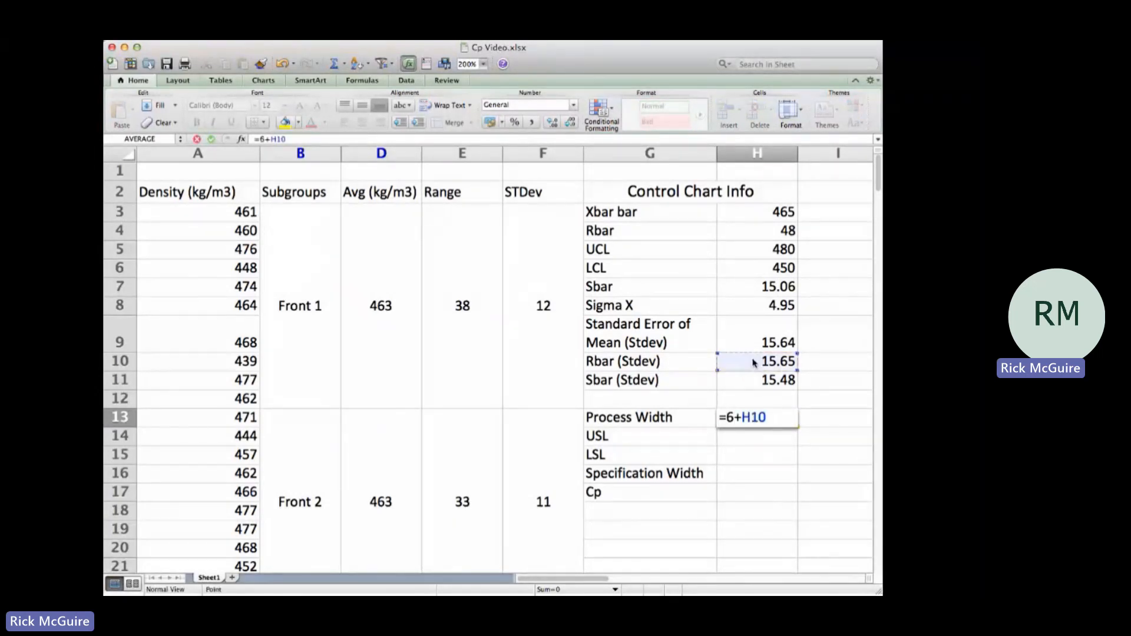
key(BackSpace)
key(BackSpace)
key(BackSpace)
key(BackSpace)
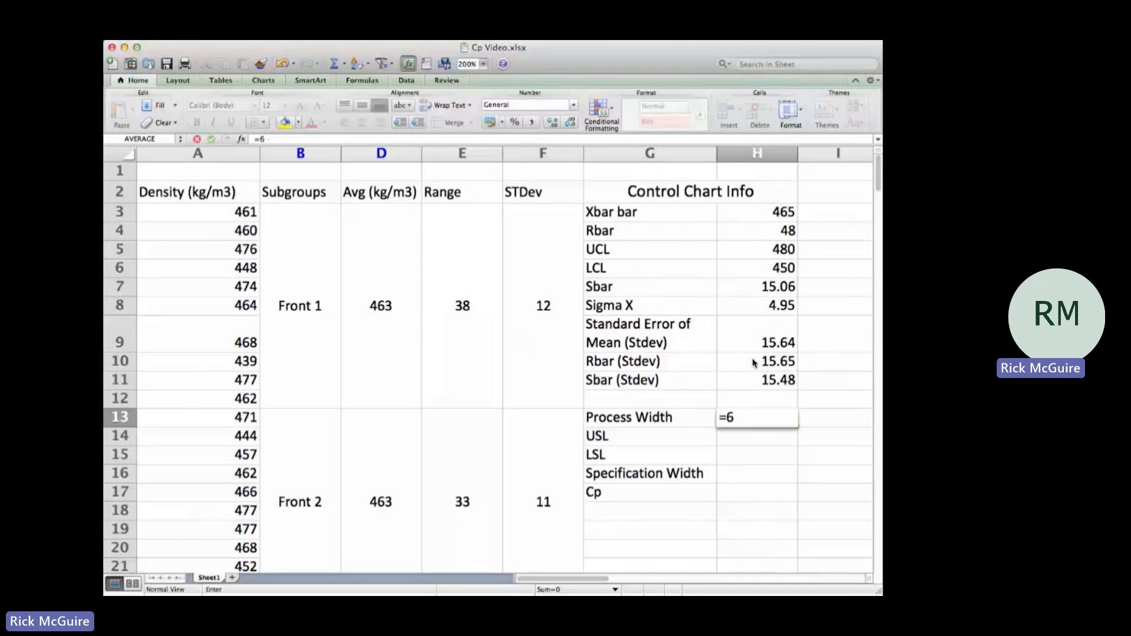
text(*)
click(753, 361)
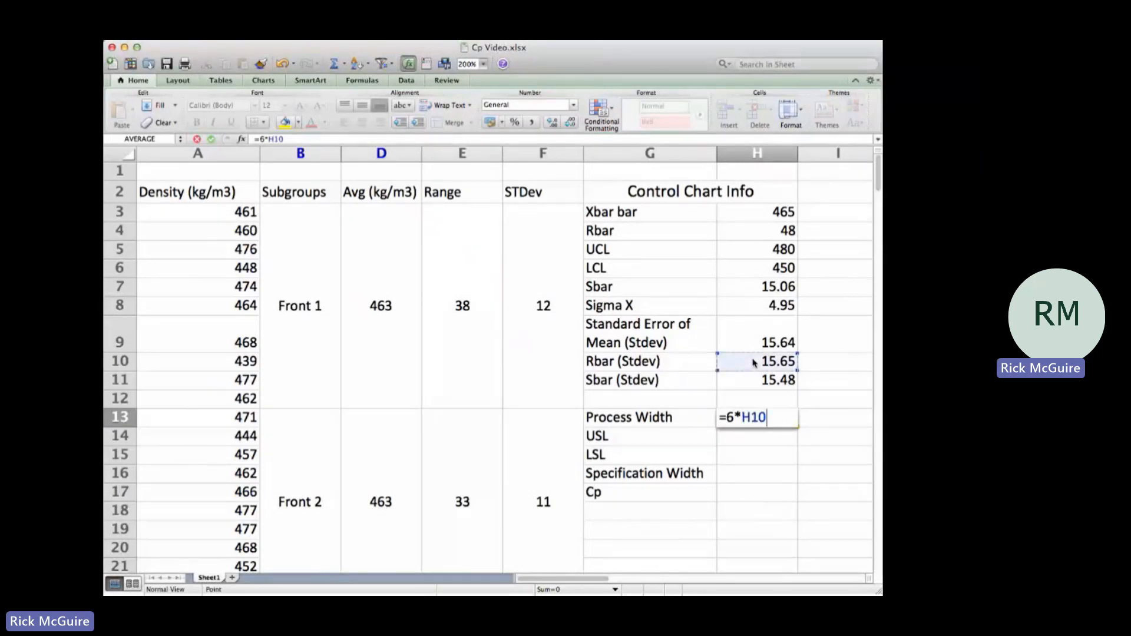
key(Return)
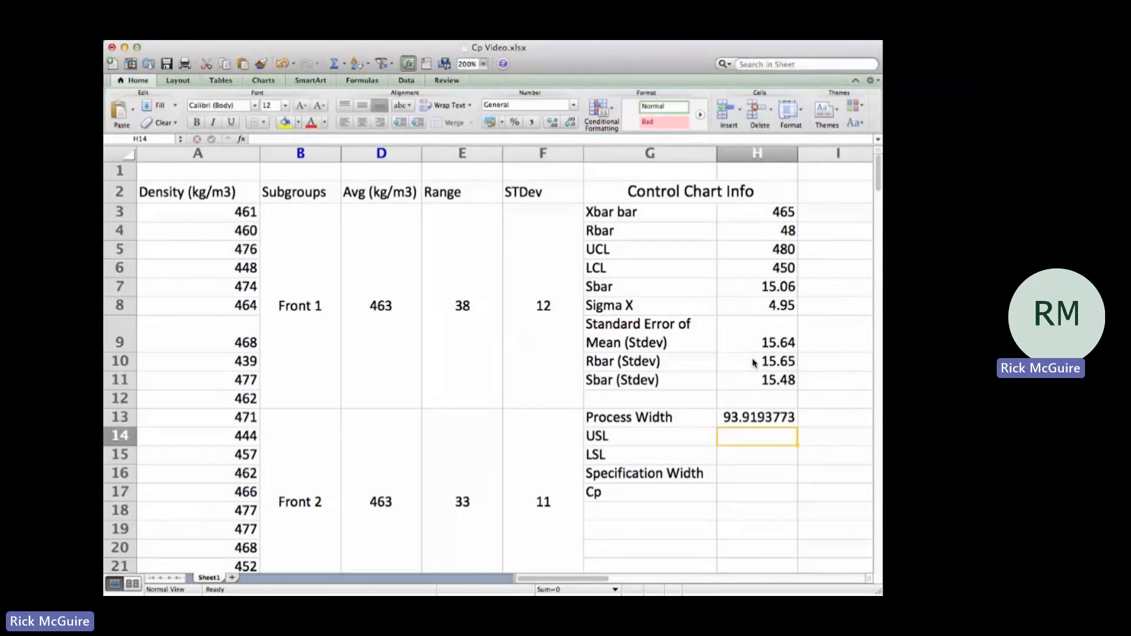
Step: Reduce the process width in H13 to one decimal place
click(723, 416)
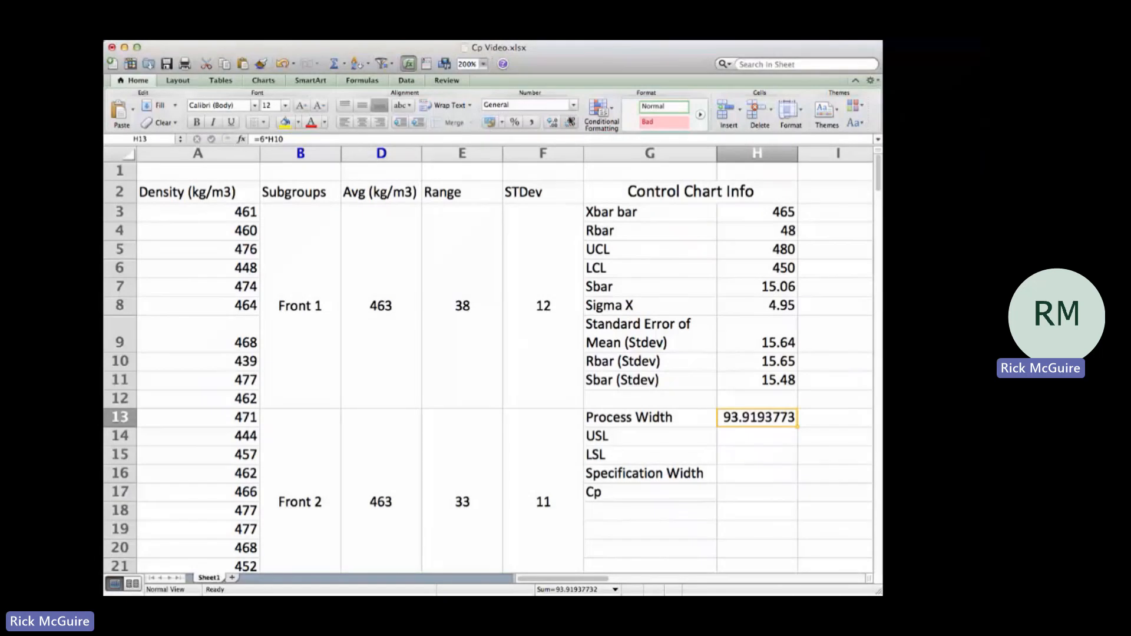
click(575, 122)
click(574, 122)
click(575, 122)
click(575, 122)
click(575, 122)
click(574, 122)
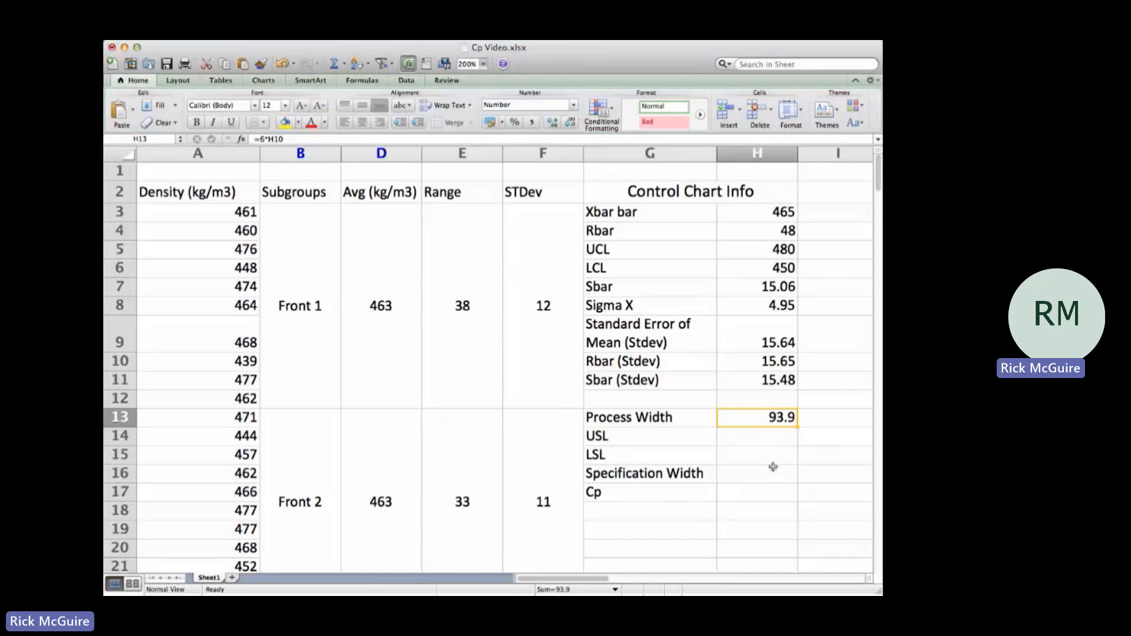
Step: Enter the design specification limits: 480 as the USL in H14 and 450 as the LSL in H15
click(756, 435)
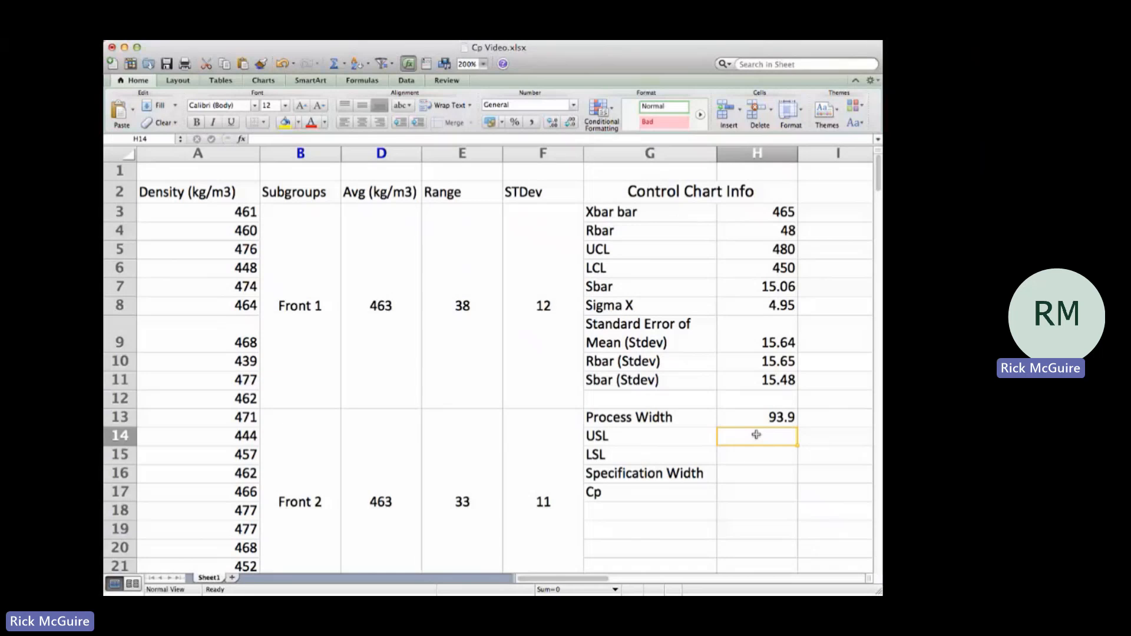
text(480)
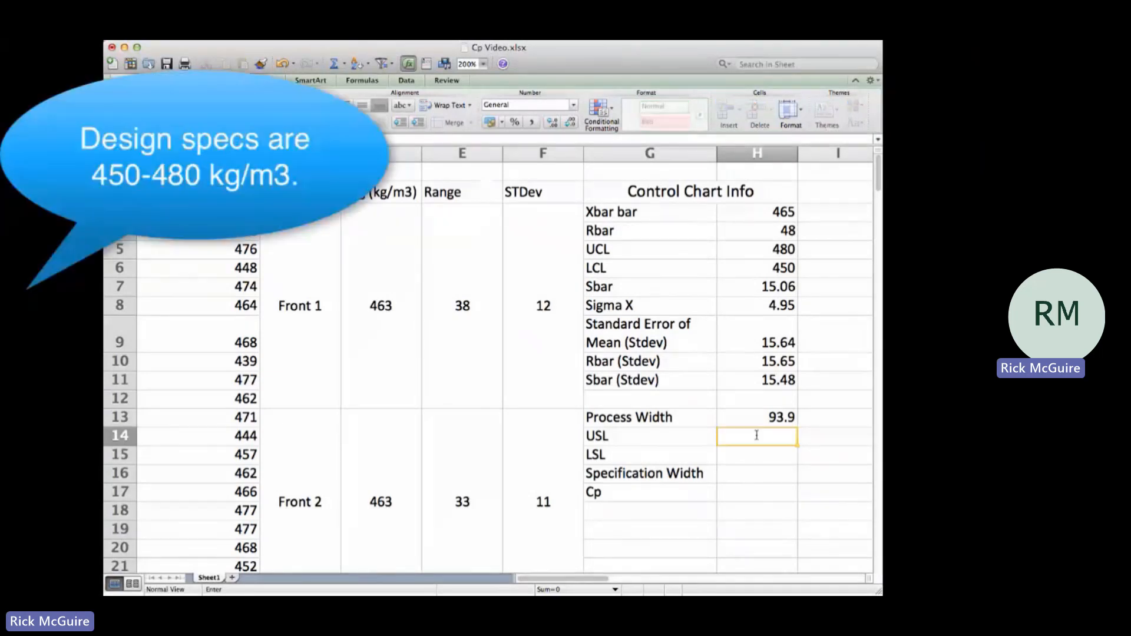
key(Return)
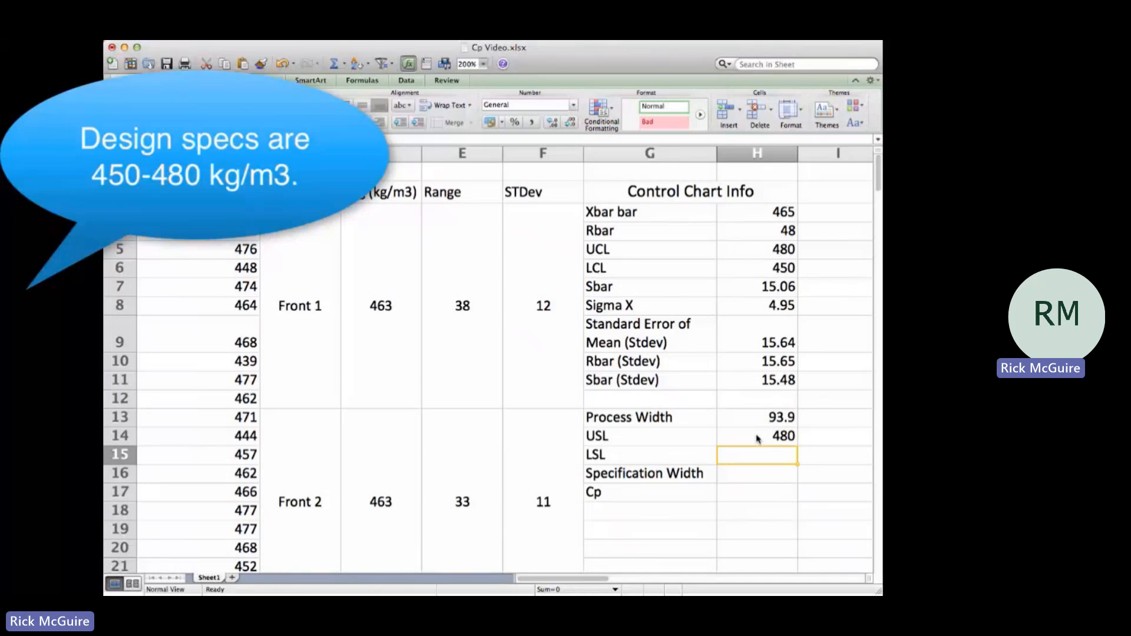
text(450)
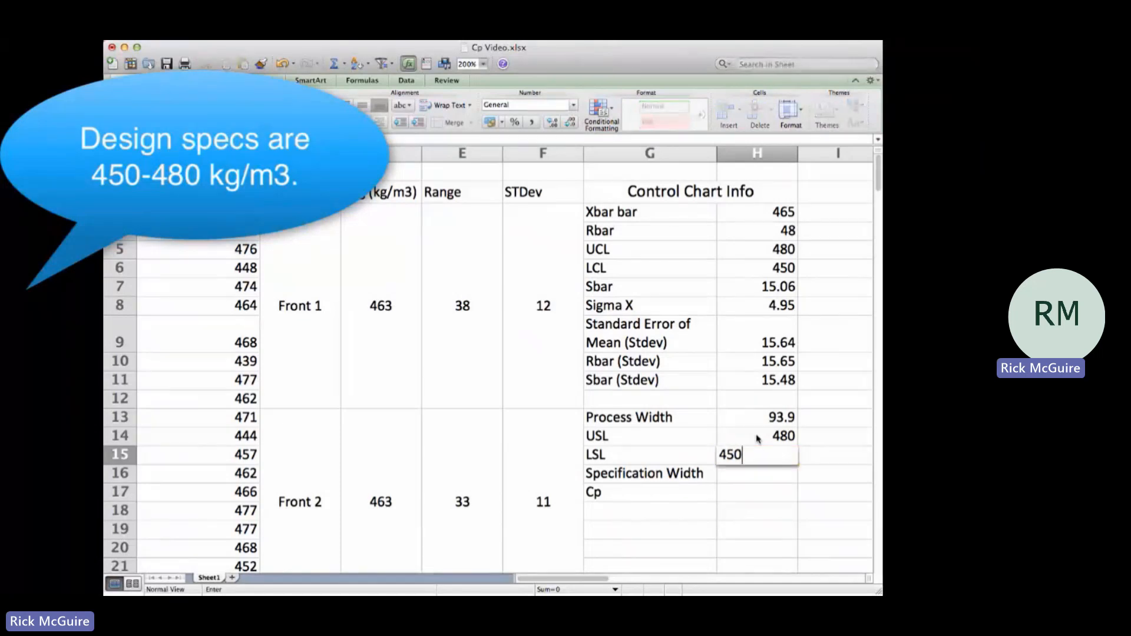
key(Return)
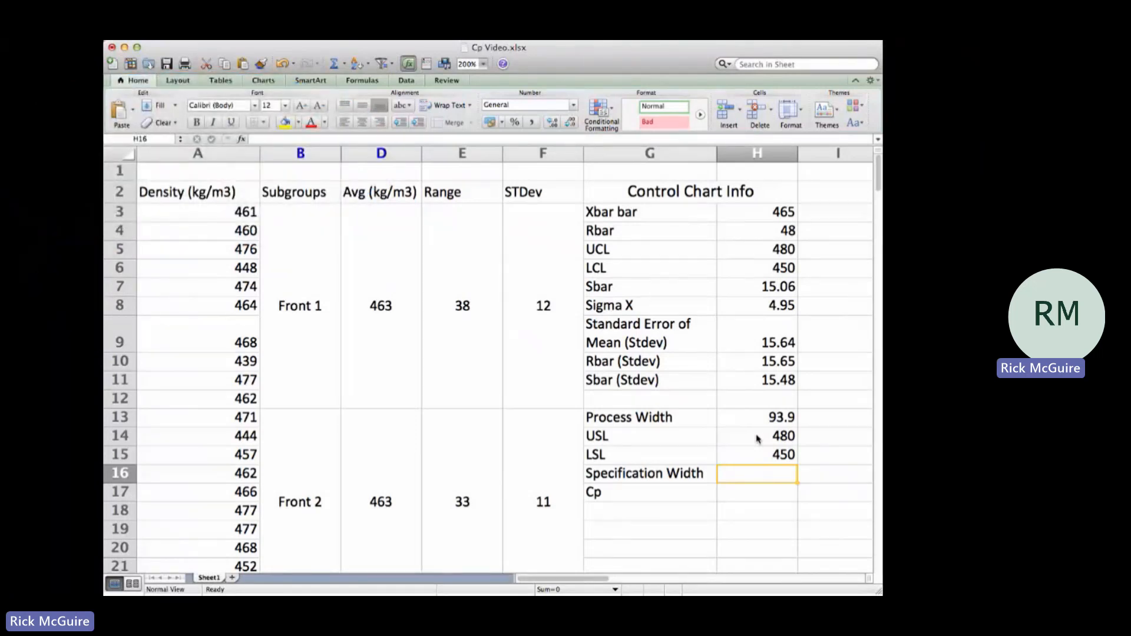
Step: Calculate the specification width in H16 as USL minus LSL with the formula =H14-H15
text(=)
click(760, 437)
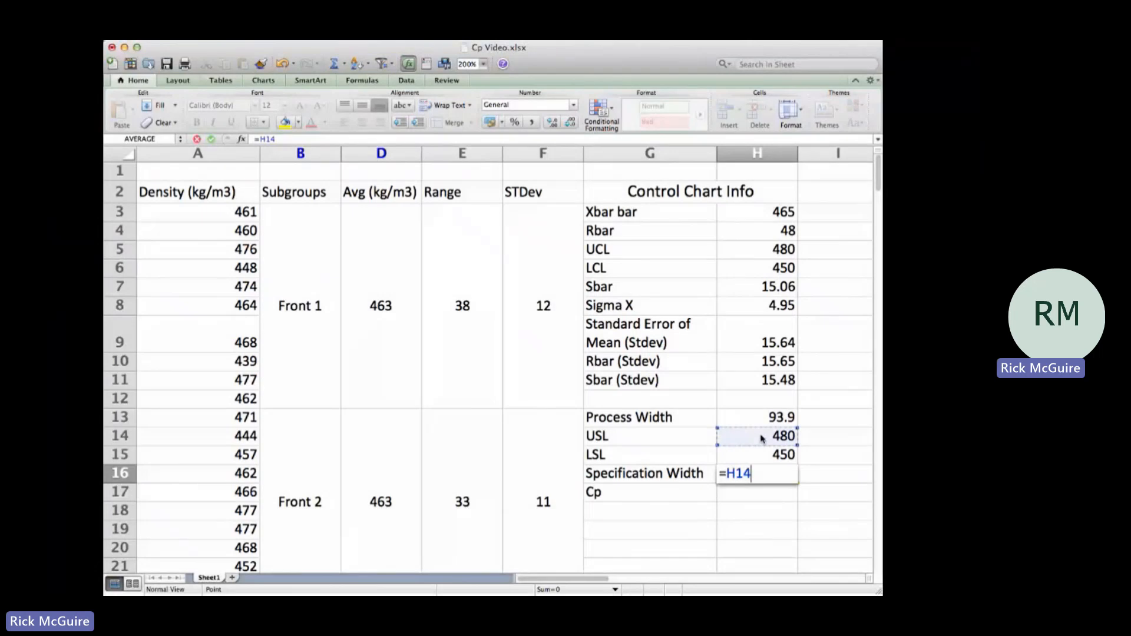
text(-)
click(765, 458)
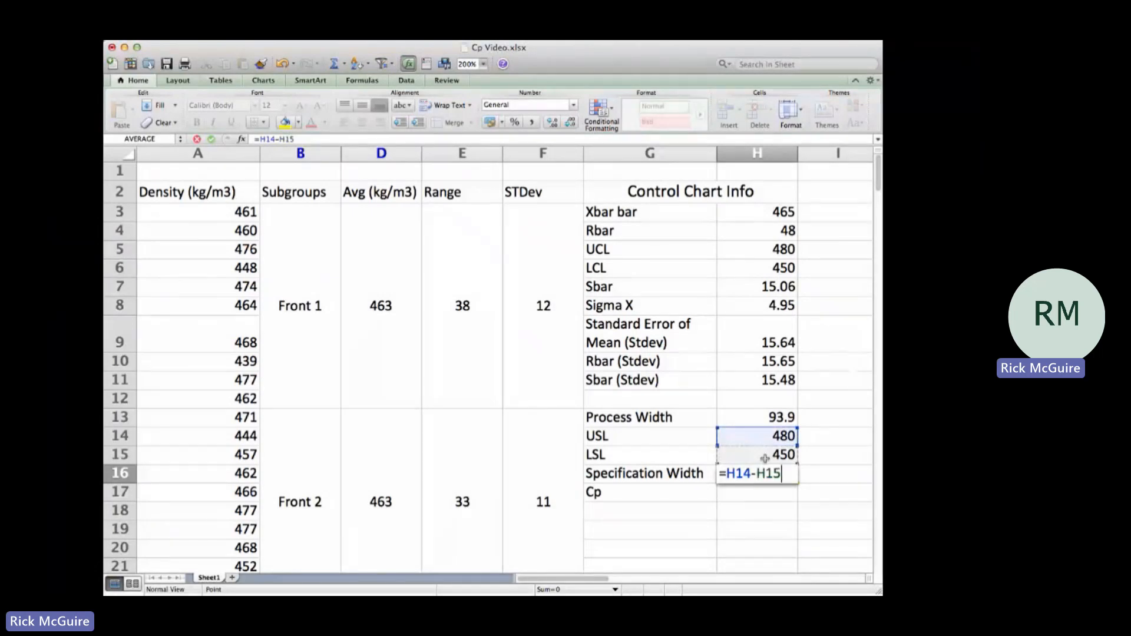
key(Return)
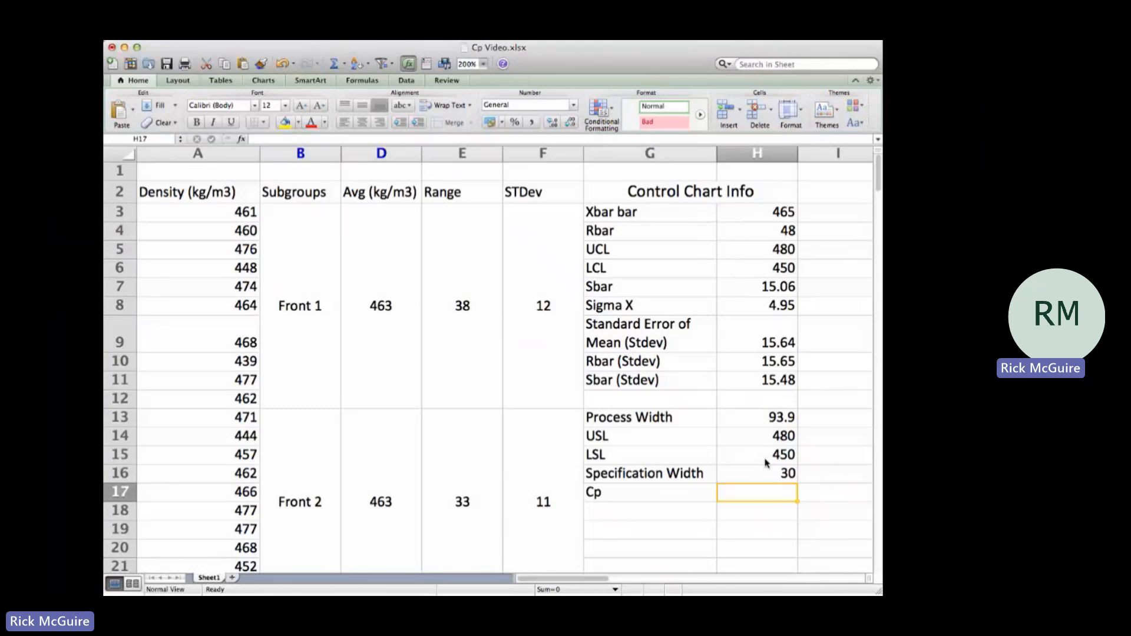
Step: Compare the process width, specification limits and specification width with the UCL and LCL control limits in rows 5 and 6
key(Up)
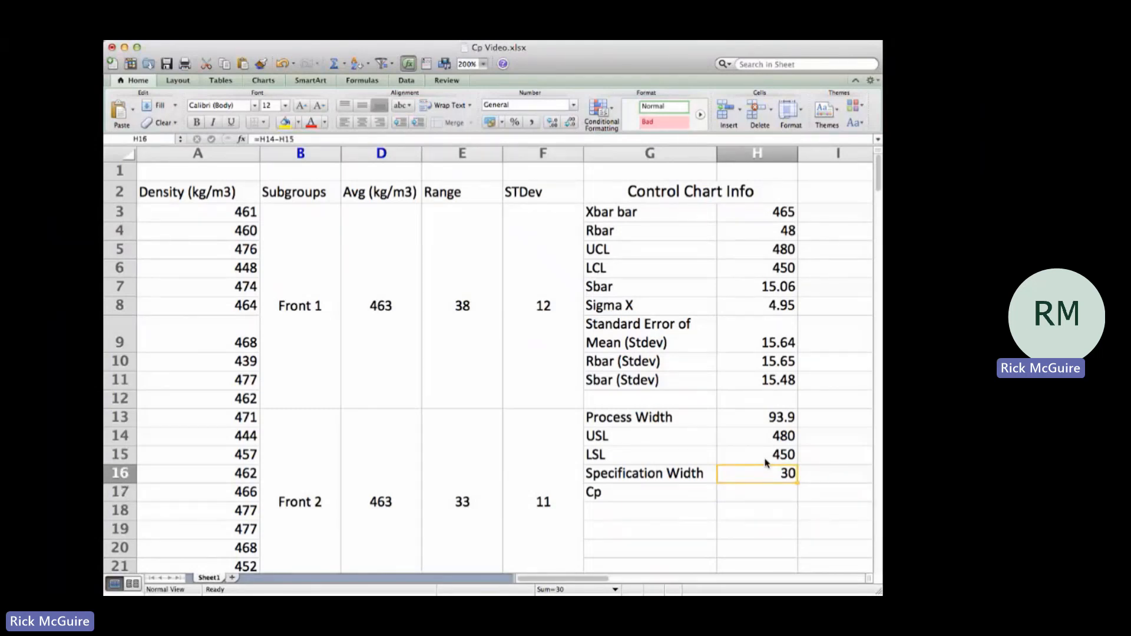
click(755, 417)
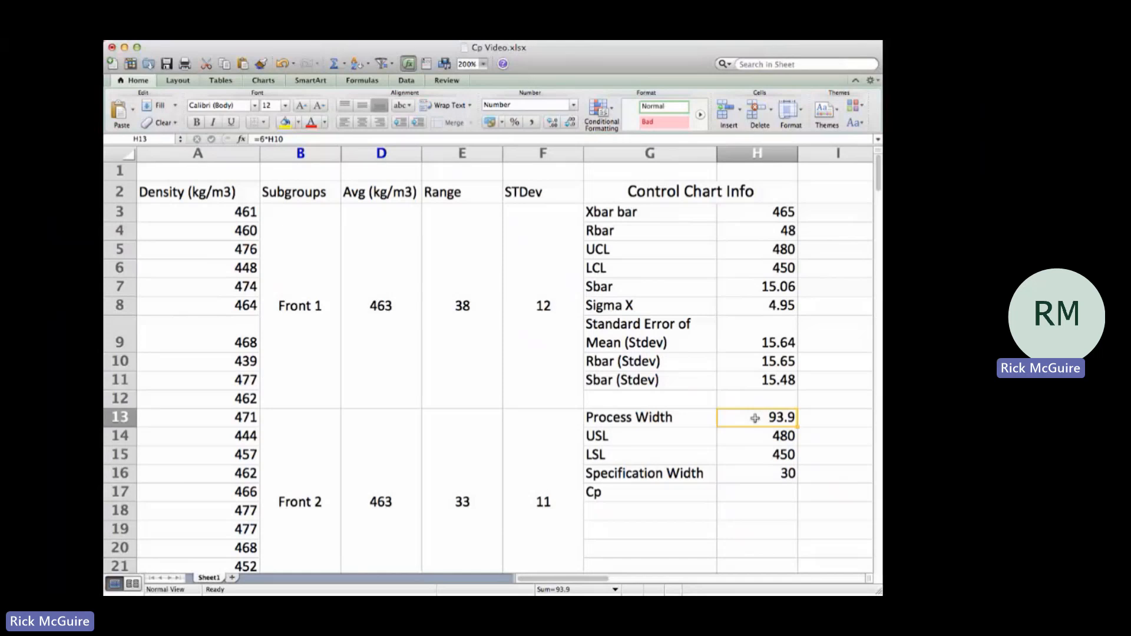
drag(752, 436, 749, 452)
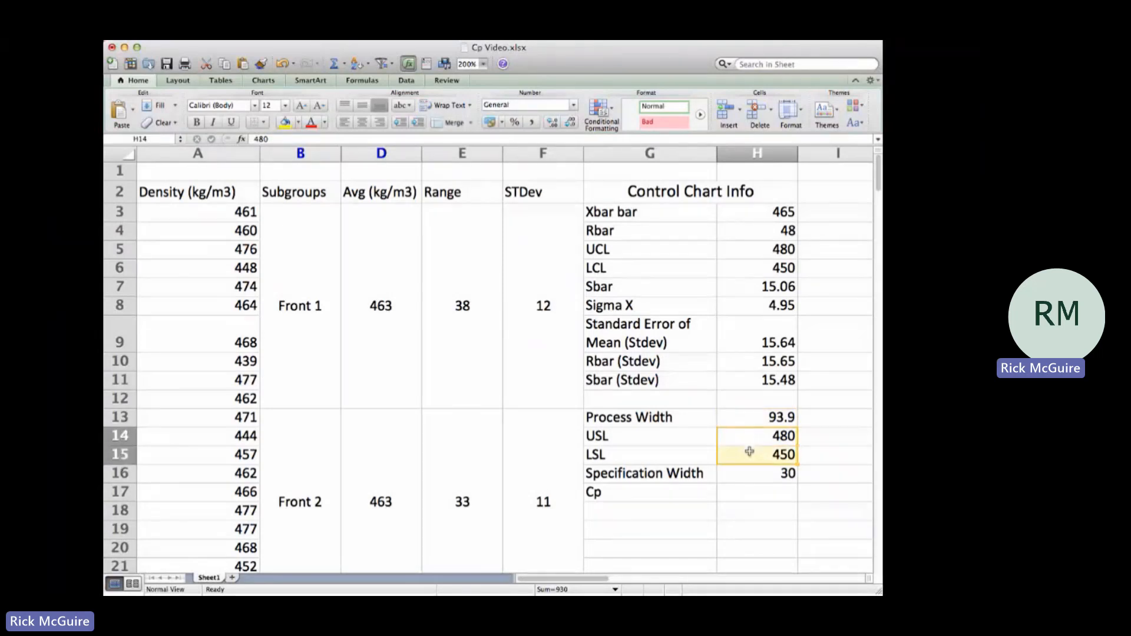
drag(663, 435, 776, 449)
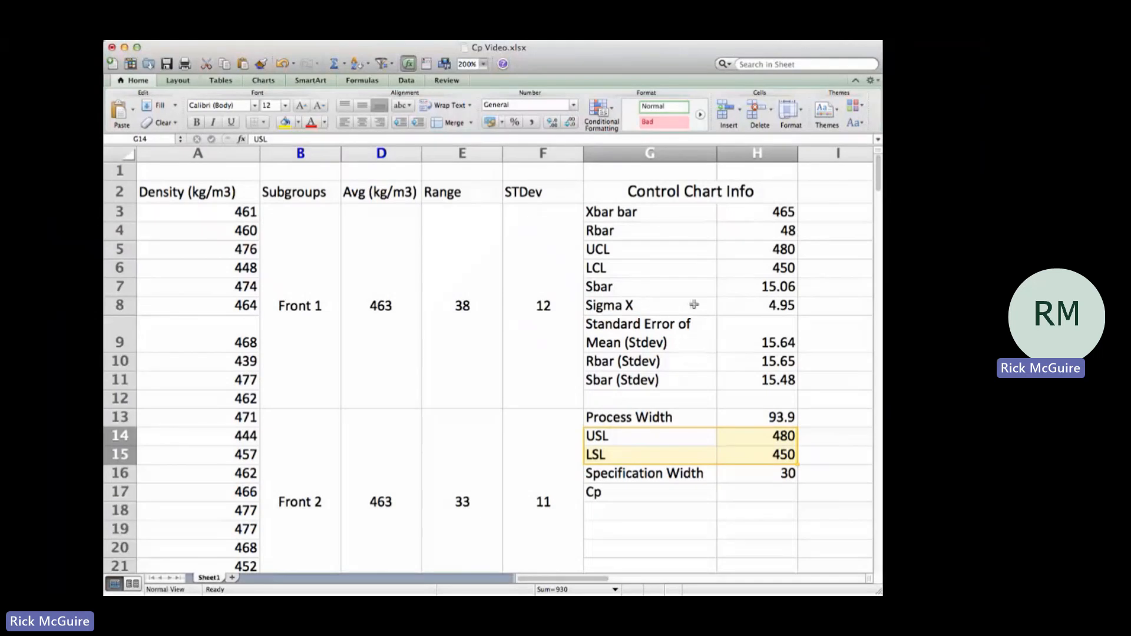
click(677, 250)
drag(679, 250, 754, 253)
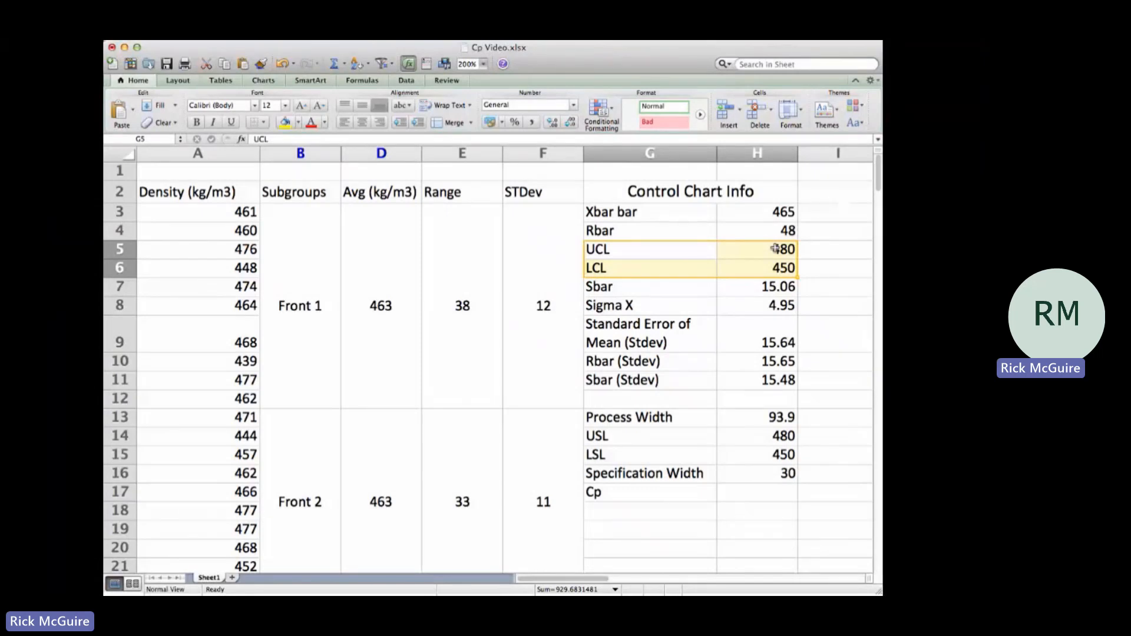
click(775, 248)
click(761, 436)
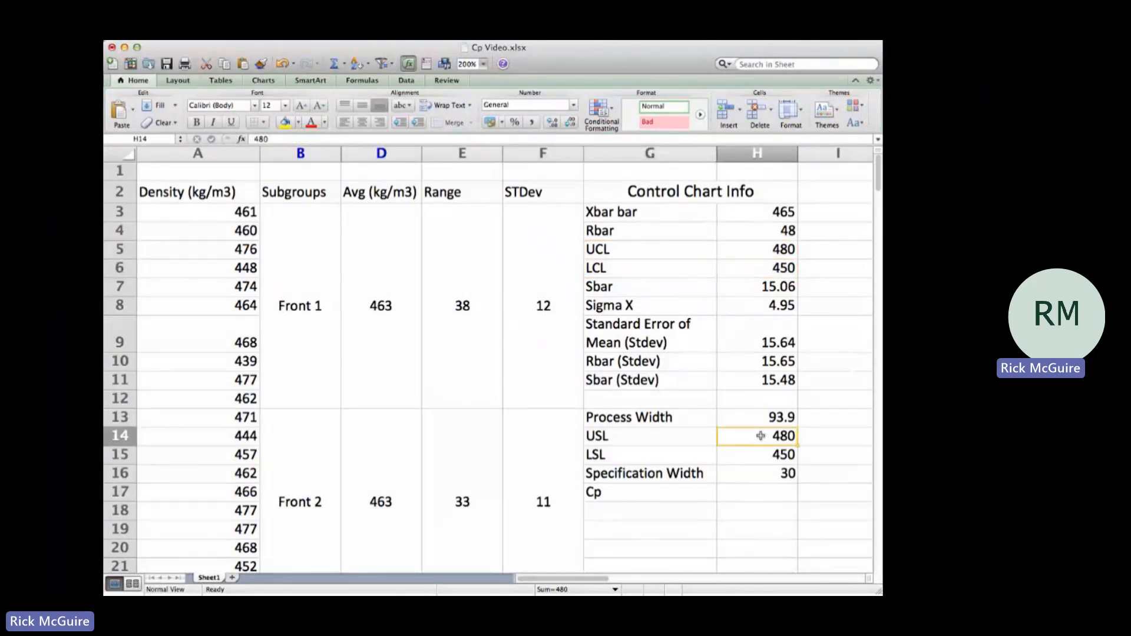
click(756, 470)
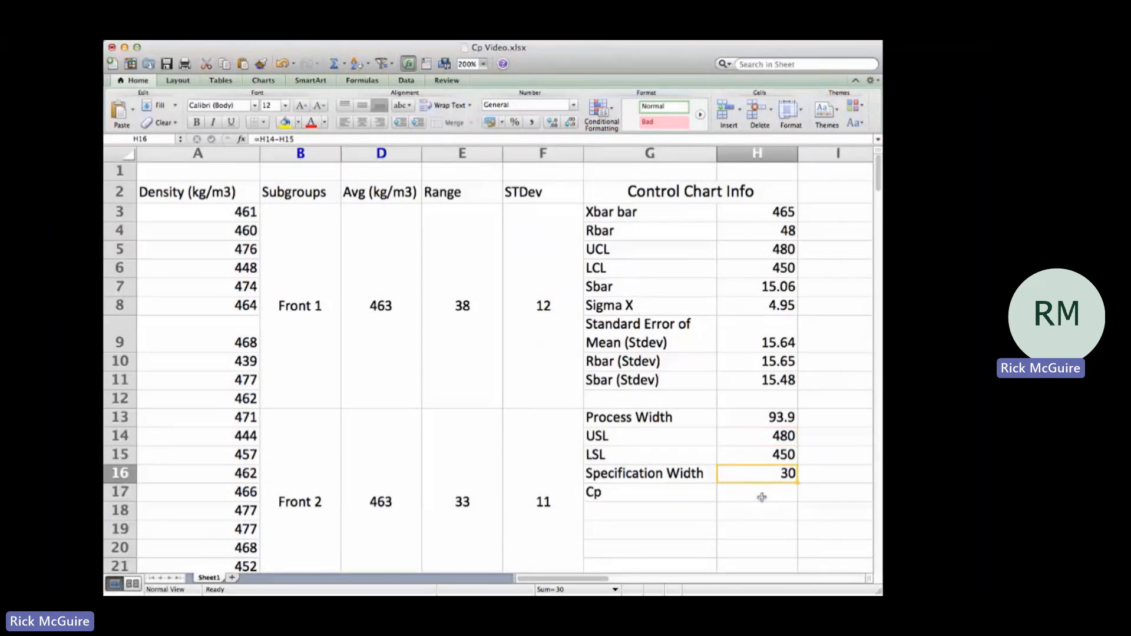
Step: Calculate Cp in H17 as the specification width divided by the process width with the formula =H16/H13
click(762, 497)
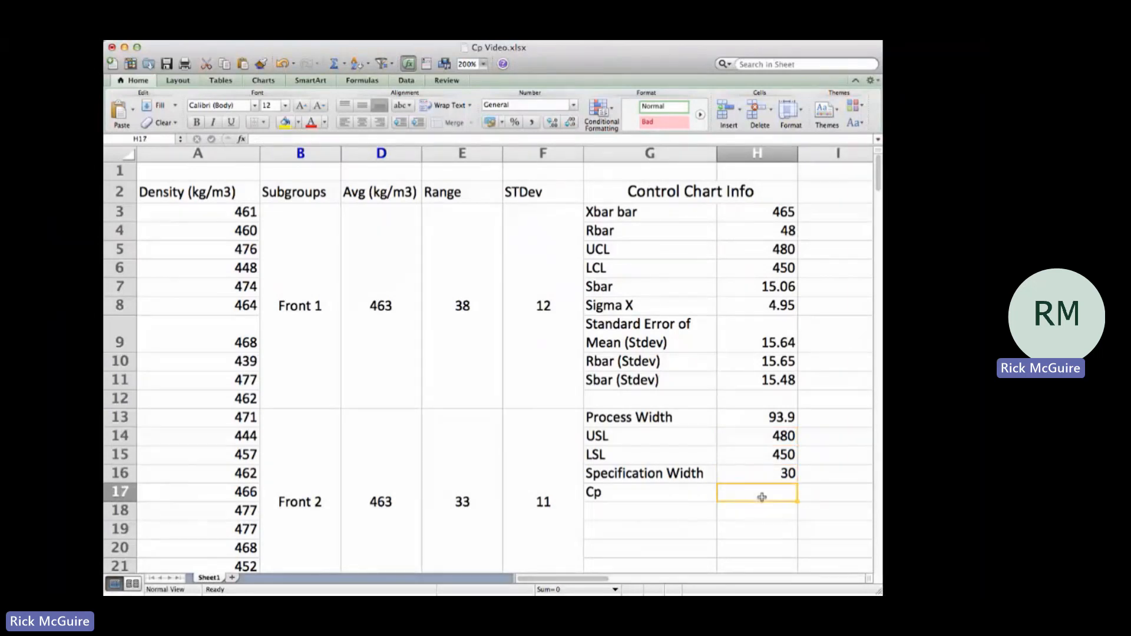
text(=)
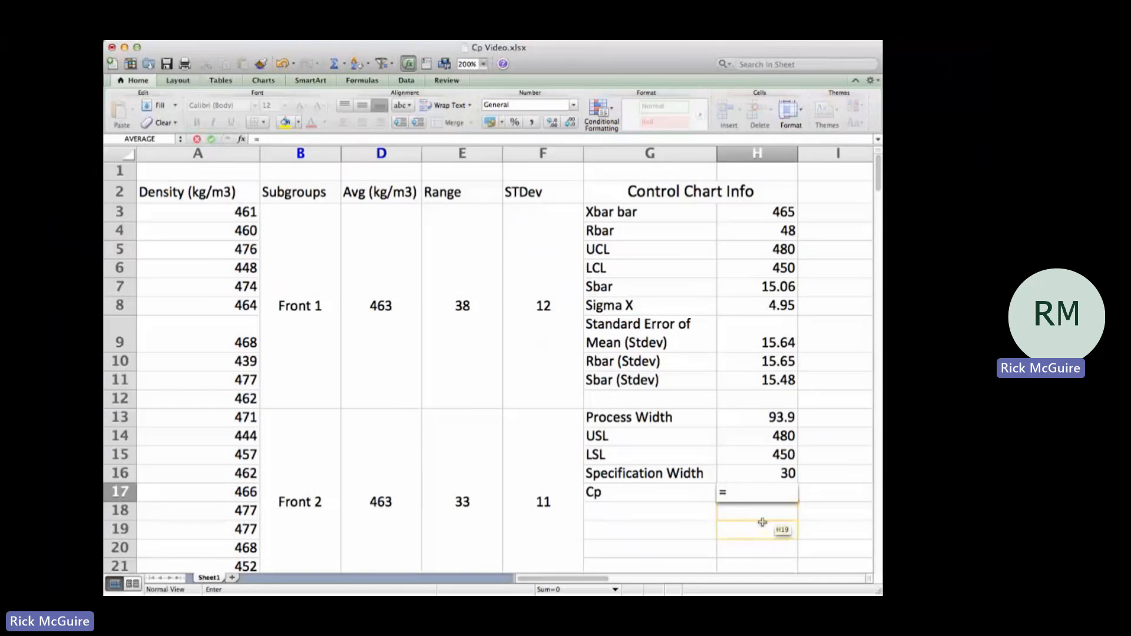
click(774, 476)
text(/)
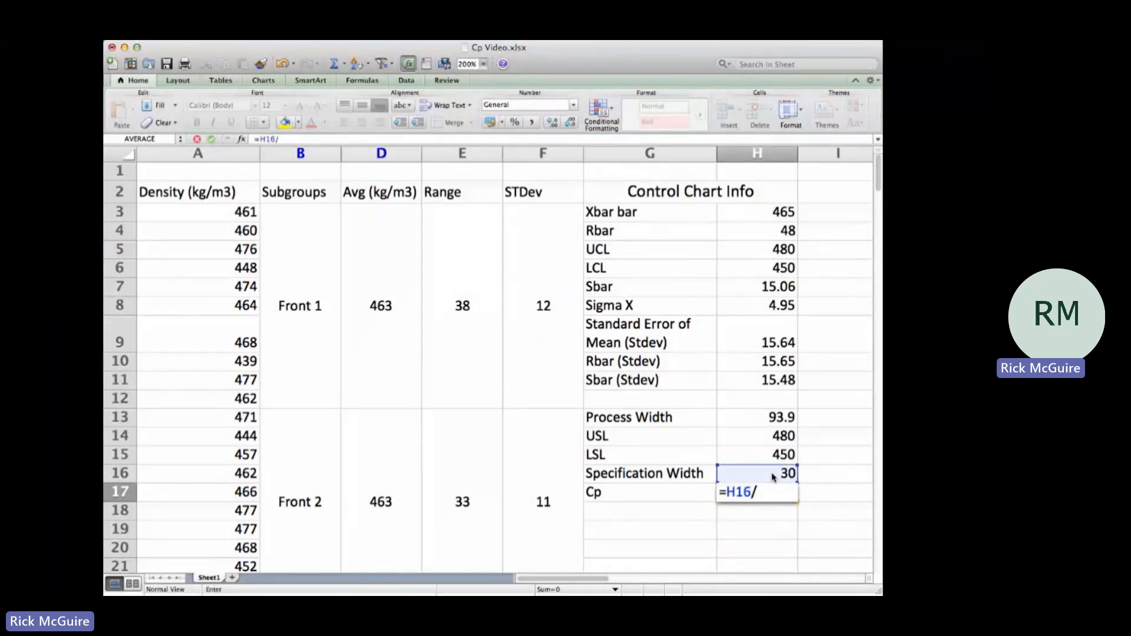
click(772, 421)
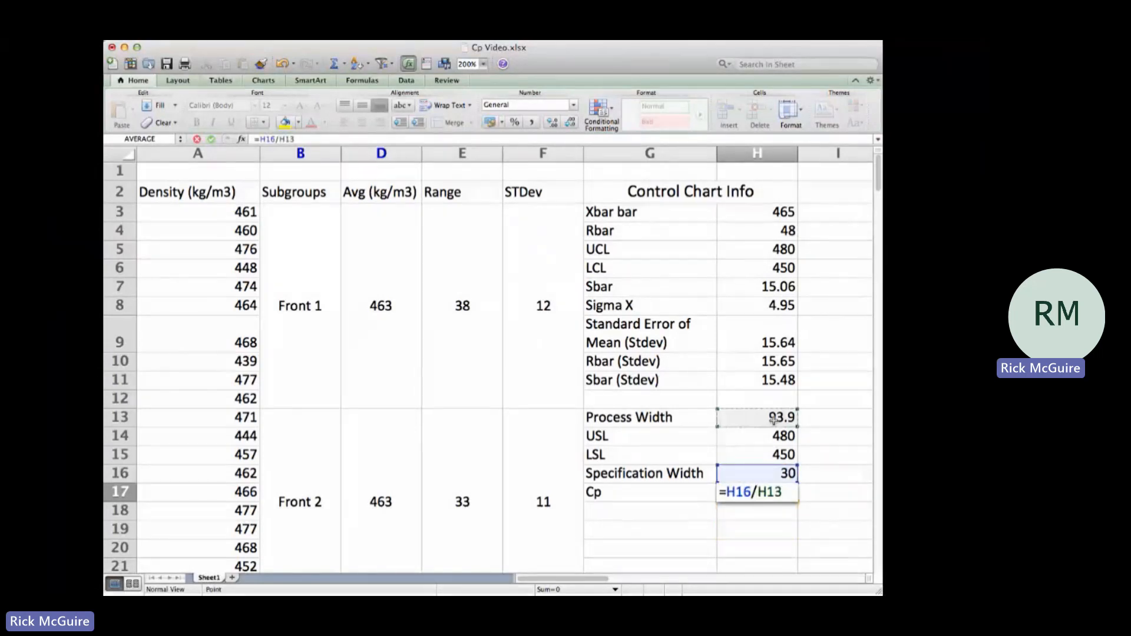
key(Return)
Step: Display the Cp value in H17 with two decimal places
click(767, 492)
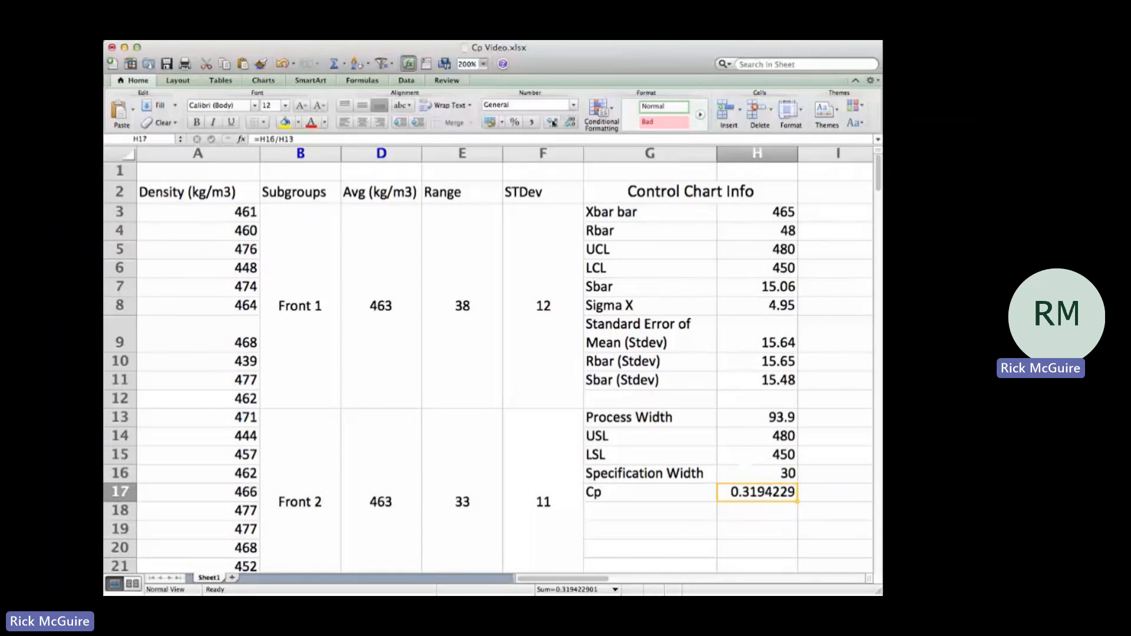
click(570, 123)
click(569, 122)
click(569, 123)
click(569, 123)
click(569, 122)
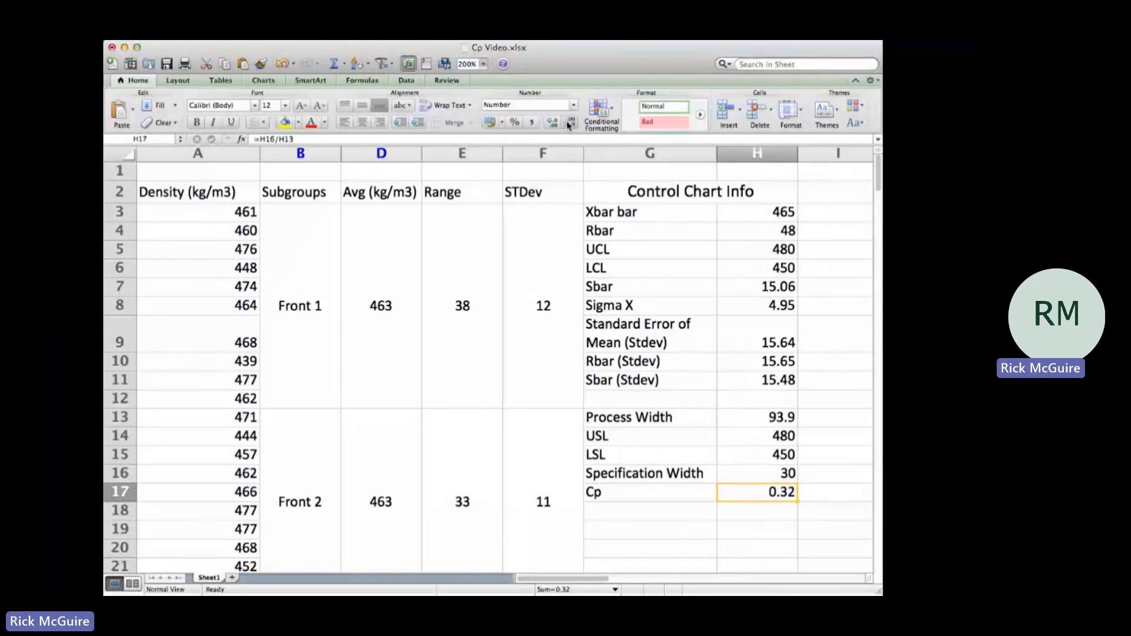